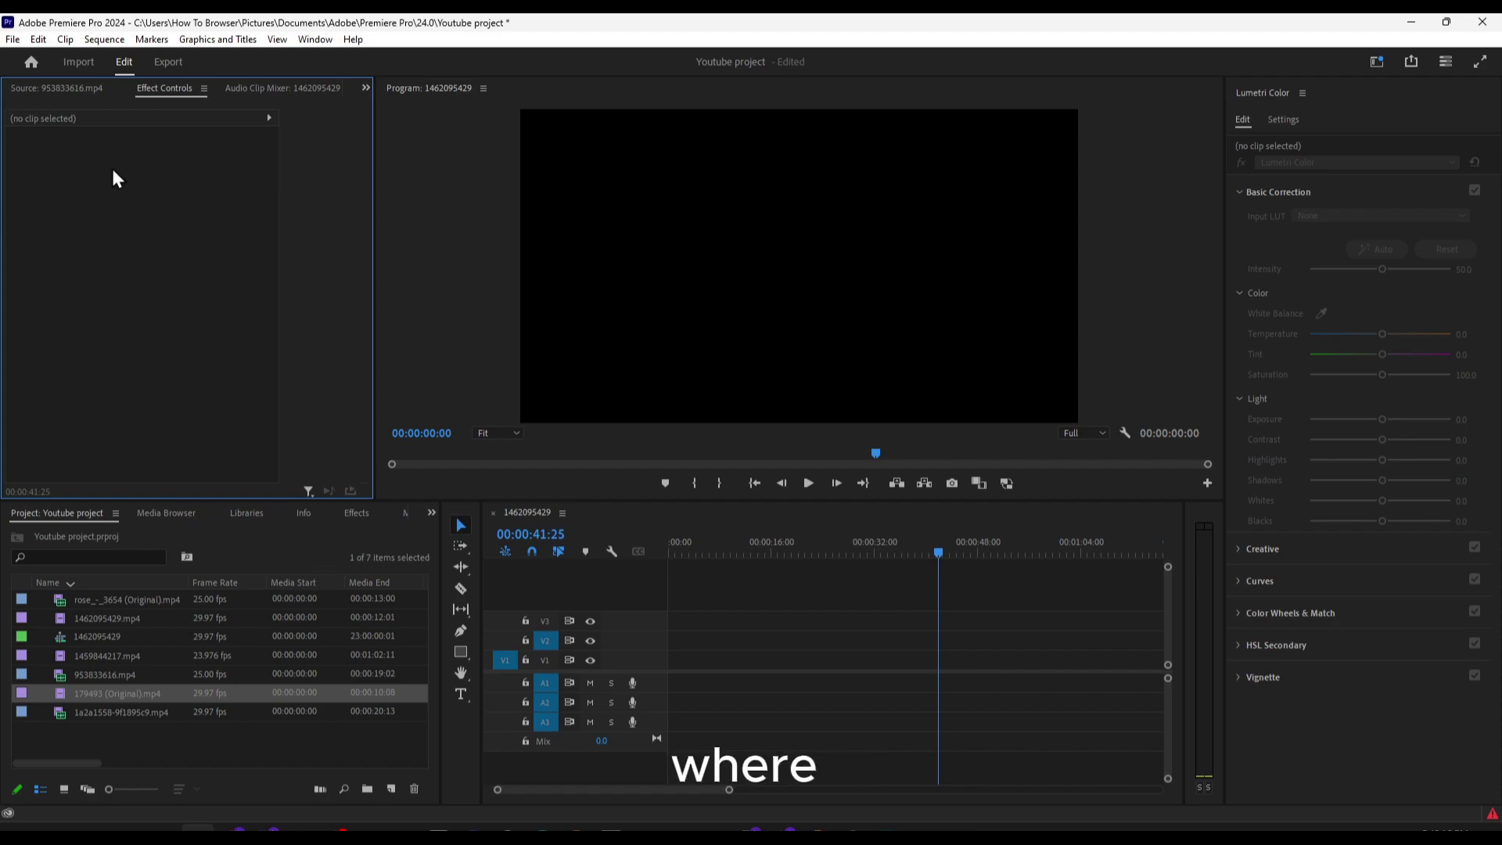
# Select all the media items in the Youtube project bin and place them on the timeline
pyautogui.click(43, 41)
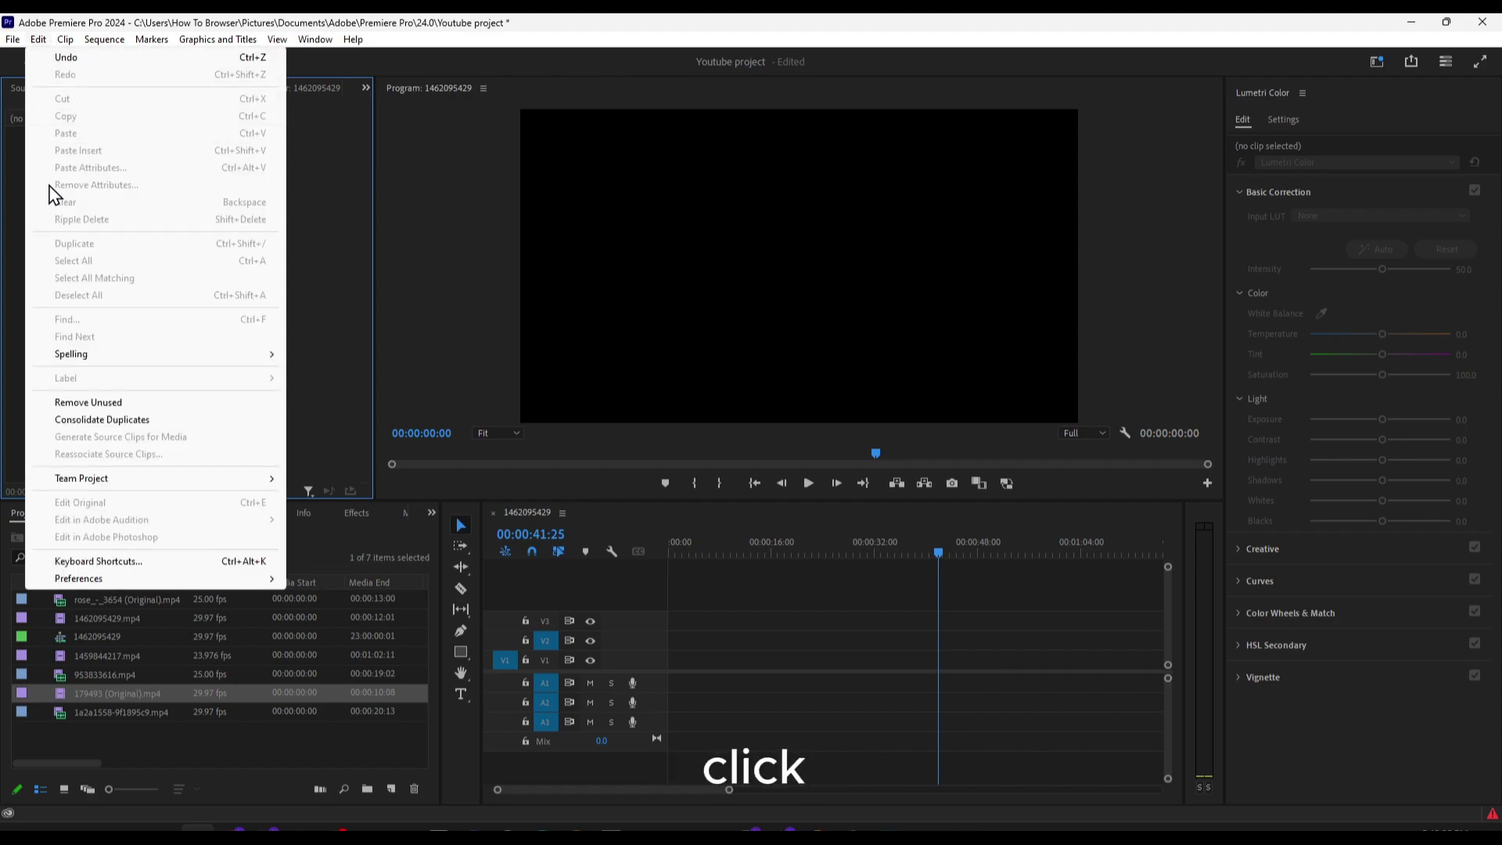
pyautogui.click(141, 700)
pyautogui.click(149, 674)
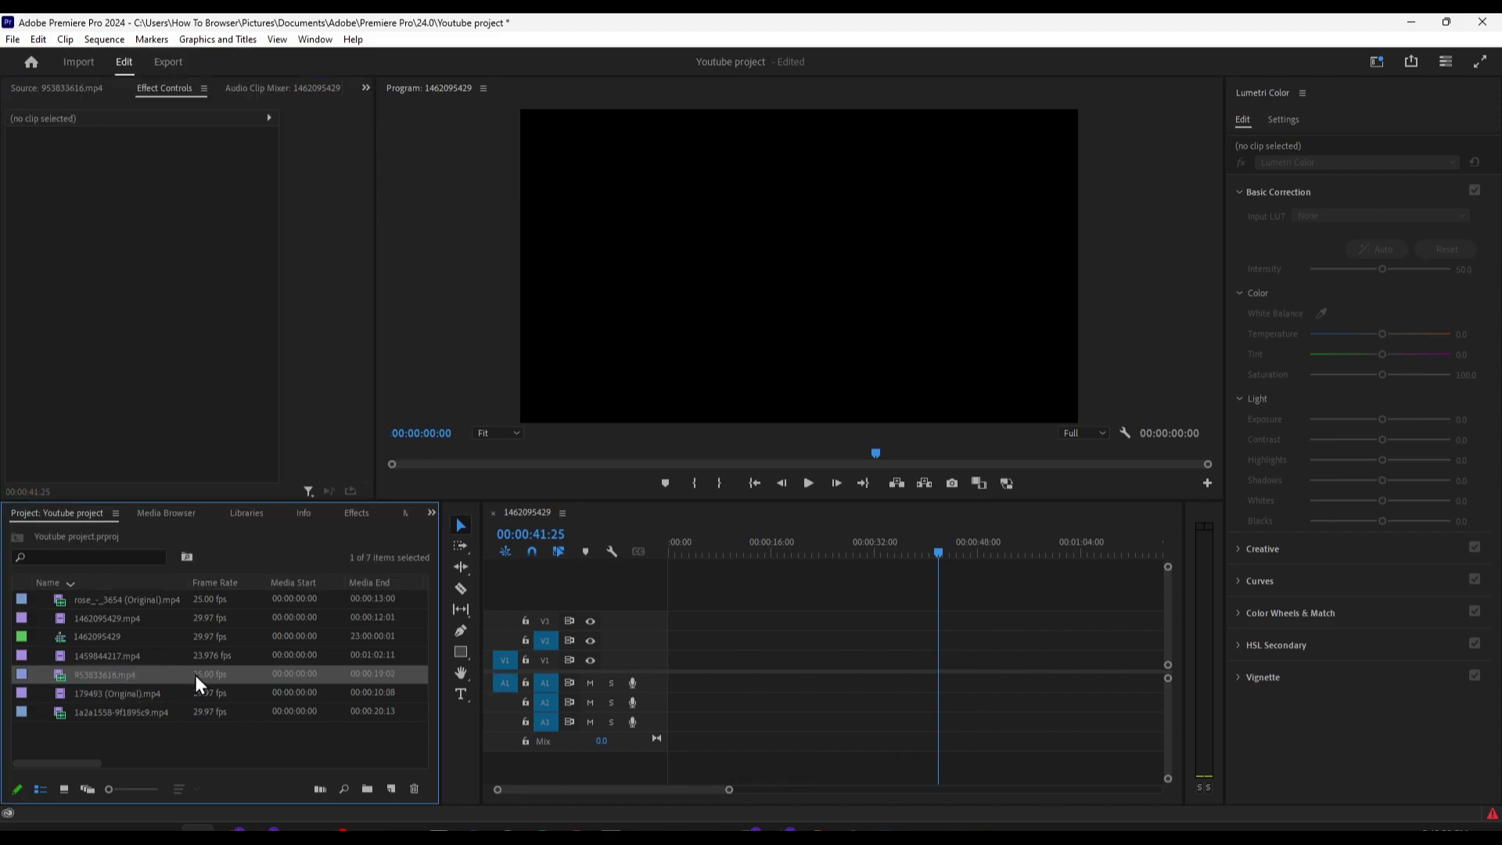
pyautogui.moveTo(313, 724); pyautogui.dragTo(226, 593)
pyautogui.moveTo(195, 747); pyautogui.dragTo(739, 662)
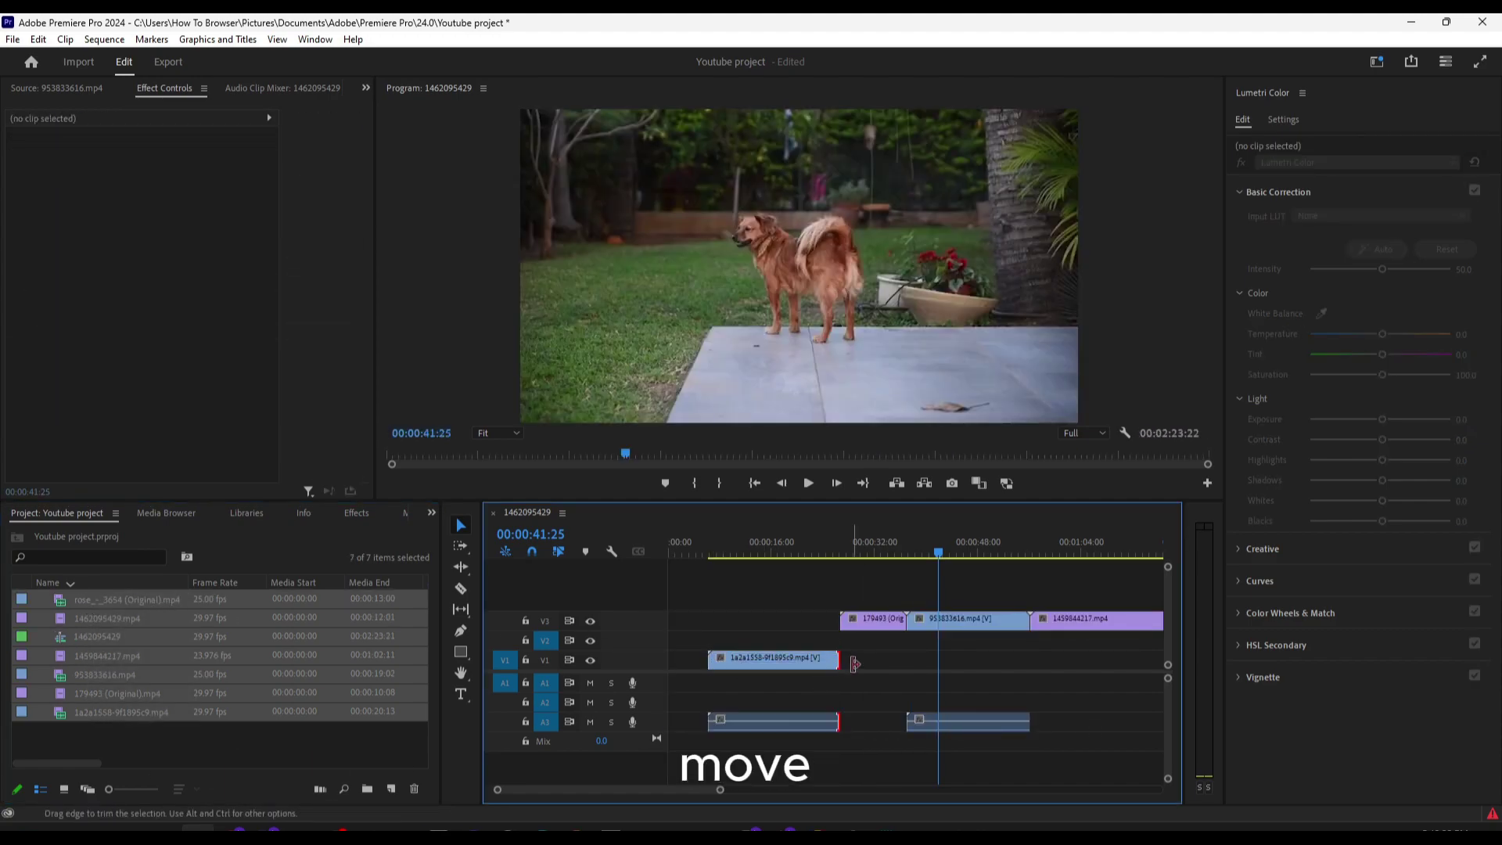
# Move the 953833616 clip to track V1 directly after the 1a2a1558 clip, and place the 179493 clip above it on V3
pyautogui.moveTo(587, 611)
pyautogui.mouseDown()
pyautogui.moveTo(590, 595)
pyautogui.moveTo(613, 617)
pyautogui.mouseUp()
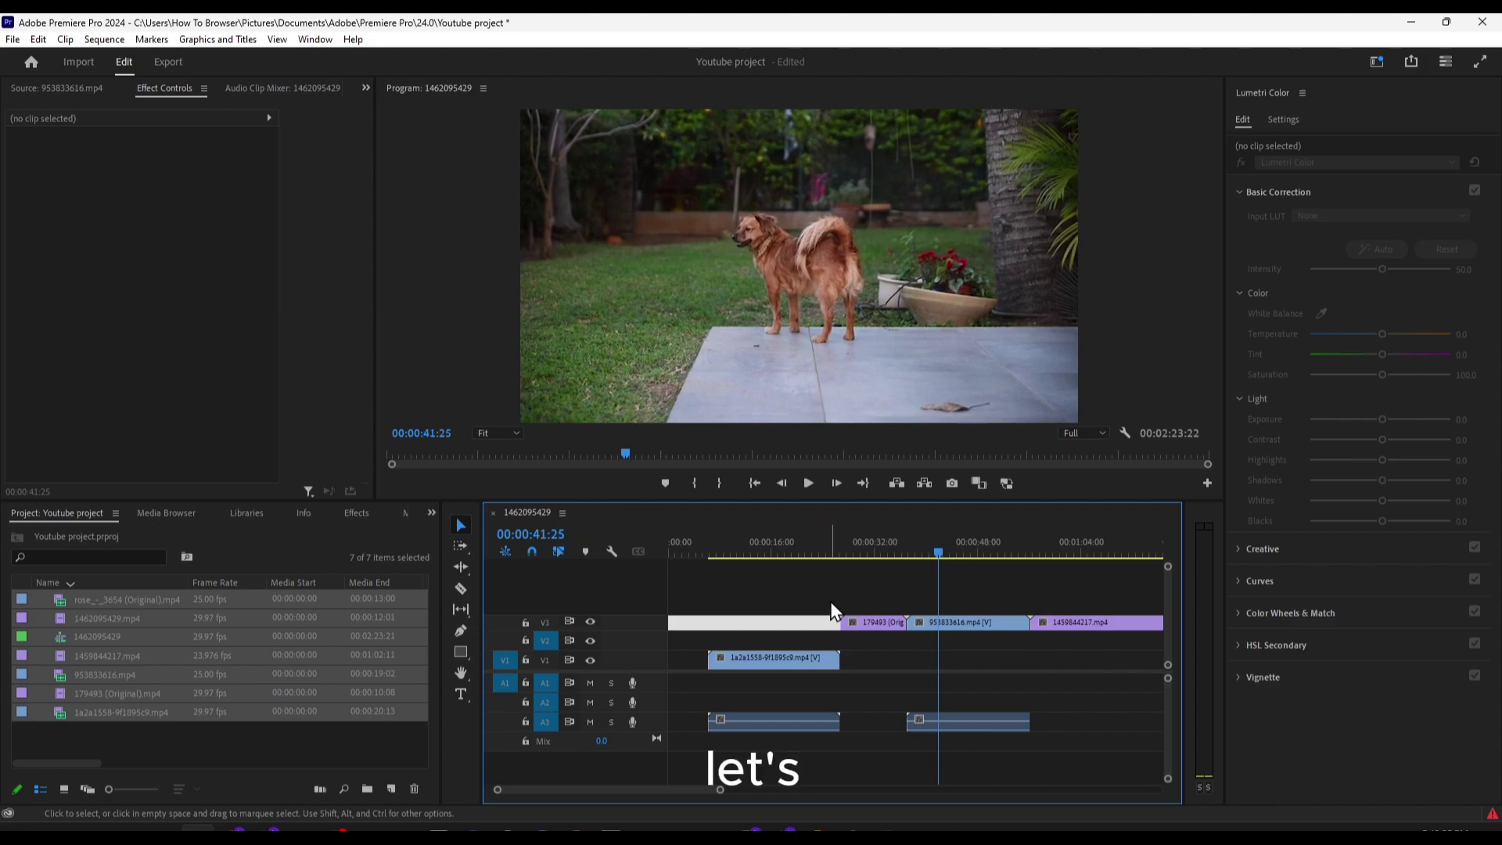
pyautogui.click(874, 623)
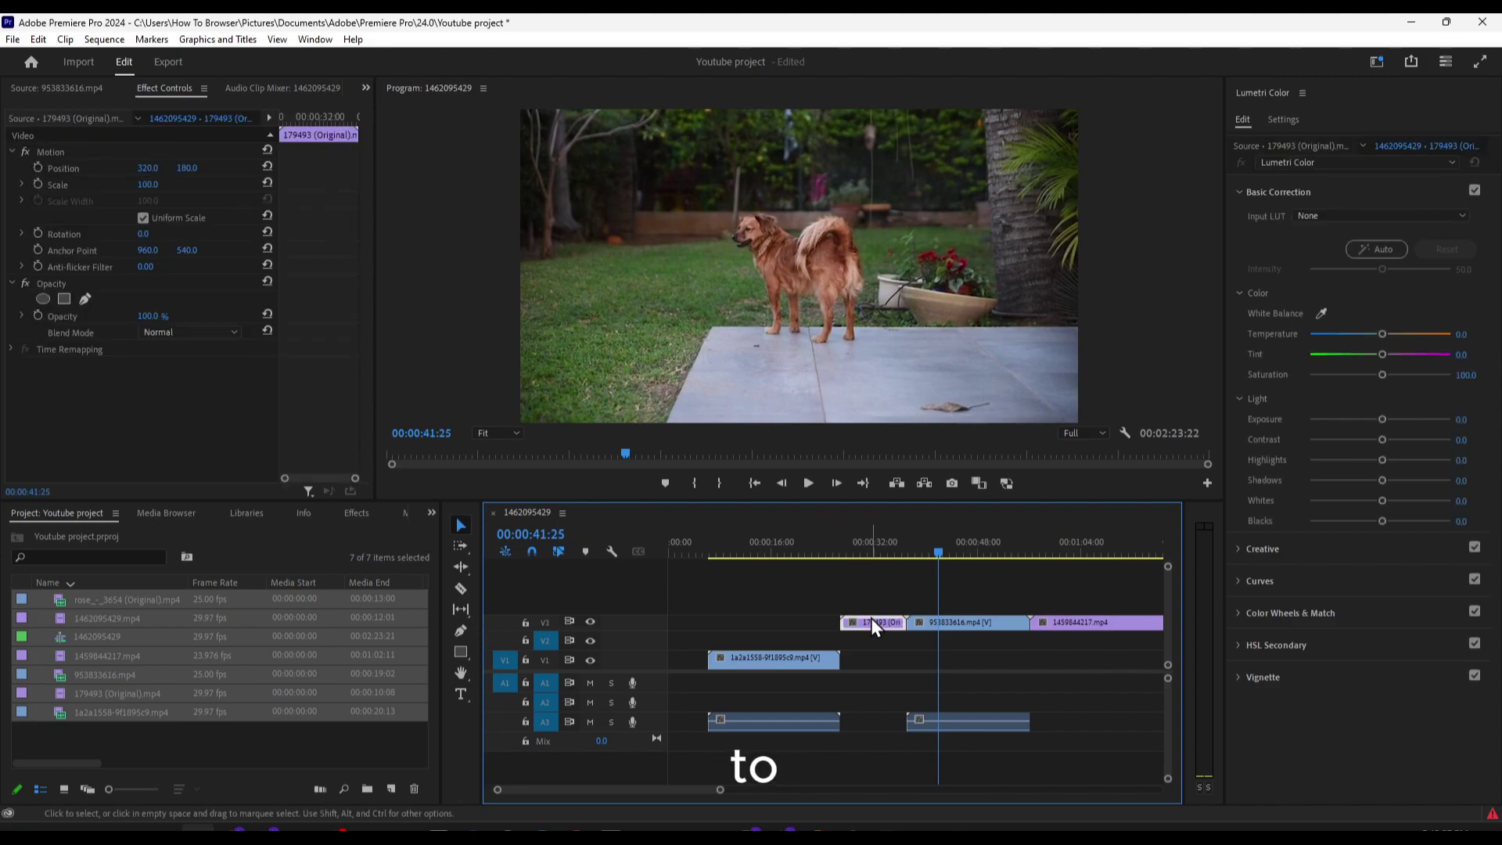
pyautogui.click(870, 557)
pyautogui.moveTo(876, 614); pyautogui.dragTo(784, 614)
pyautogui.click(786, 657)
pyautogui.click(781, 624)
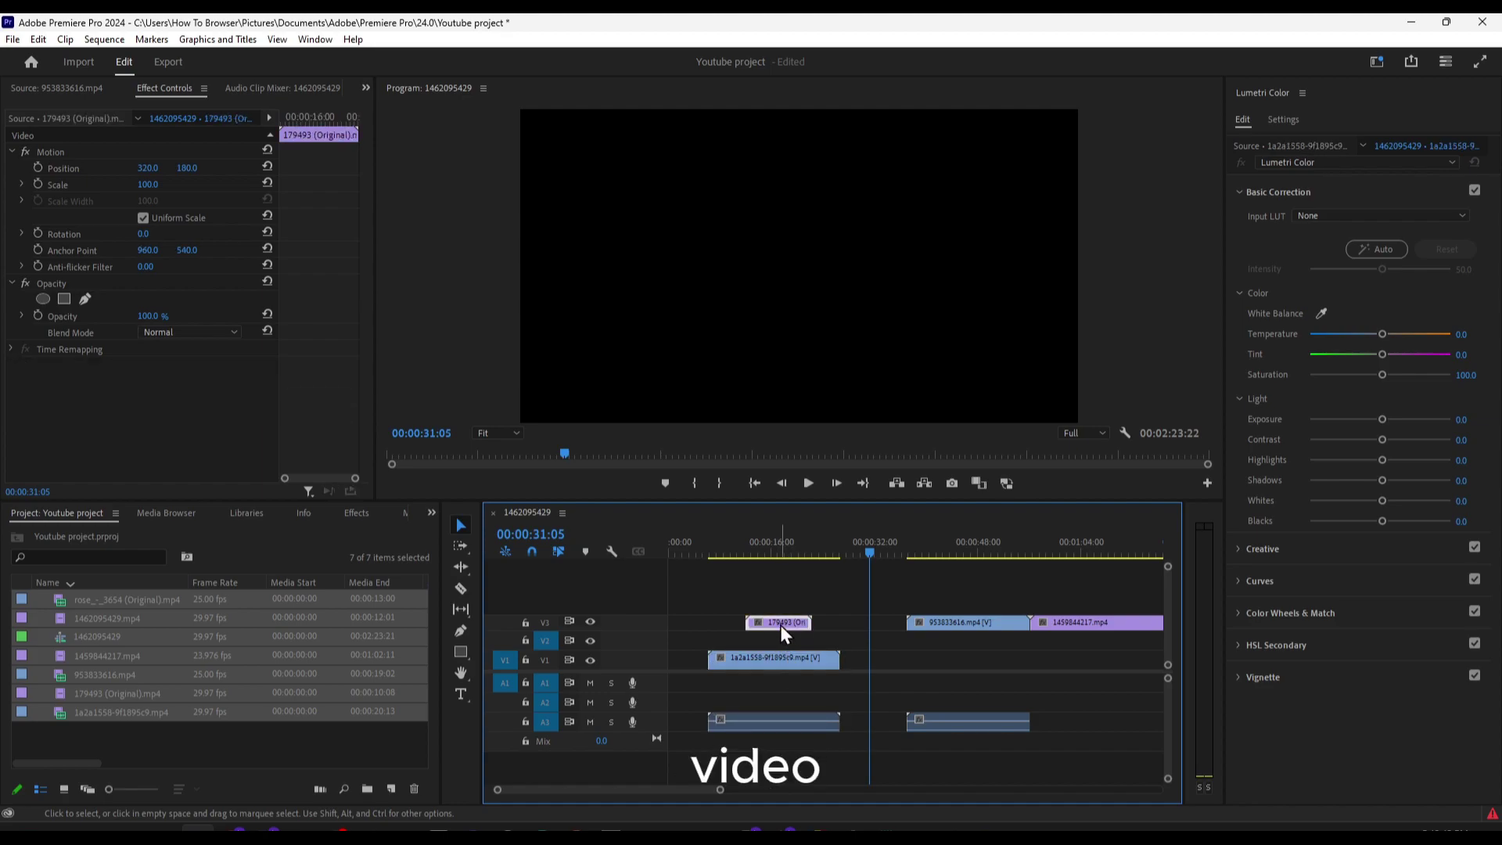
pyautogui.moveTo(934, 623); pyautogui.dragTo(867, 655)
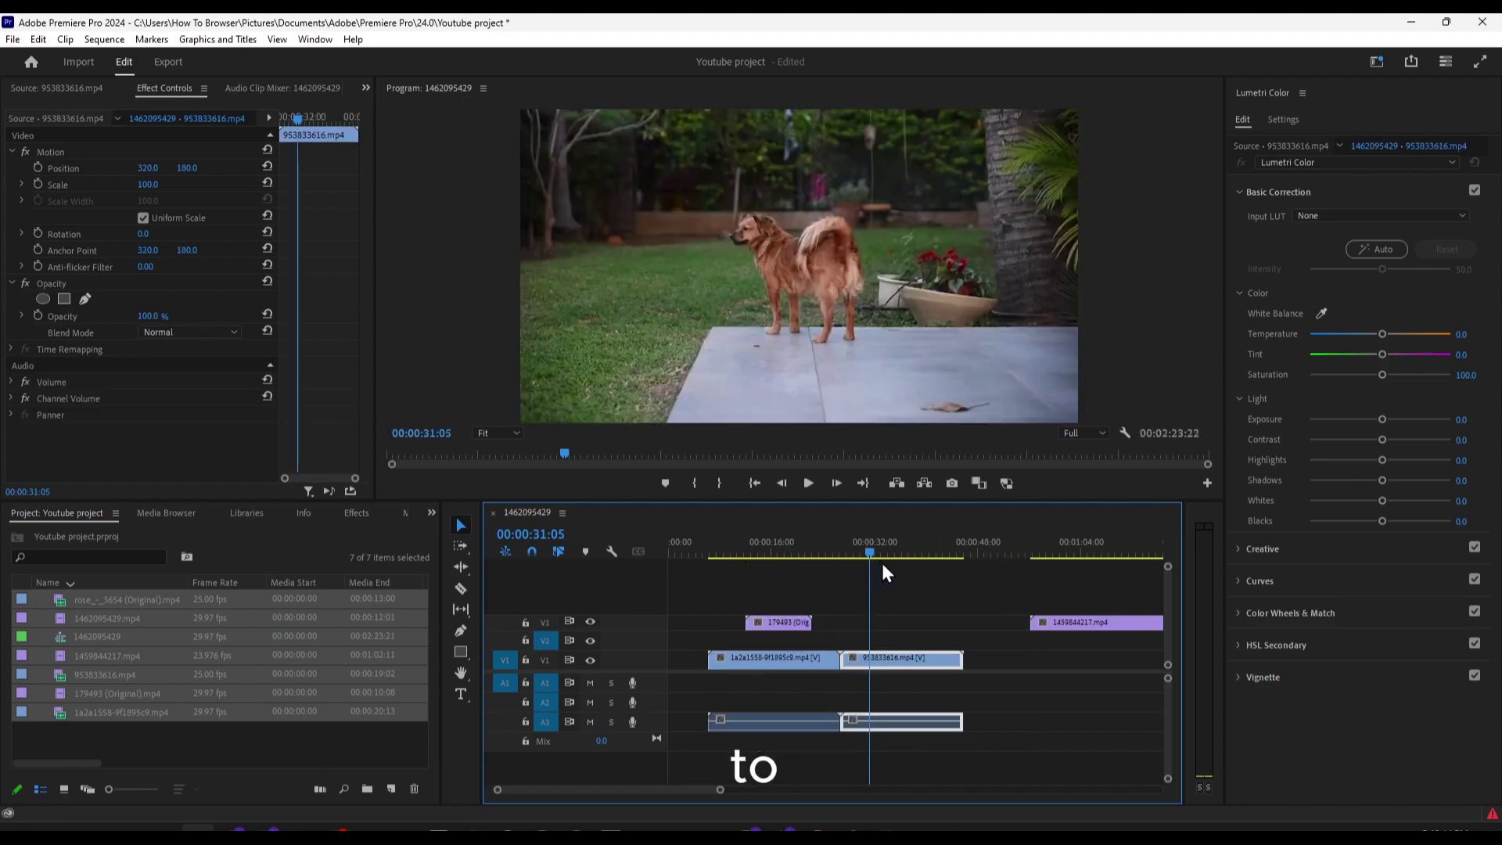
pyautogui.moveTo(787, 618); pyautogui.dragTo(893, 622)
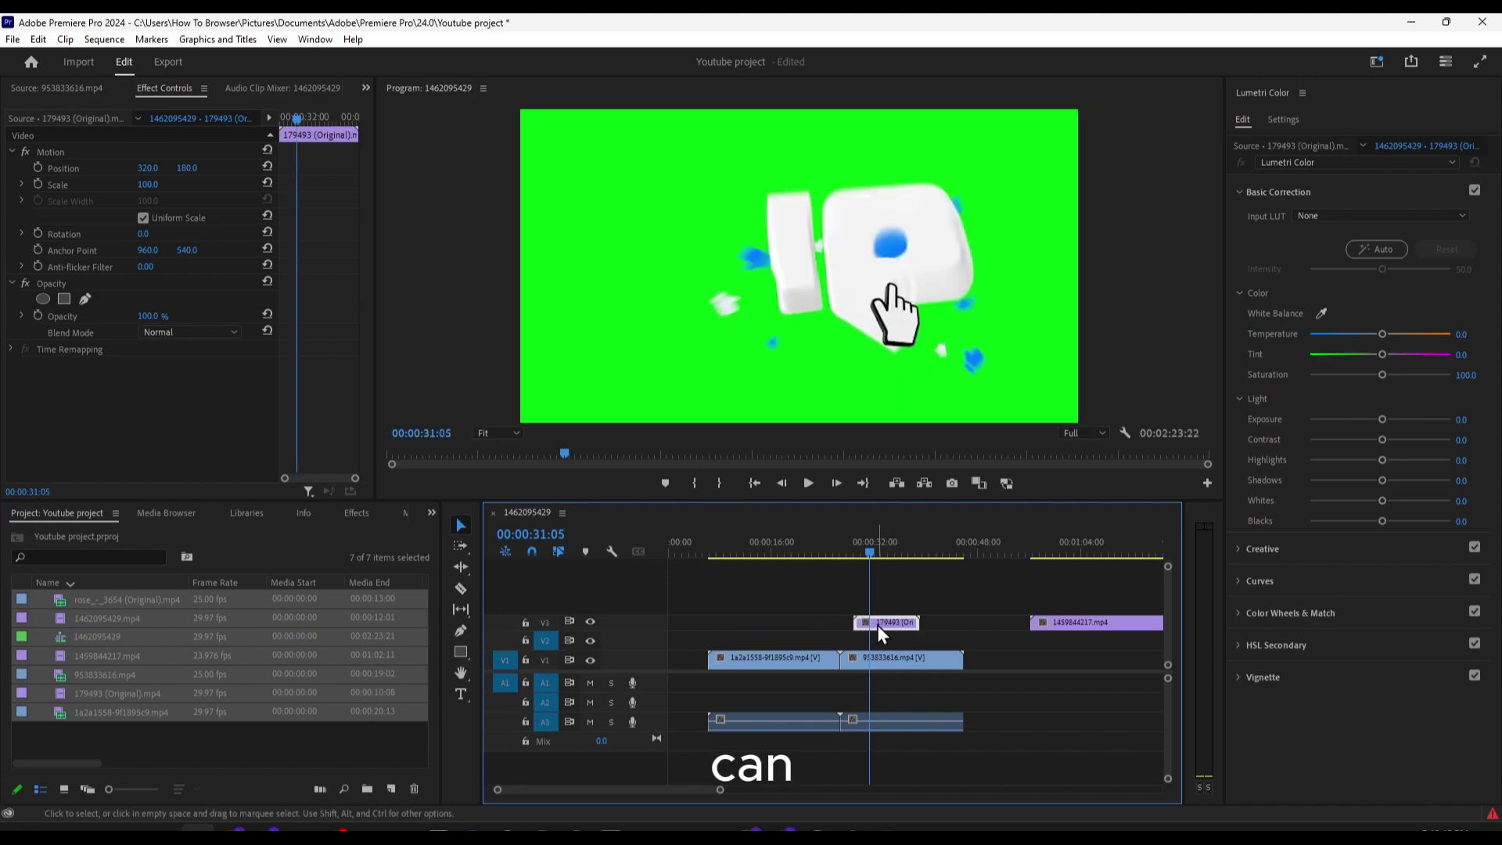
# Examine the copy and paste commands available for the selected 179493 clip
pyautogui.rightClick(876, 623)
pyautogui.click(848, 613)
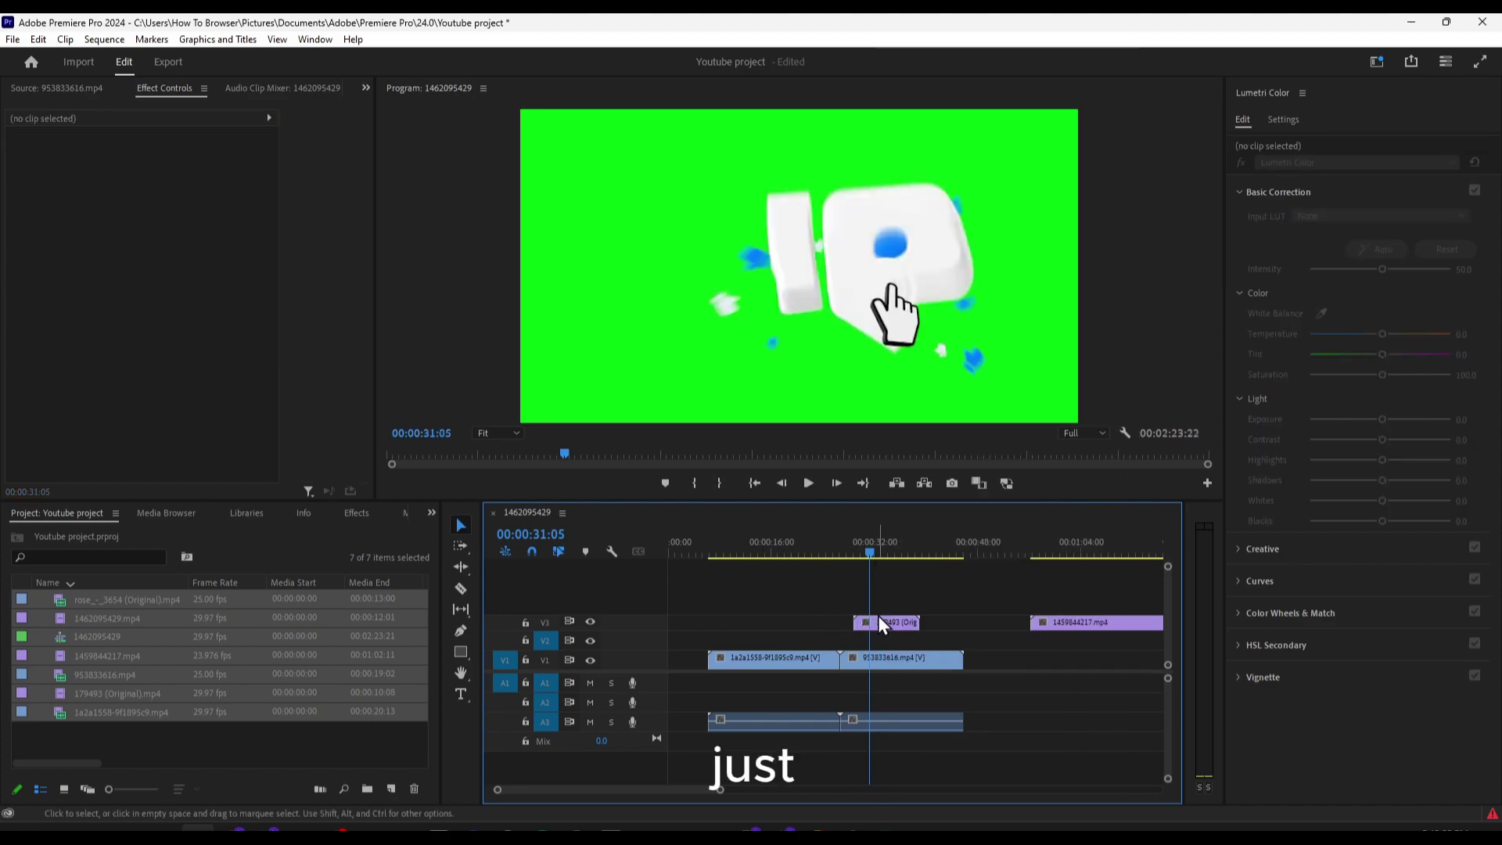
pyautogui.click(879, 619)
pyautogui.rightClick(880, 619)
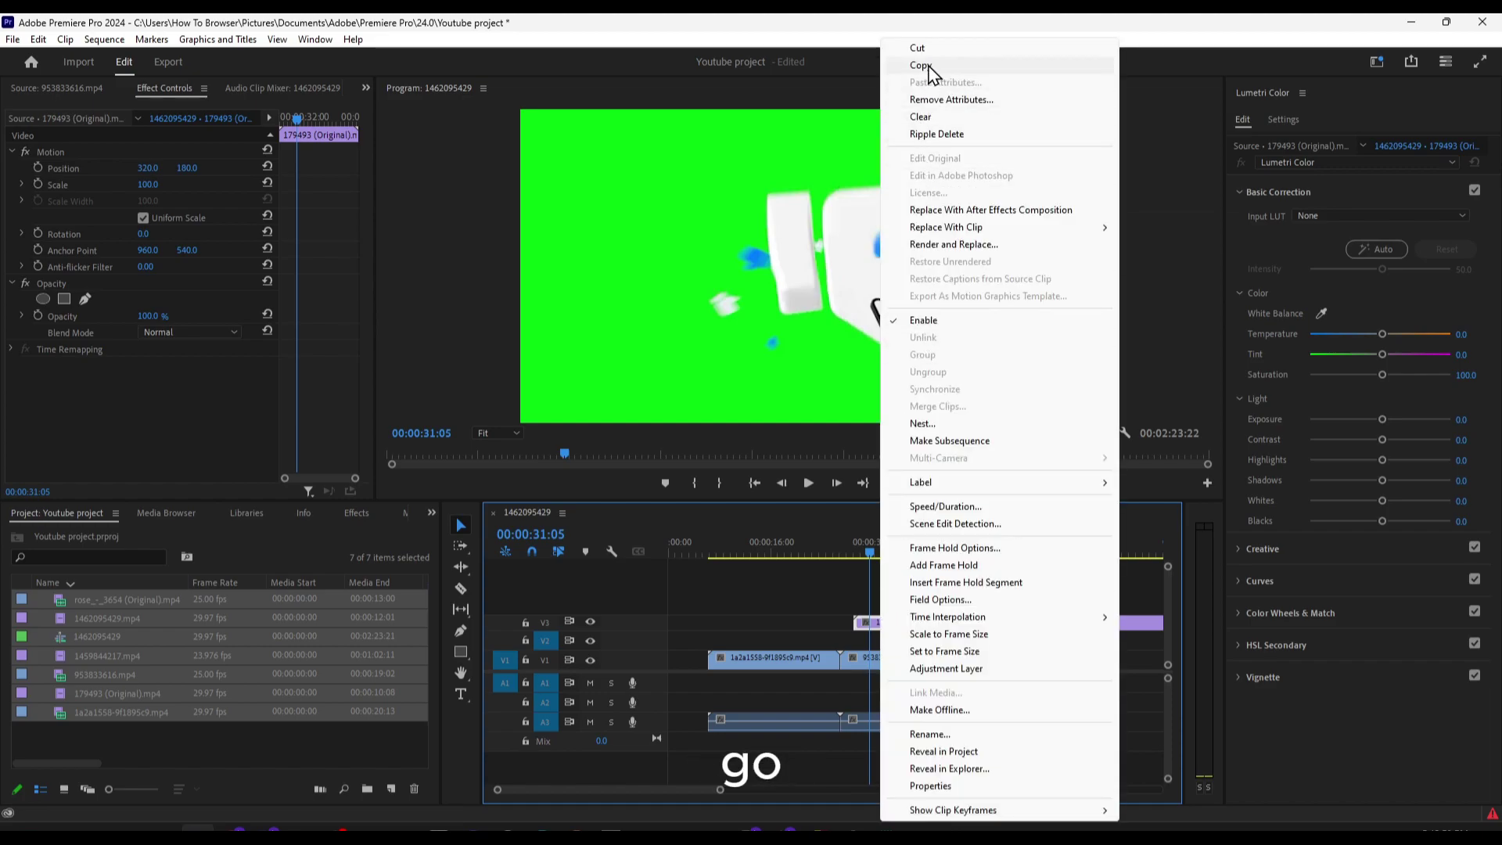
pyautogui.click(863, 611)
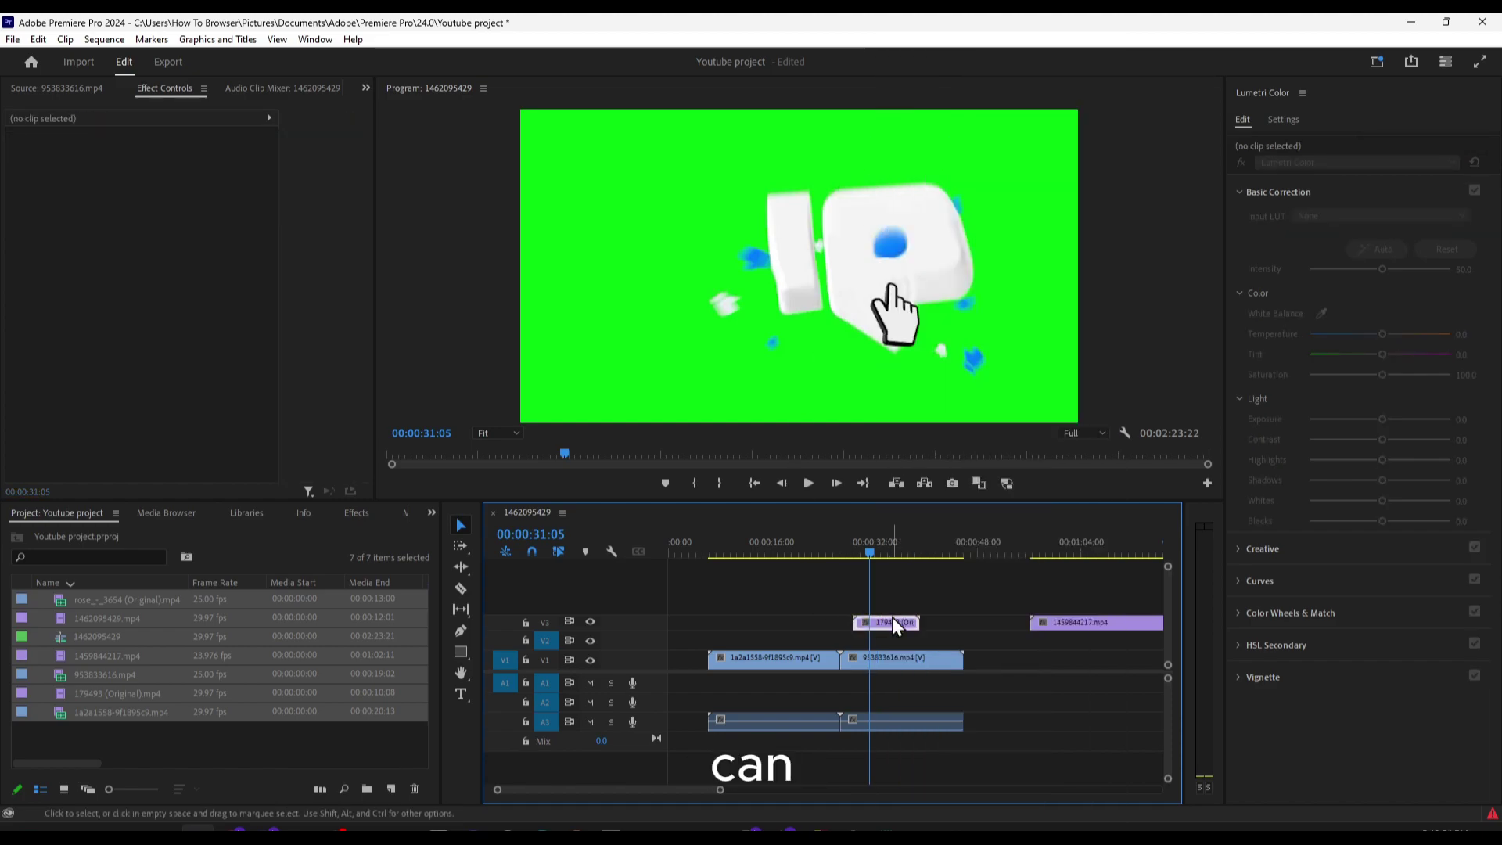
pyautogui.click(892, 618)
pyautogui.click(38, 39)
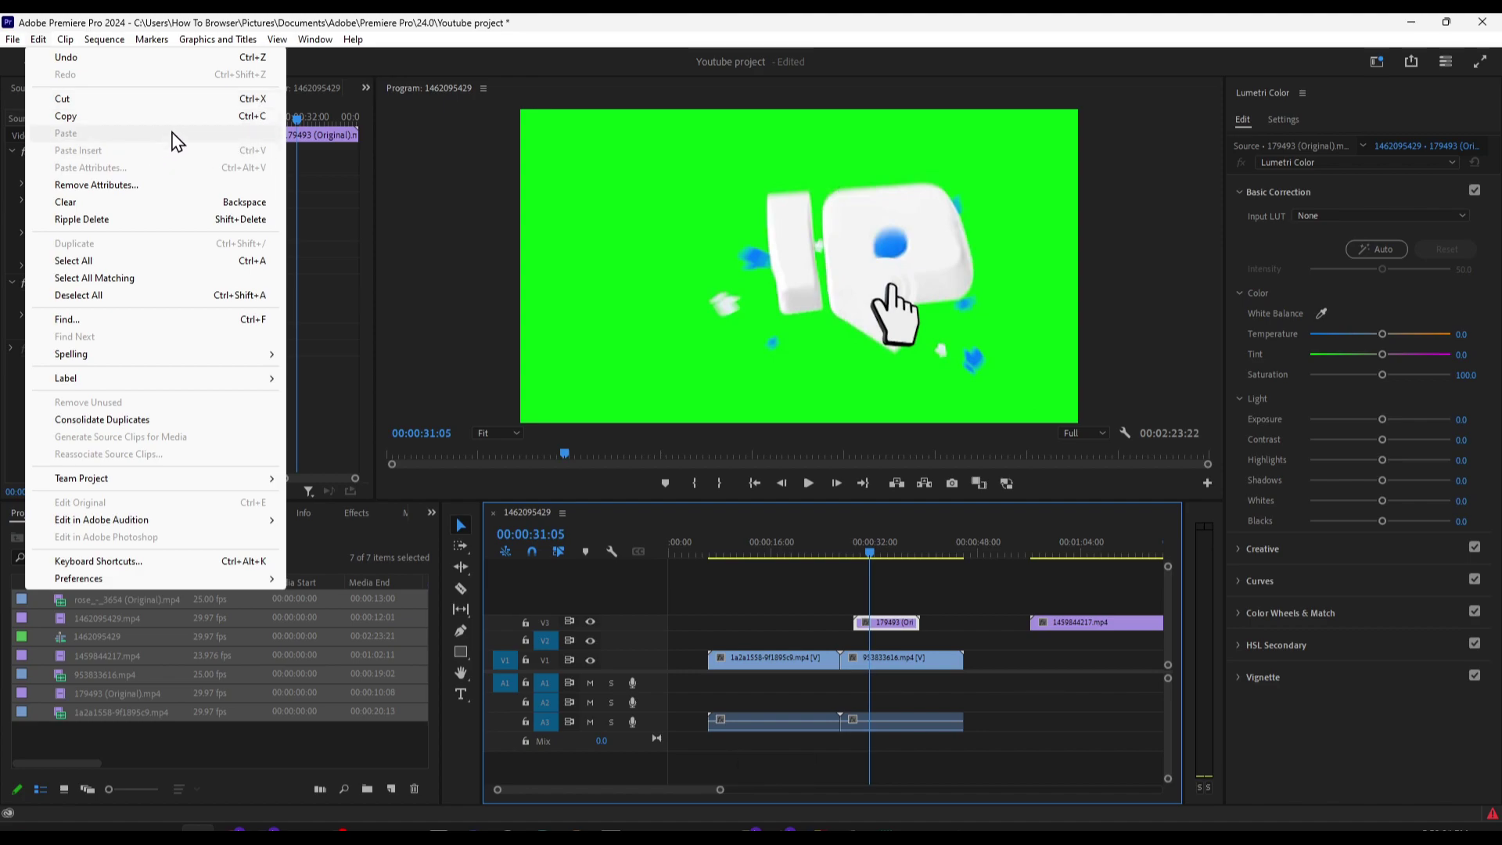
pyautogui.click(740, 618)
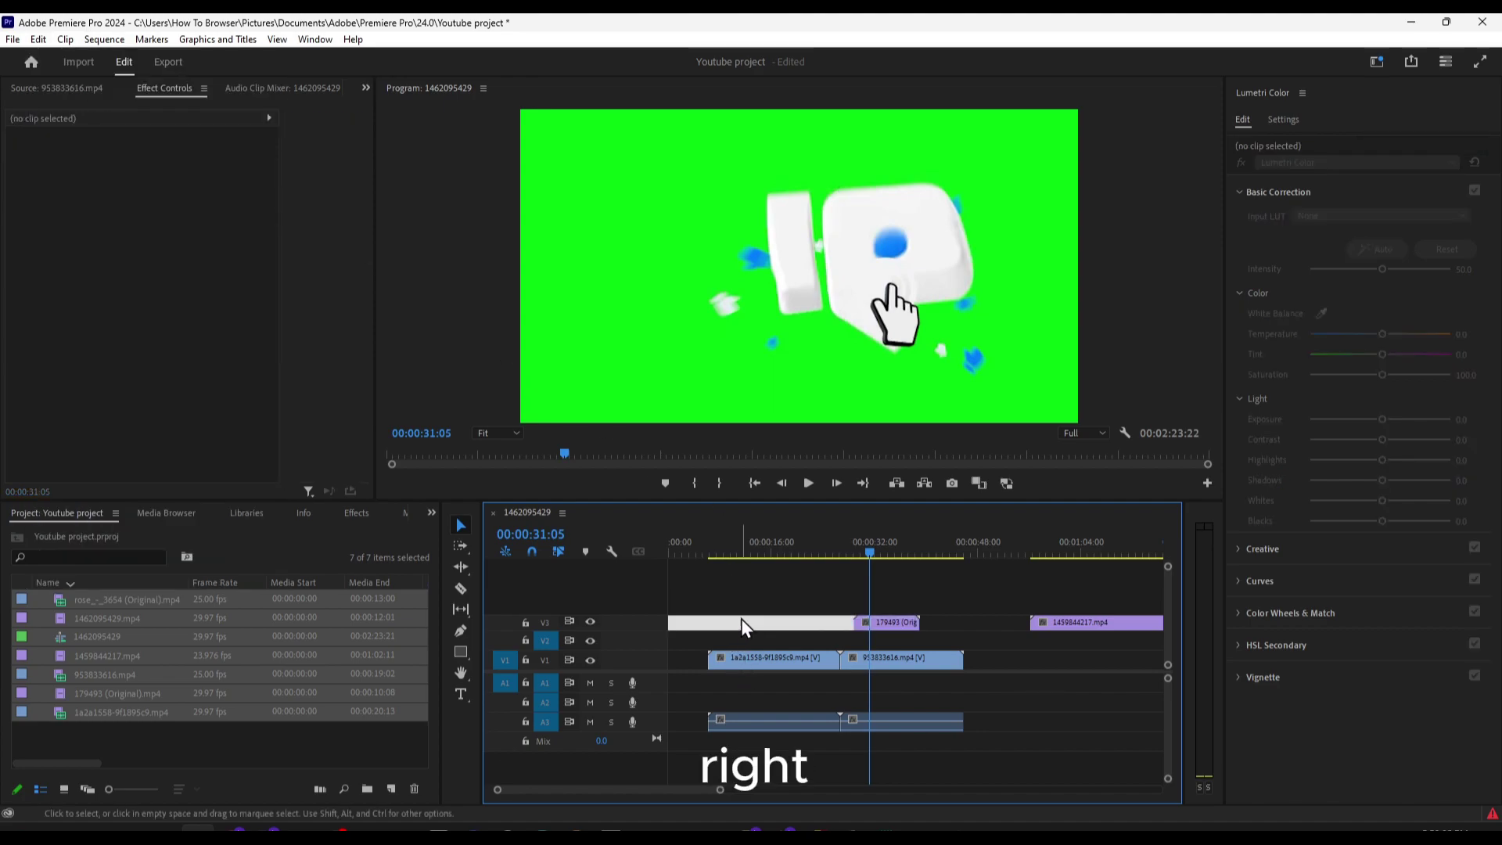
# Copy the 179493 clip on track V3
pyautogui.click(896, 622)
pyautogui.rightClick(899, 624)
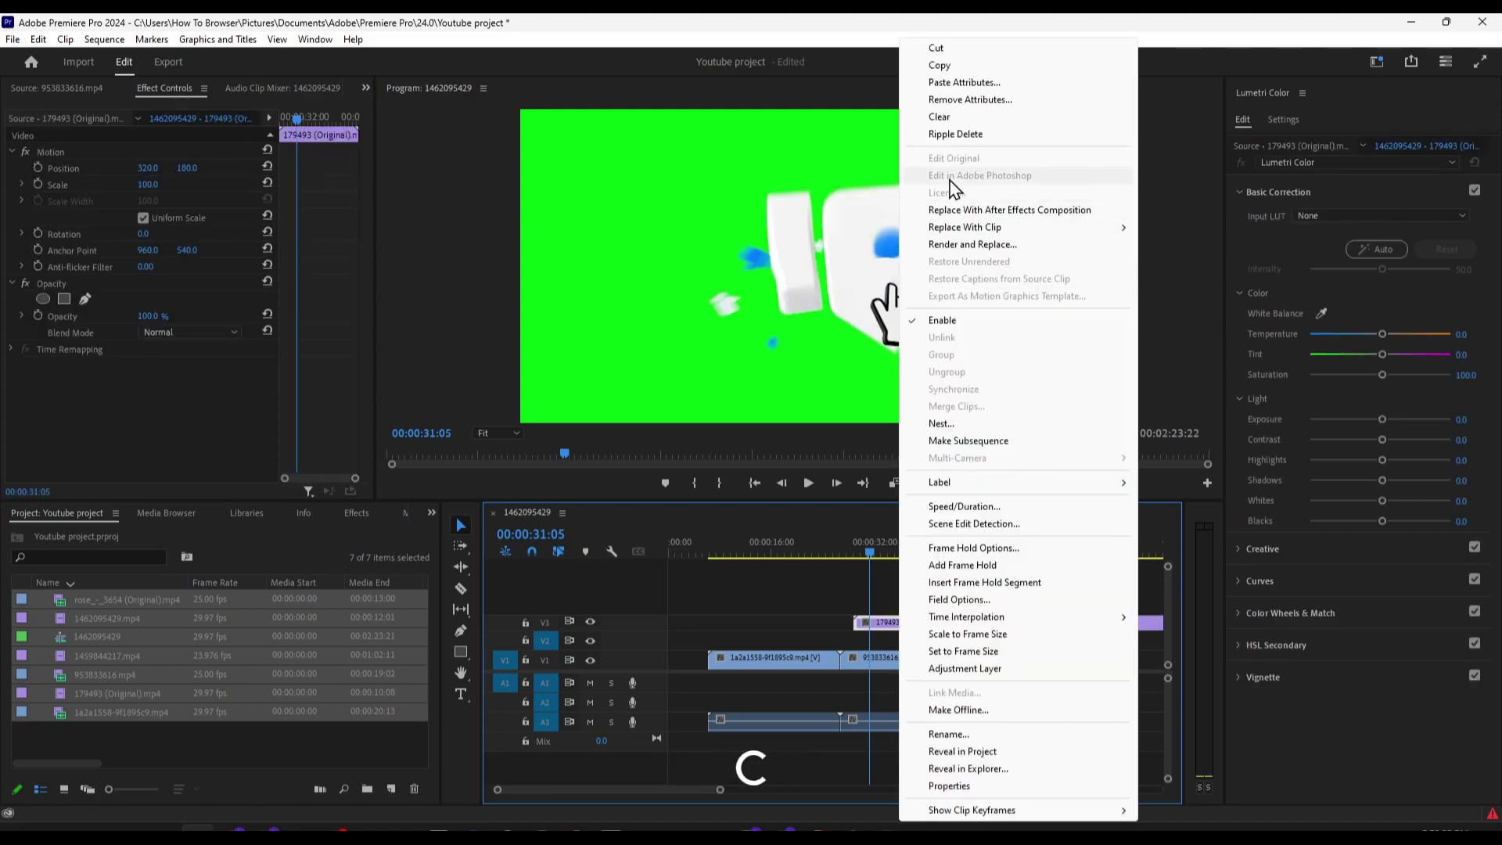
pyautogui.click(939, 65)
# Try to insert the copied 179493 clip on track V3 at 00:00:15:01, and undo the insertion
pyautogui.click(767, 624)
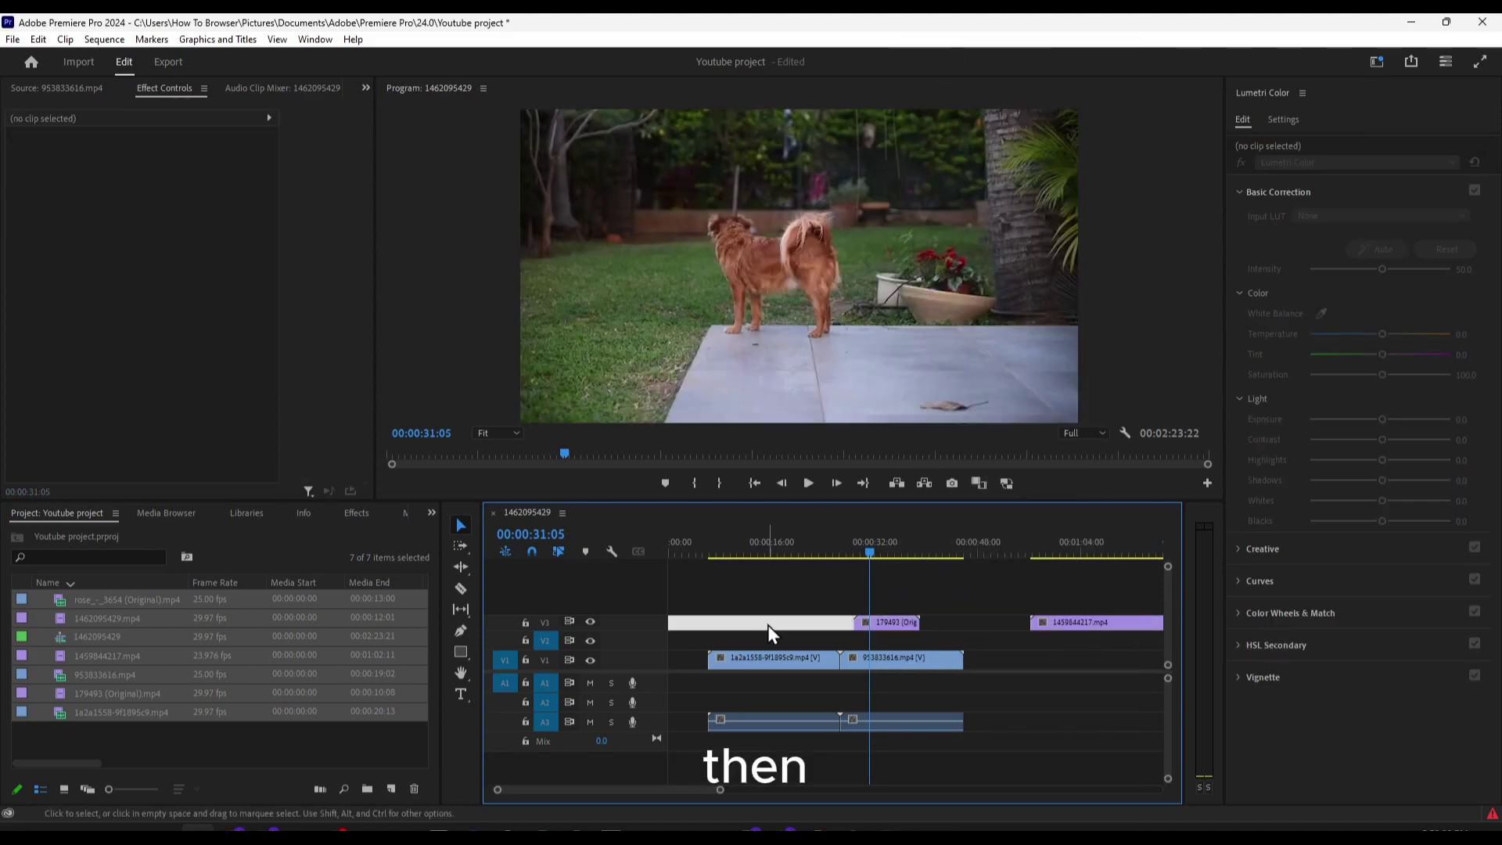
pyautogui.hotkey('ctrl', 'shift', 'v')
pyautogui.hotkey('ctrl', 'z')
pyautogui.click(766, 624)
pyautogui.click(772, 565)
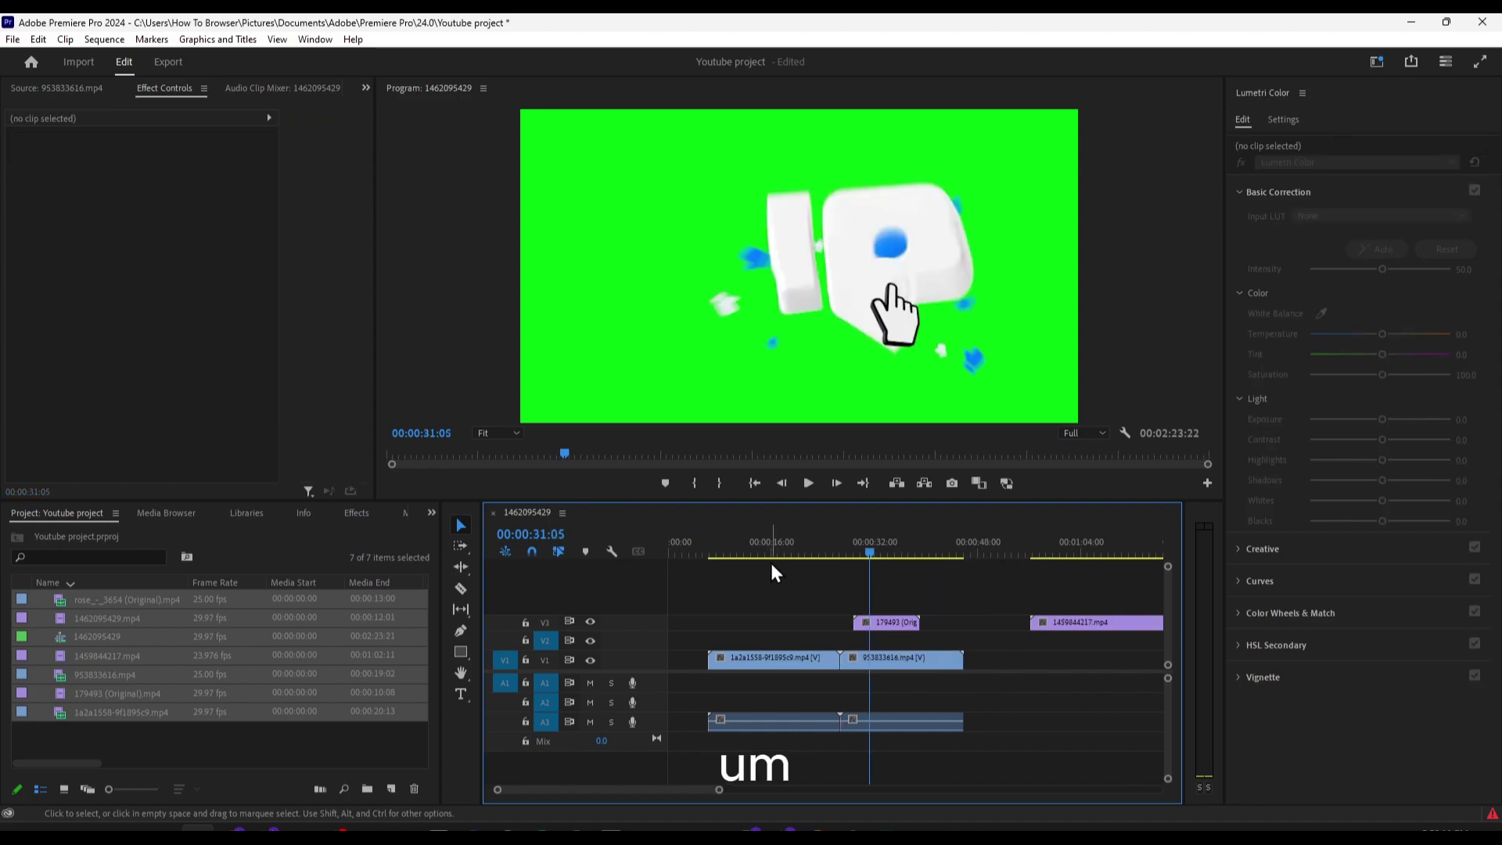
pyautogui.click(766, 557)
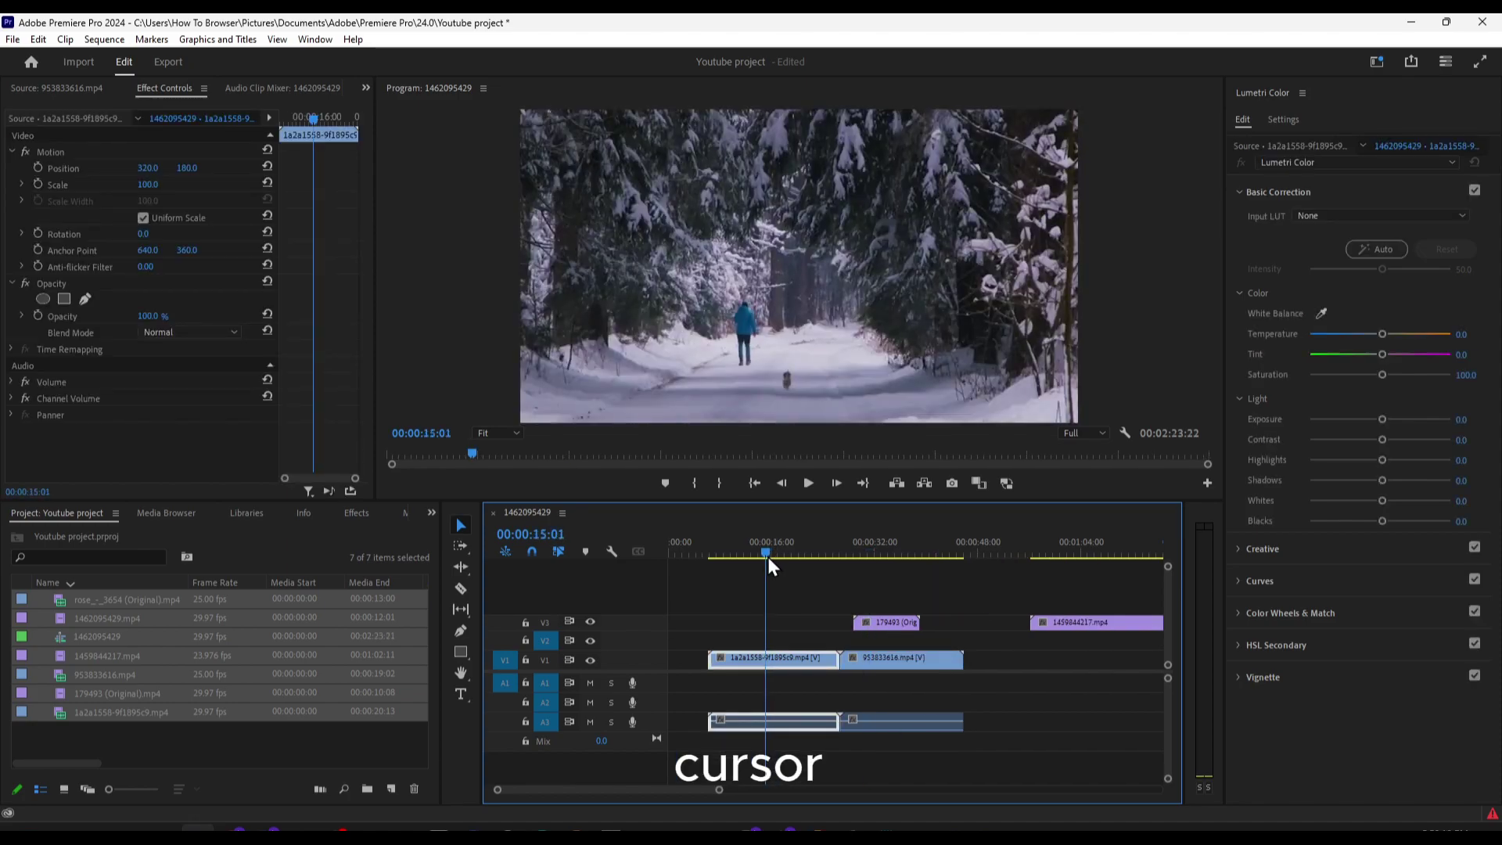
pyautogui.rightClick(766, 626)
pyautogui.click(810, 626)
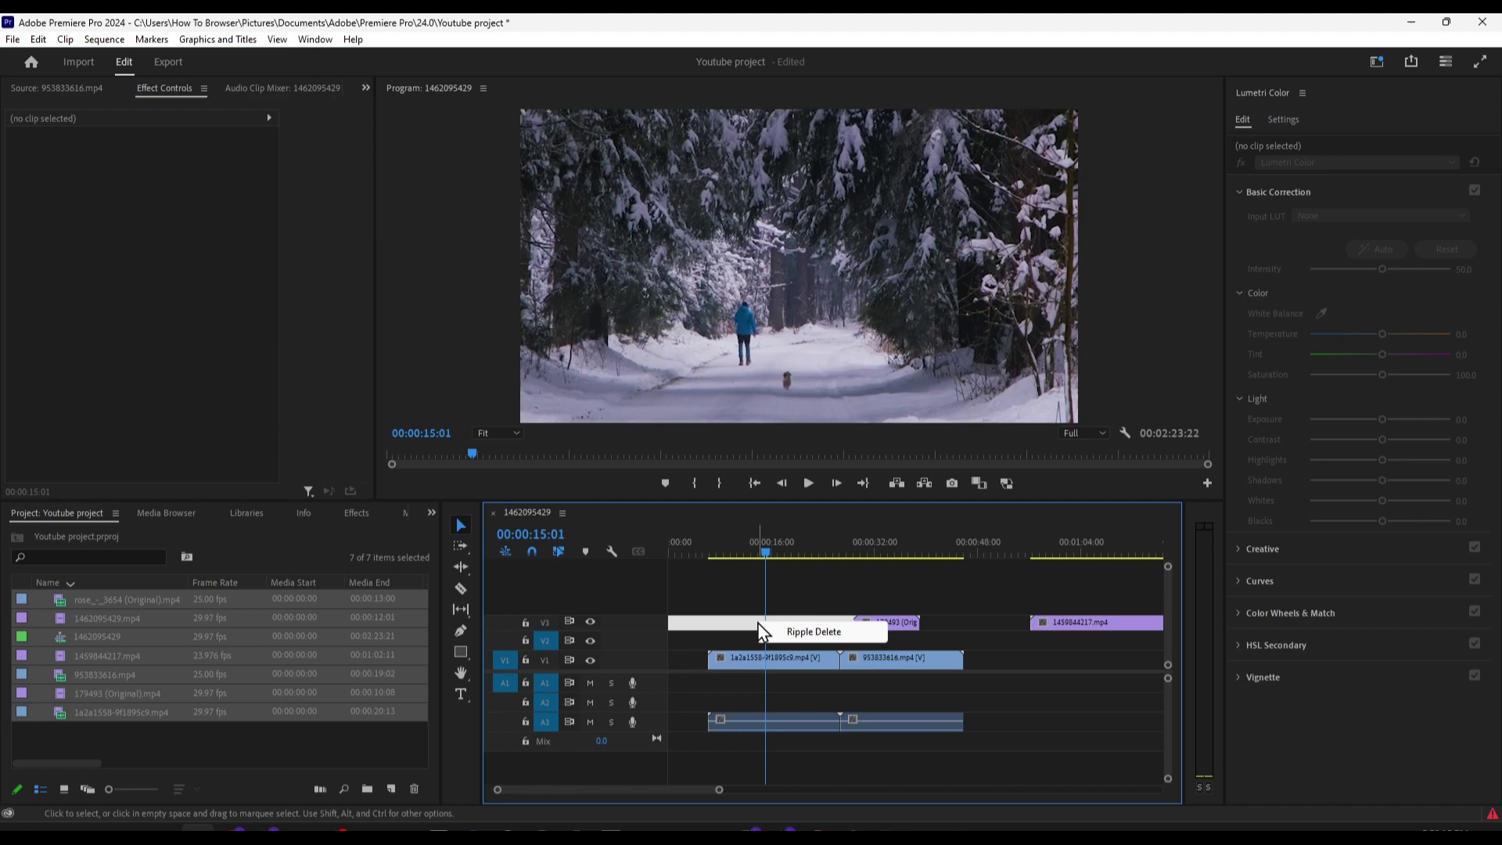
pyautogui.click(814, 627)
pyautogui.hotkey('ctrl', 'v')
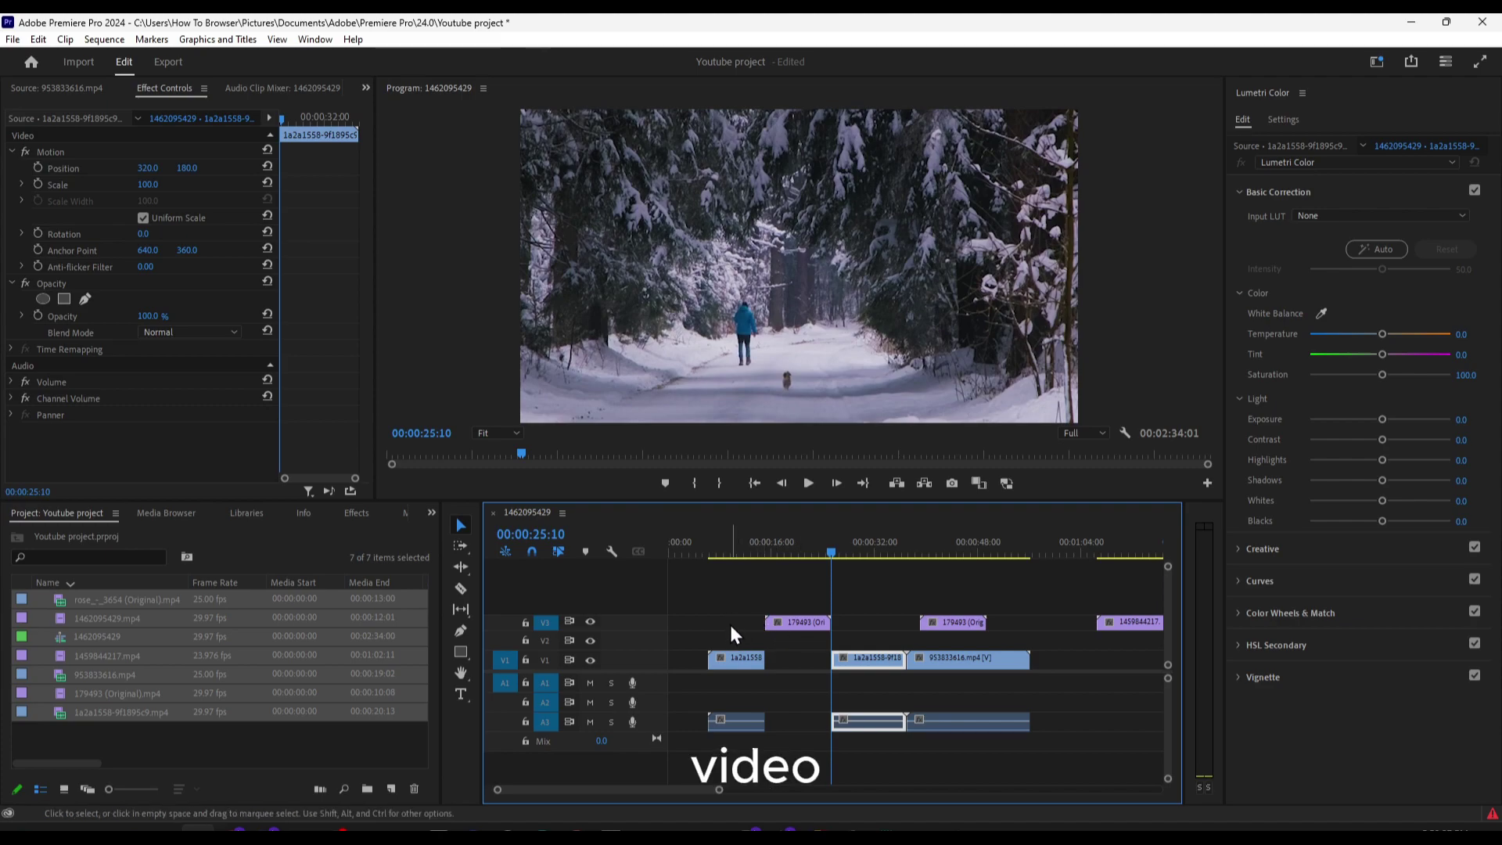
pyautogui.hotkey('ctrl', 'z')
# Try to paste-insert the copied clip on V3 at 00:00:06:09, the start of the 1a2a1558 clip, and undo it
pyautogui.moveTo(731, 555); pyautogui.dragTo(708, 561)
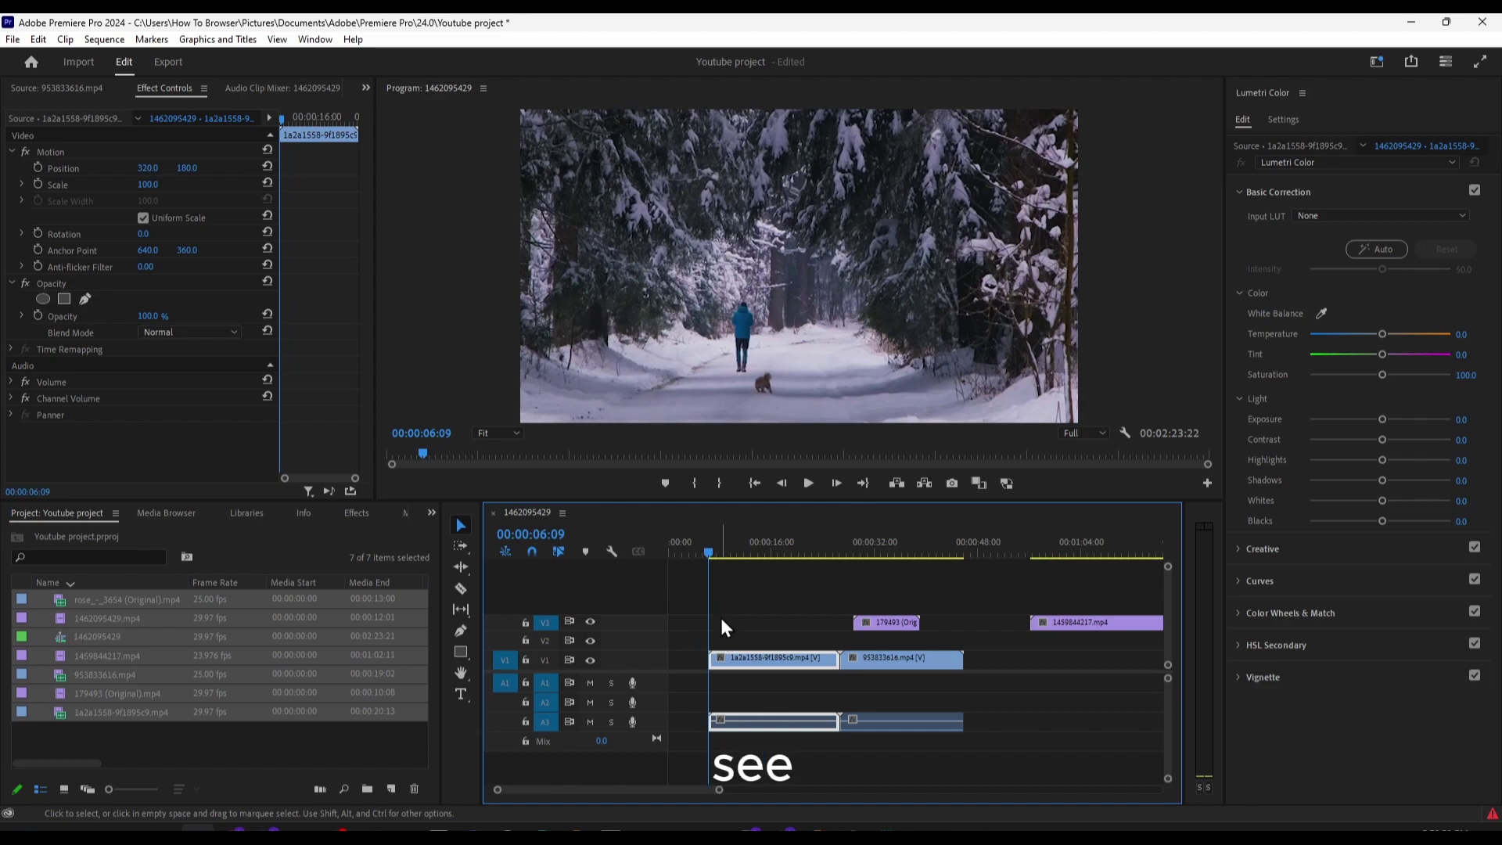
pyautogui.hotkey('ctrl', 'shift', 'v')
pyautogui.moveTo(721, 617); pyautogui.dragTo(815, 627)
pyautogui.moveTo(805, 555); pyautogui.dragTo(832, 556)
pyautogui.hotkey('ctrl', 'z')
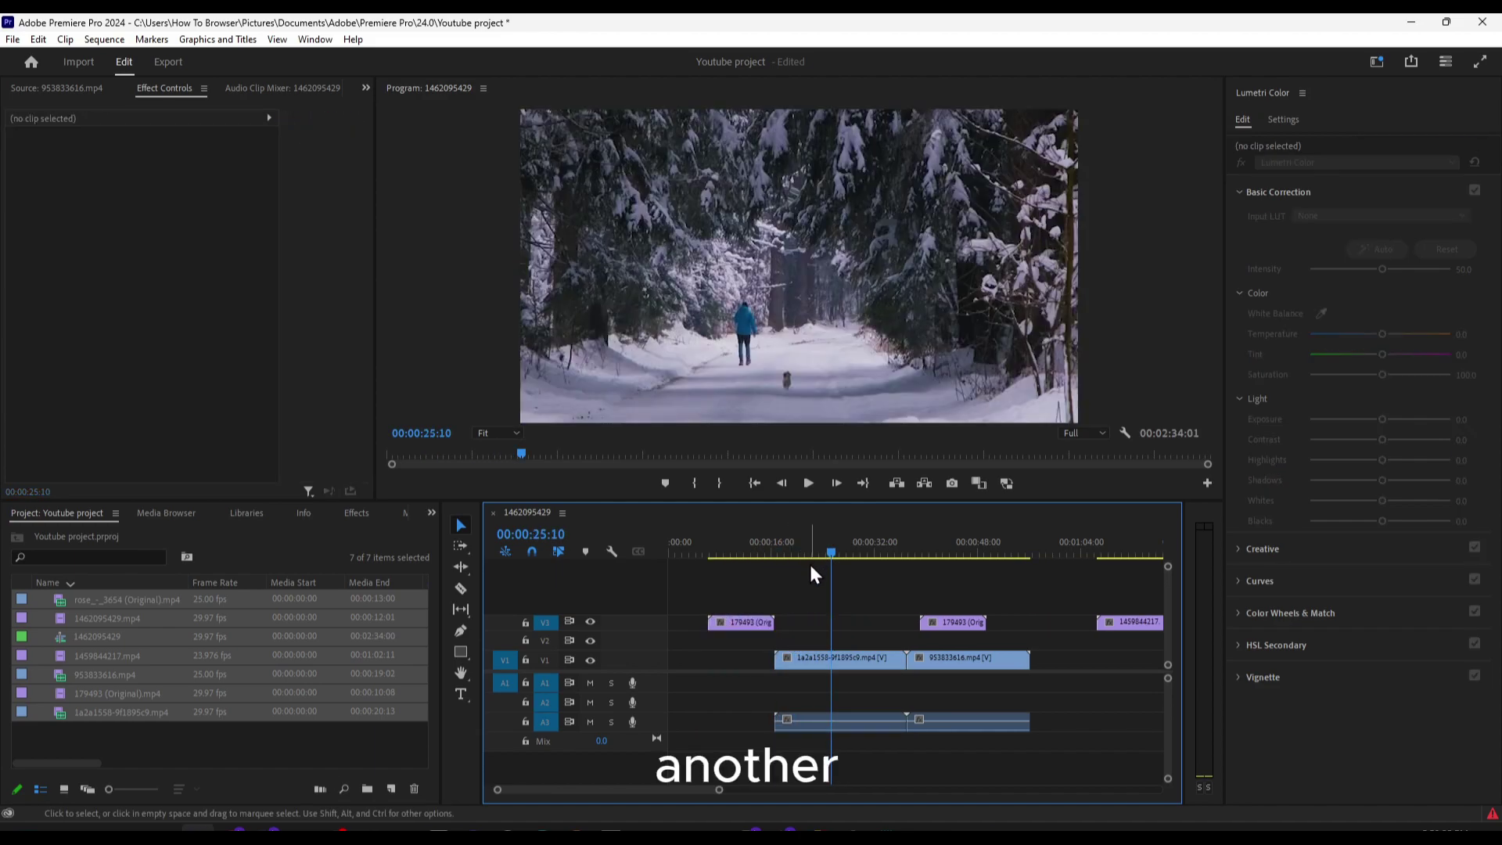
pyautogui.hotkey('ctrl', 'z')
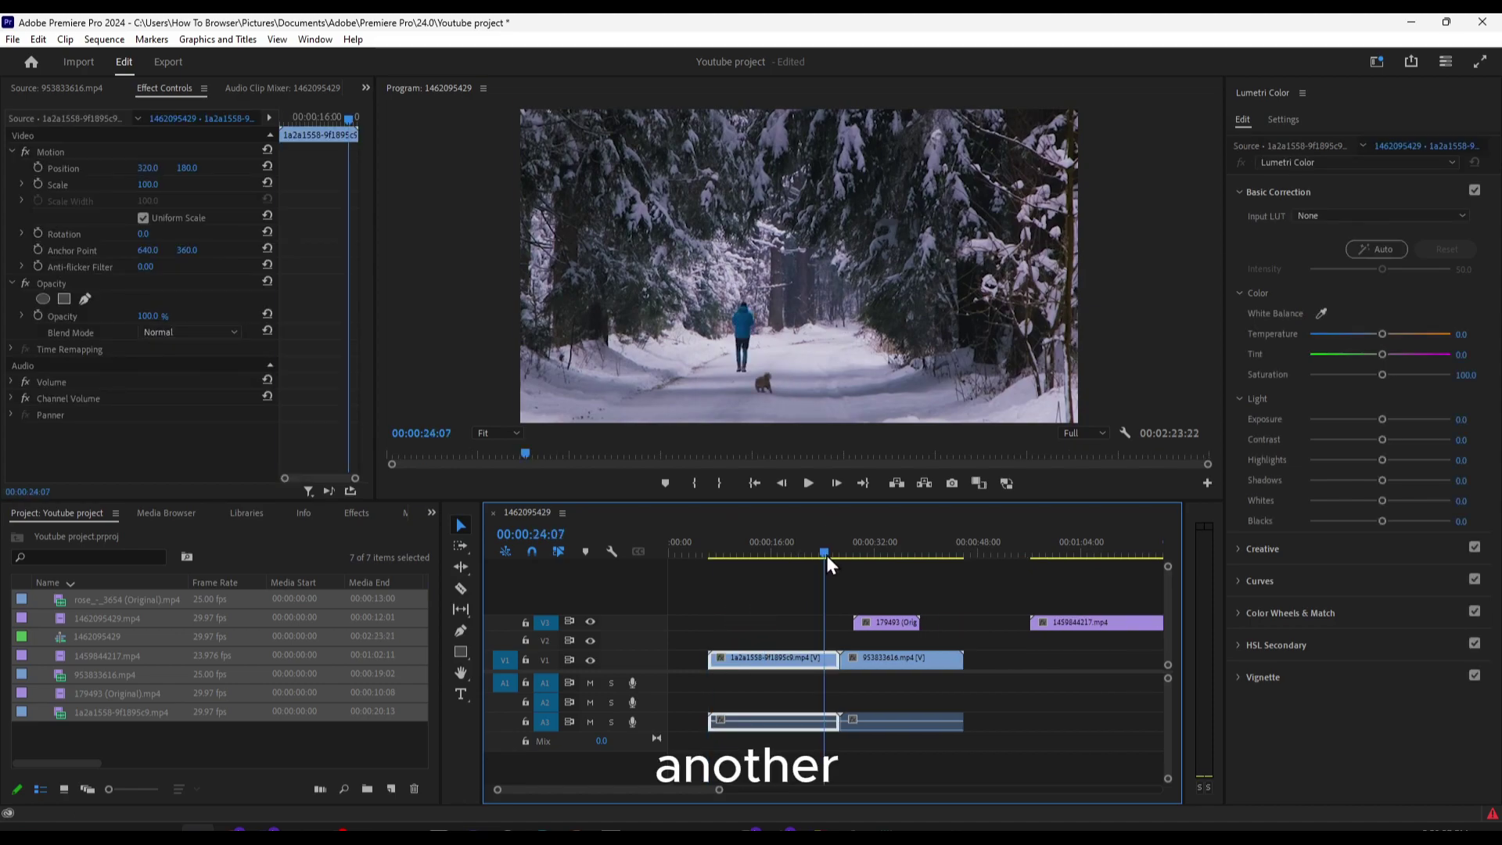
# Nudge the 179493 clip's image to position 319.1, 178.2 and duplicate the clip on V3 above the 1a2a1558 clip
pyautogui.click(889, 556)
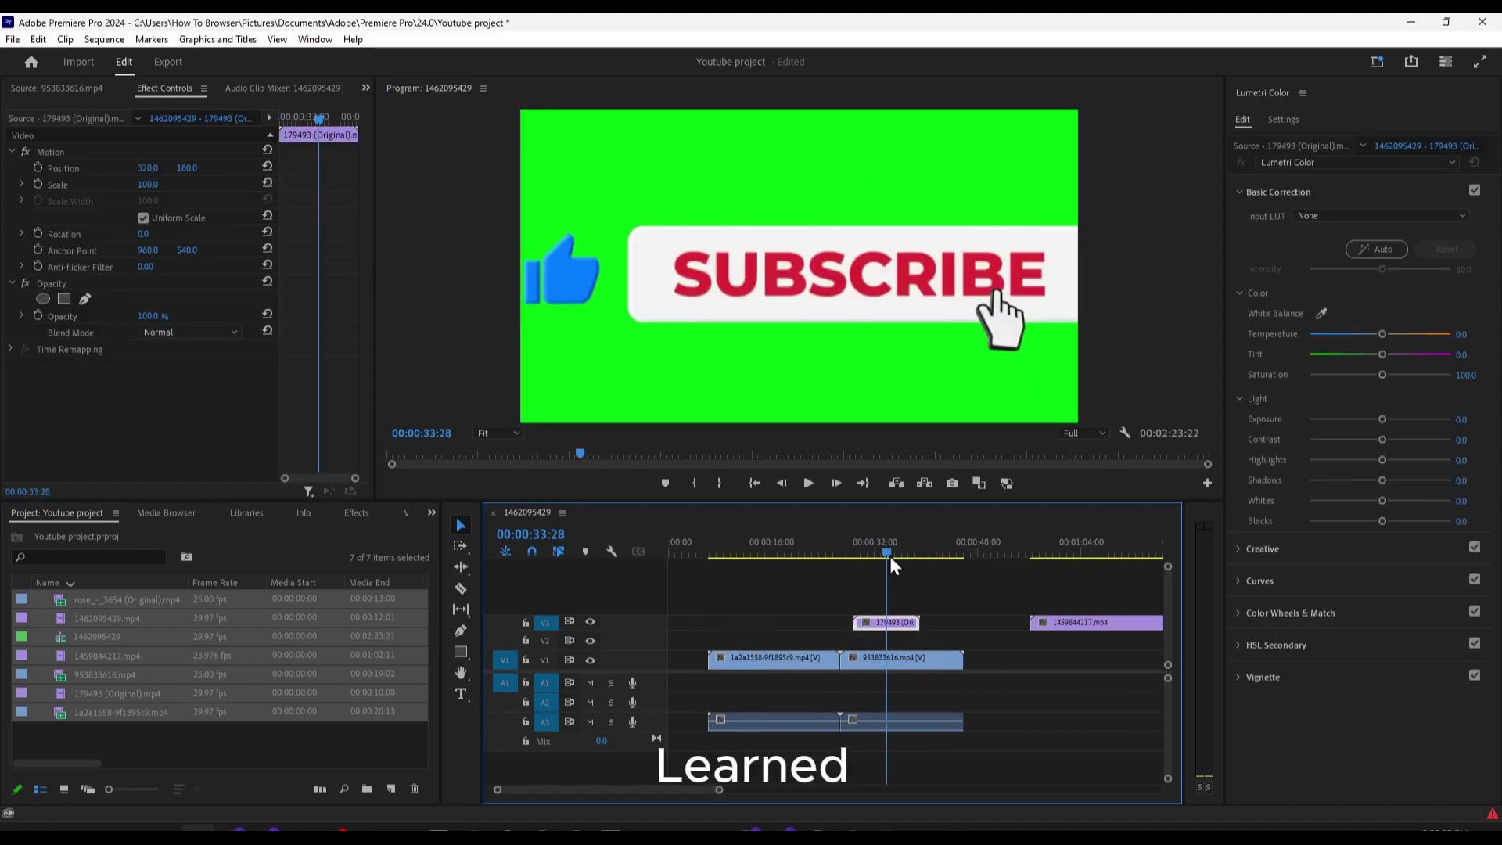
pyautogui.click(805, 321)
pyautogui.moveTo(810, 312)
pyautogui.mouseDown()
pyautogui.moveTo(788, 312)
pyautogui.moveTo(813, 297)
pyautogui.moveTo(809, 311)
pyautogui.mouseUp()
pyautogui.moveTo(887, 632); pyautogui.dragTo(777, 628)
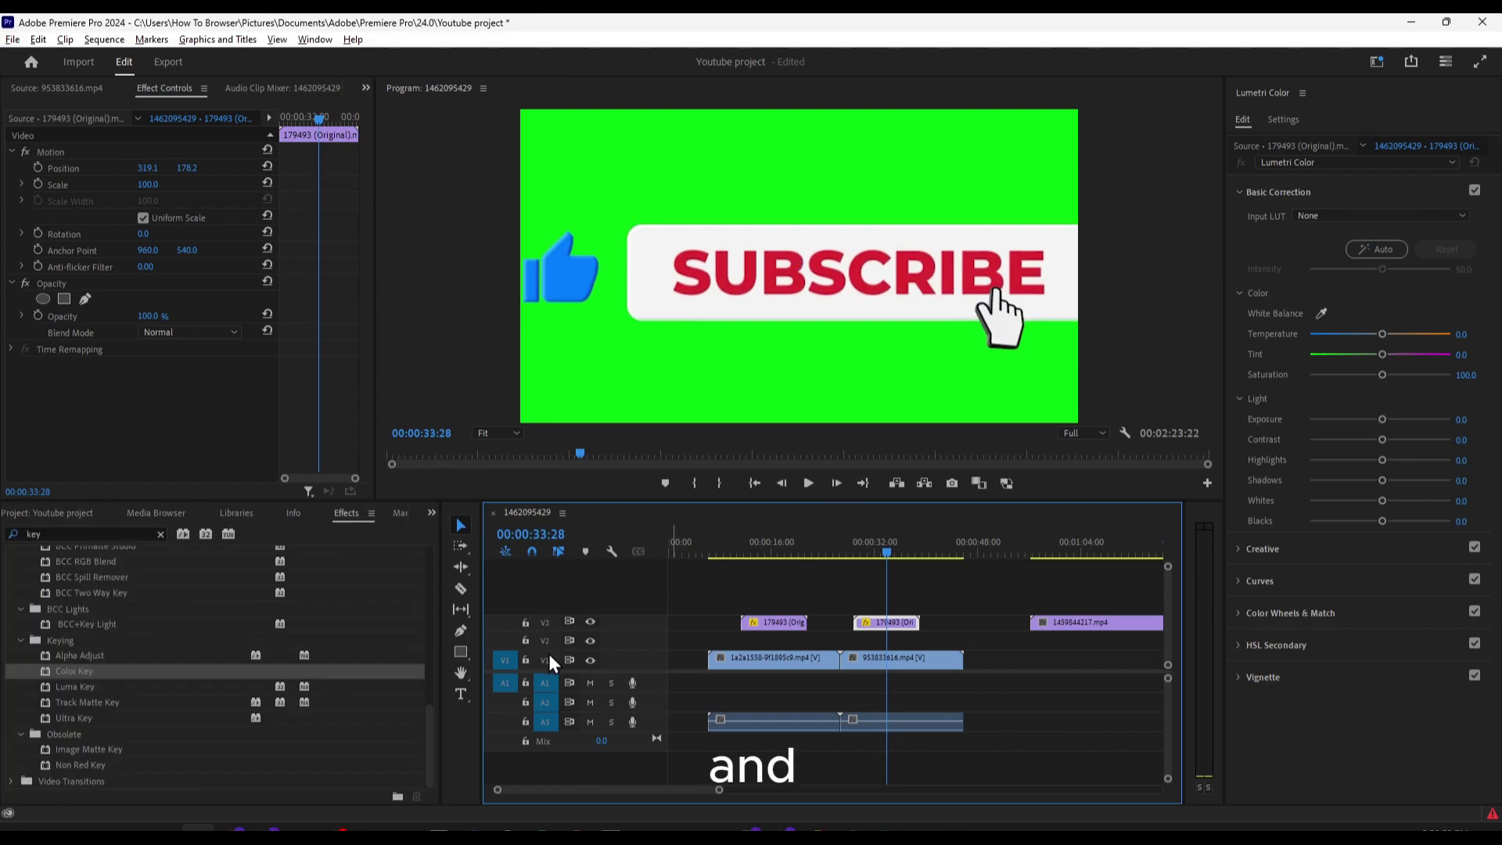
# Enable targeting for video tracks V1, V2 and V3, and set the playhead to 00:00:12:29 over the duplicated clip
pyautogui.click(549, 657)
pyautogui.click(552, 642)
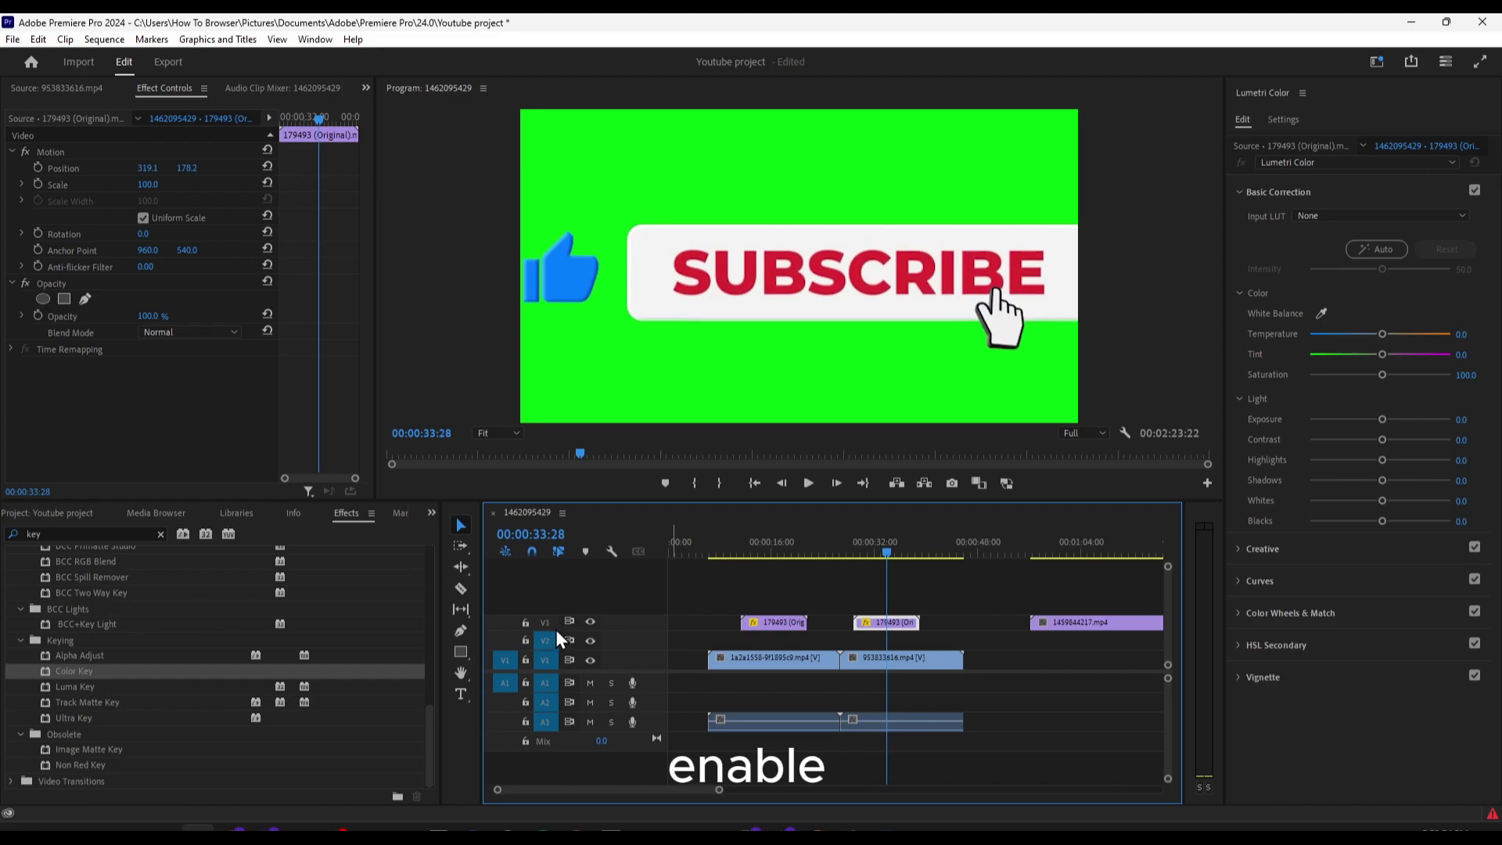
pyautogui.click(554, 624)
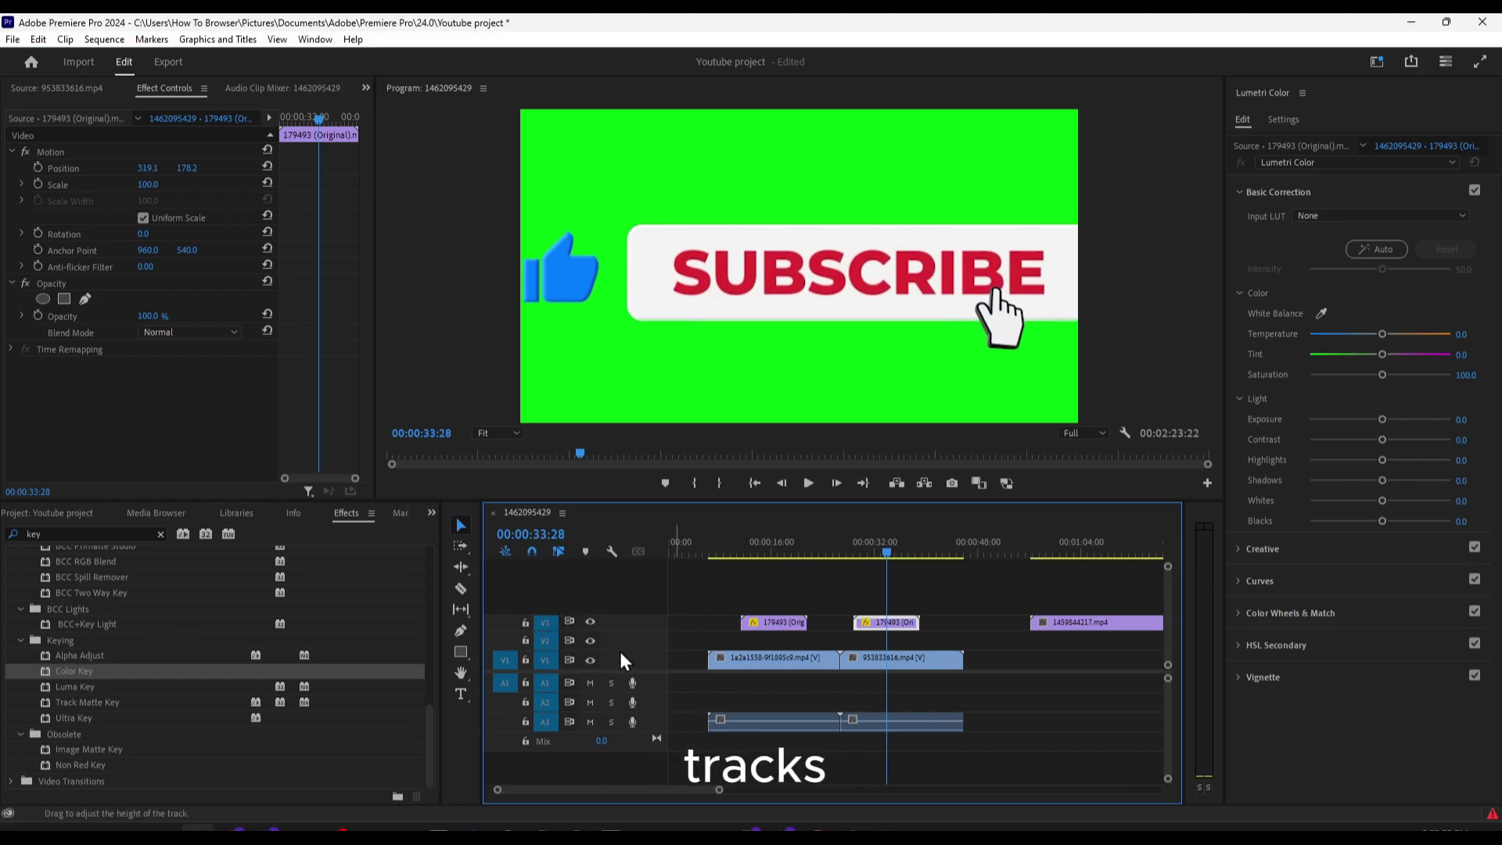
pyautogui.moveTo(886, 550); pyautogui.dragTo(751, 555)
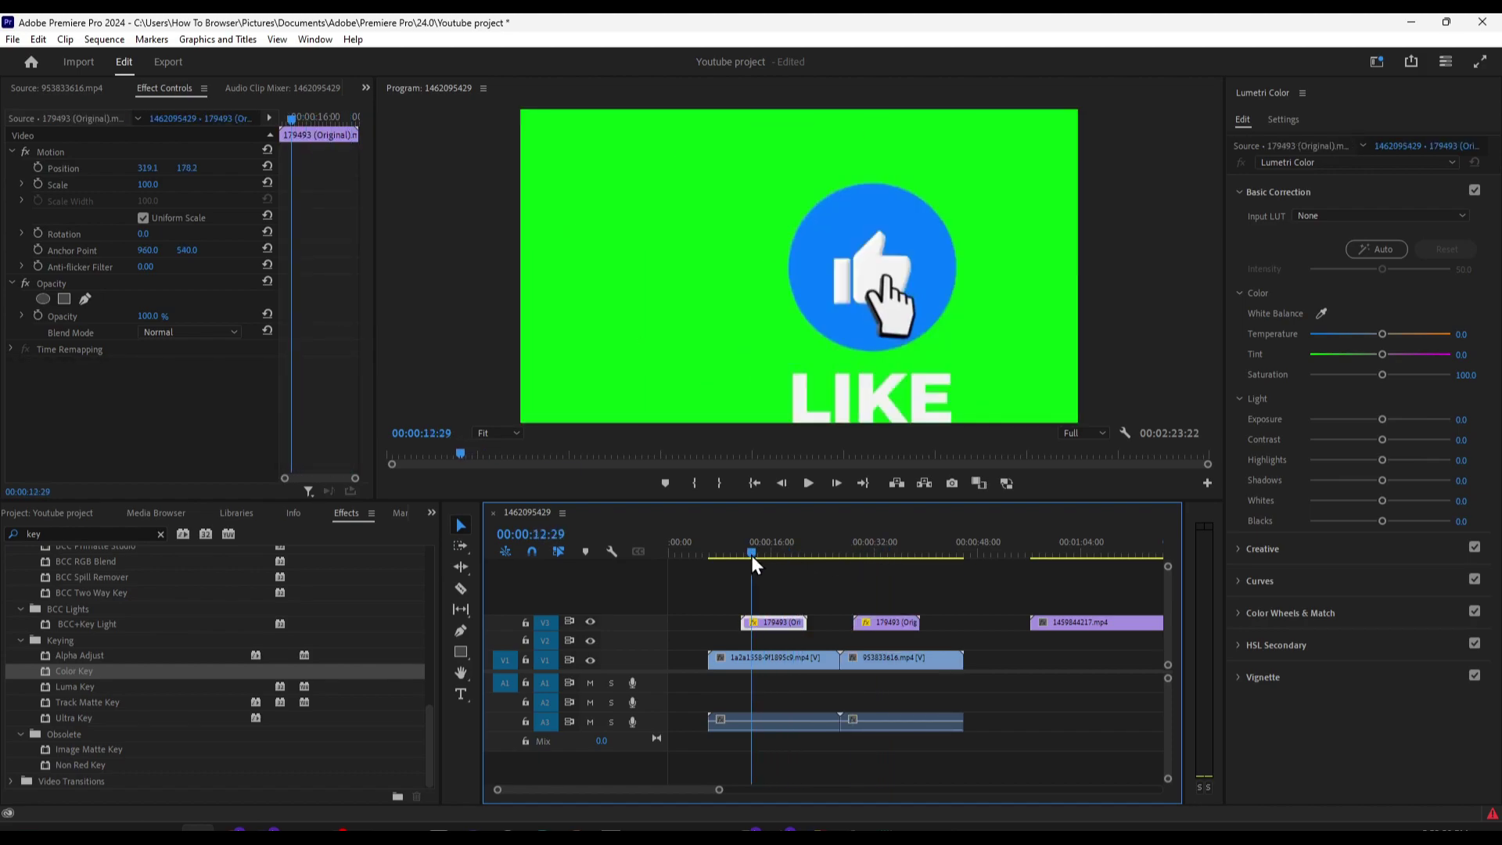
pyautogui.click(627, 636)
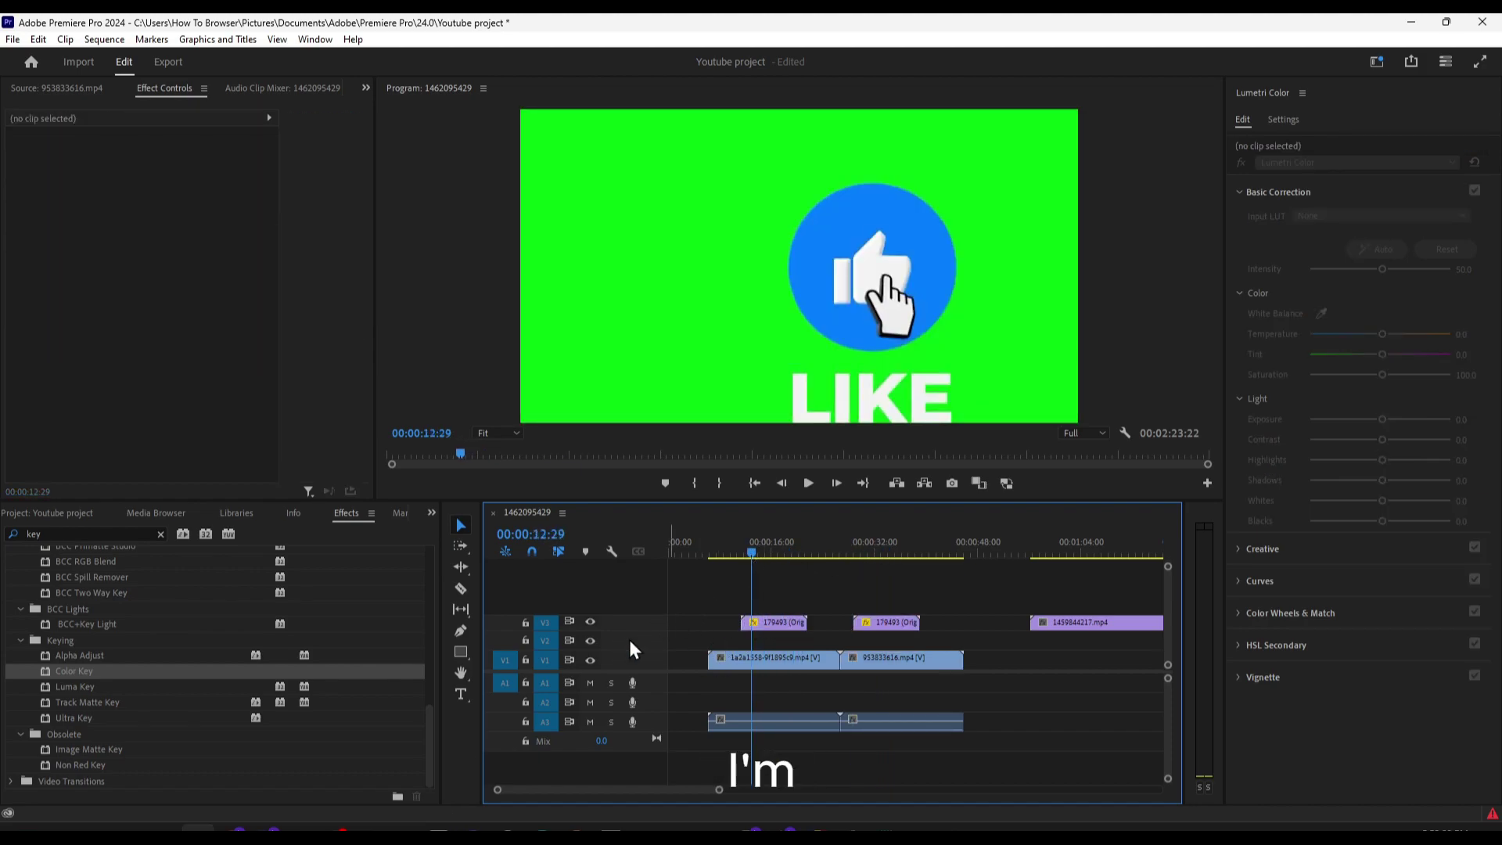
# Turn off targeting for V1 and V3 so that V2 is the only targeted video track
pyautogui.click(546, 638)
pyautogui.click(548, 664)
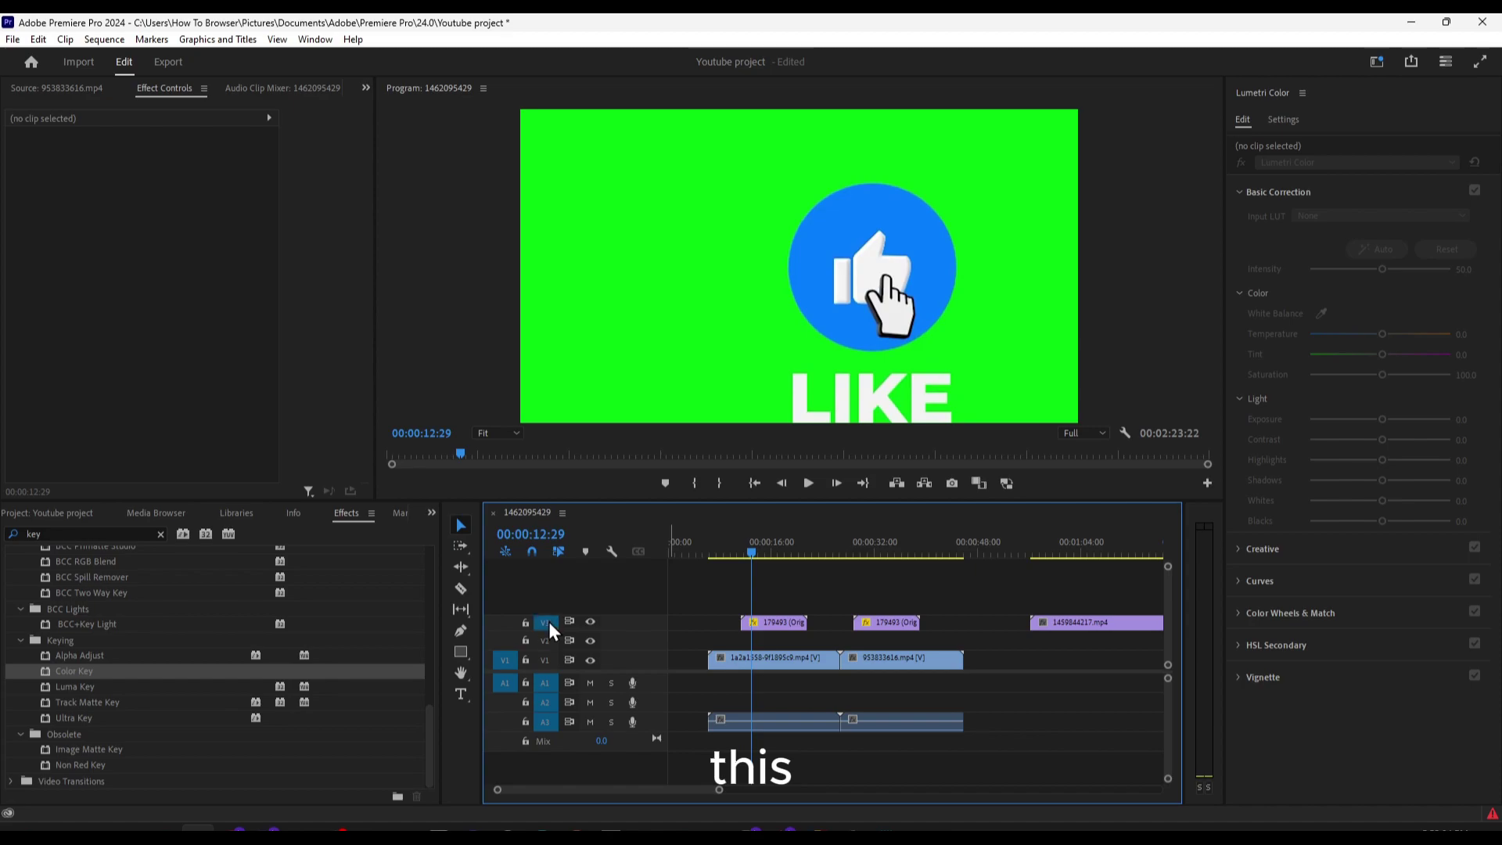
pyautogui.click(547, 641)
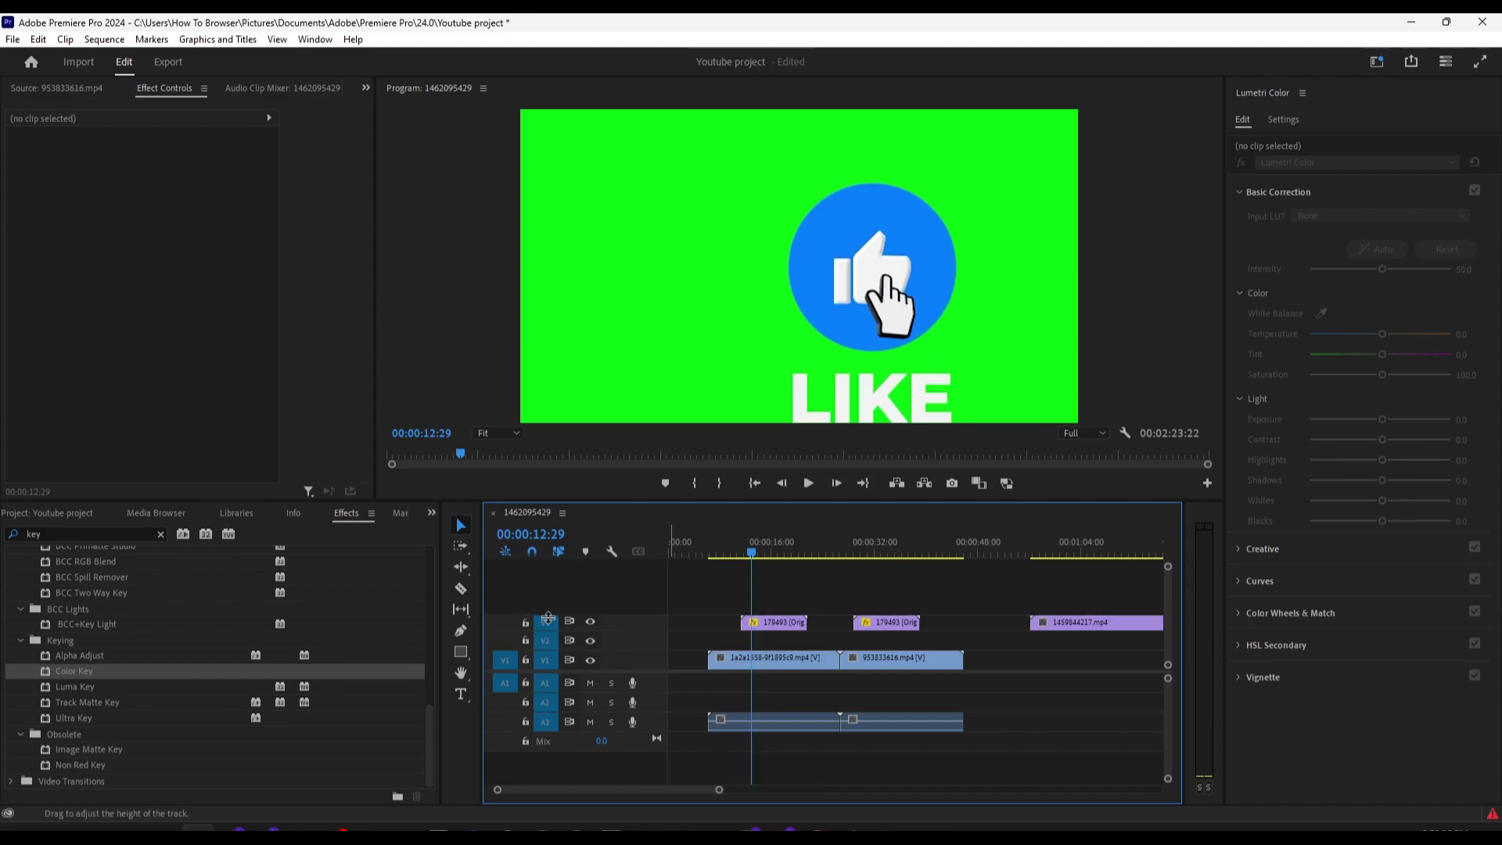
pyautogui.click(546, 624)
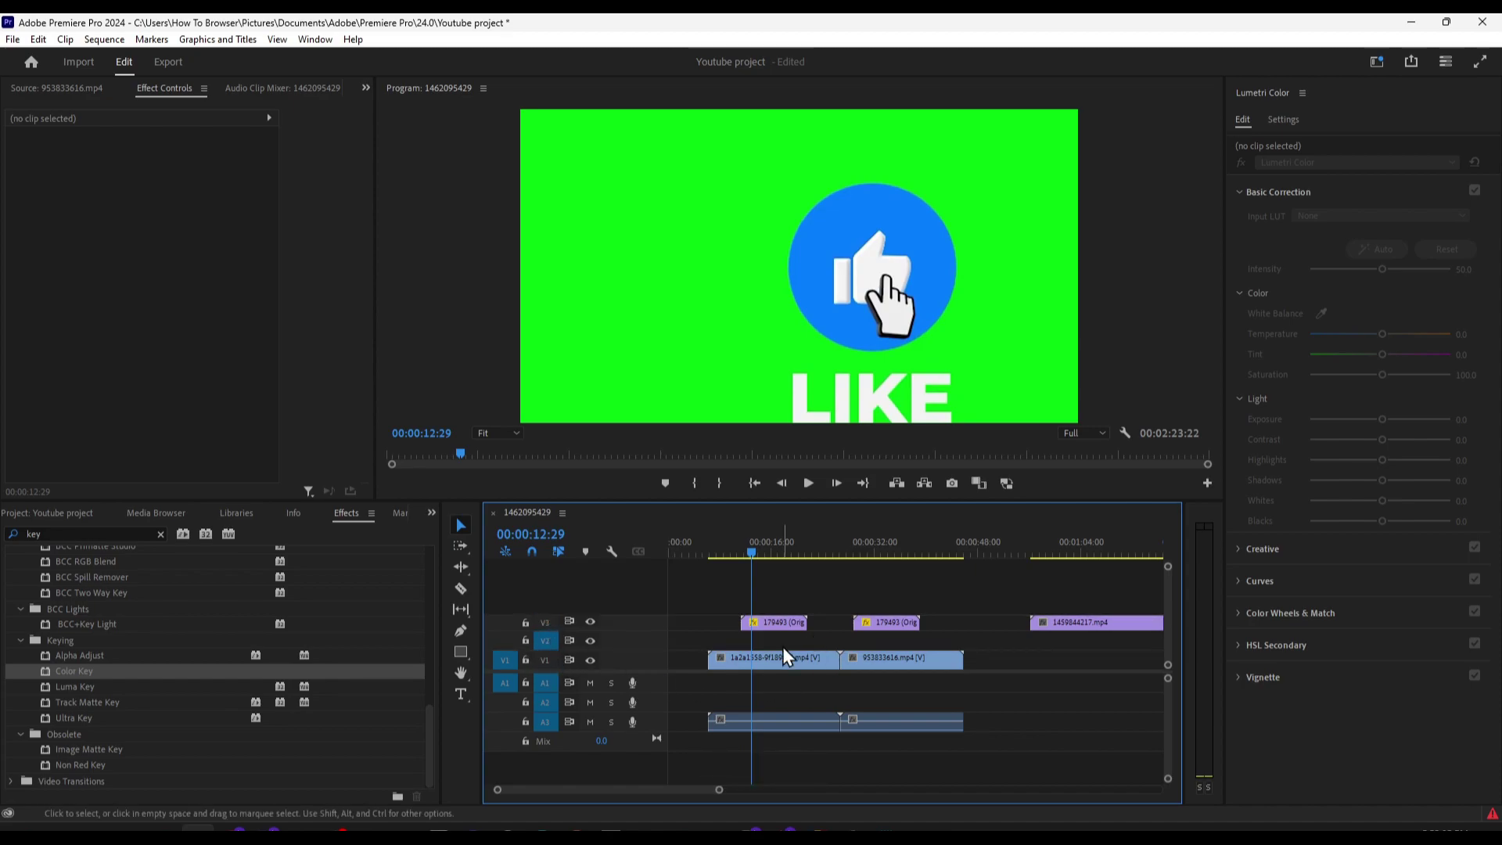
# Copy the 179493 clip above the 1a2a1558 clip and paste-insert it on track V2 at 00:00:12:29
pyautogui.click(758, 621)
pyautogui.hotkey('ctrl', 'v')
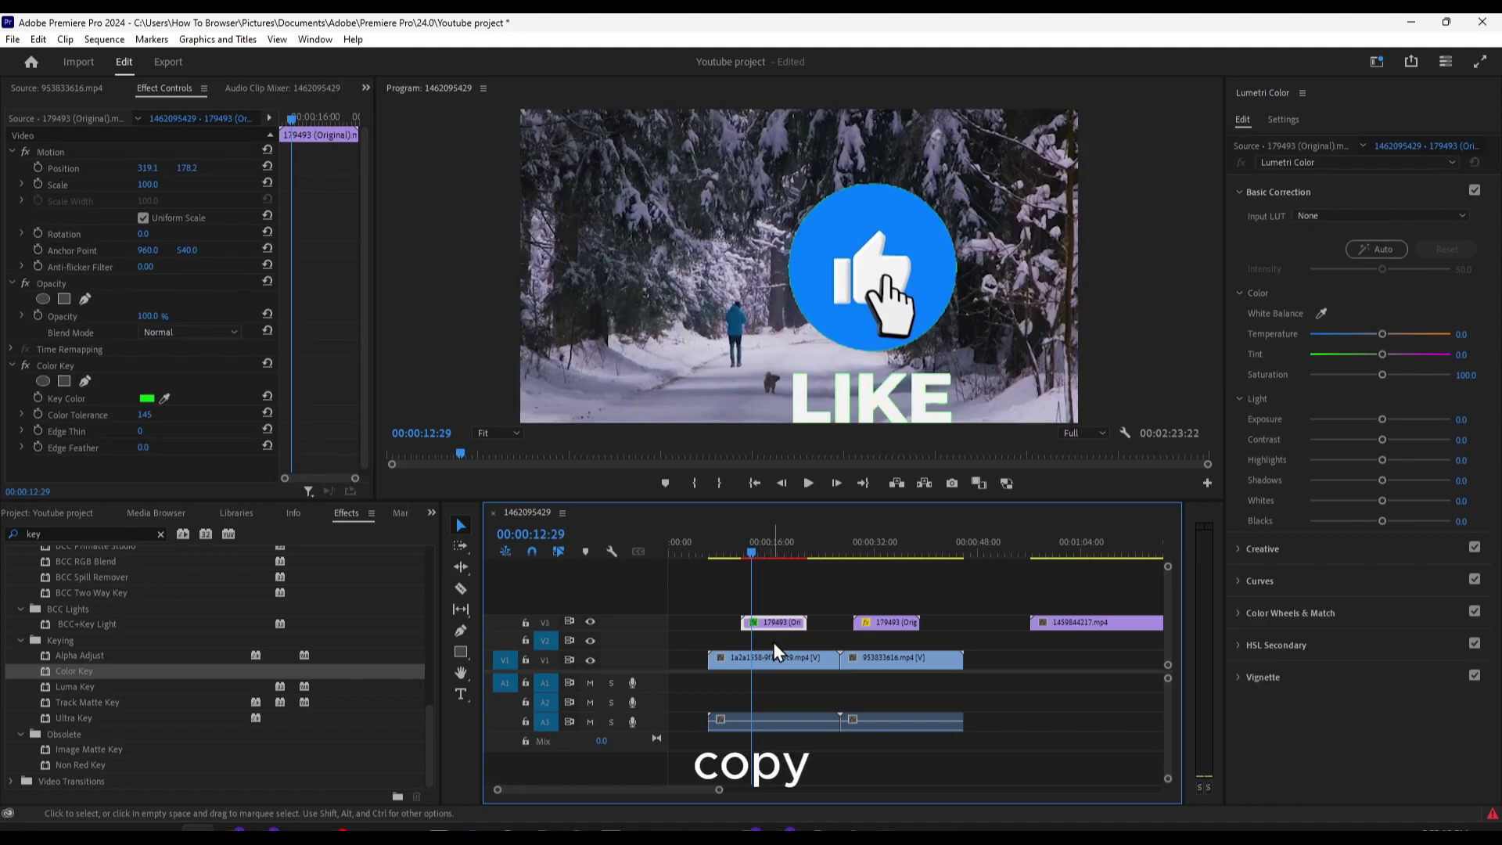
pyautogui.hotkey('ctrl', 'shift', 'v')
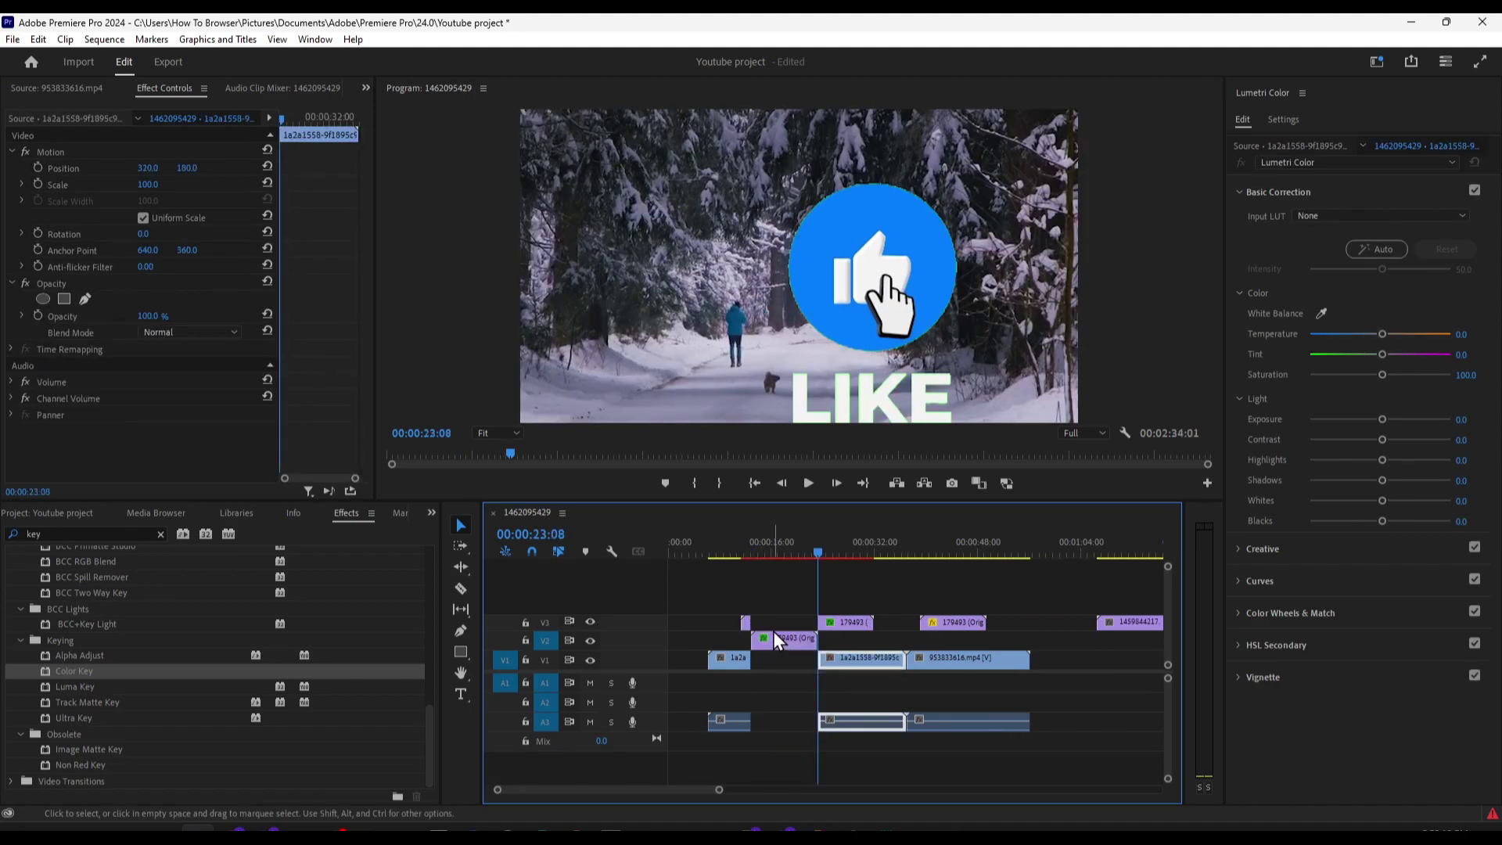
pyautogui.click(778, 636)
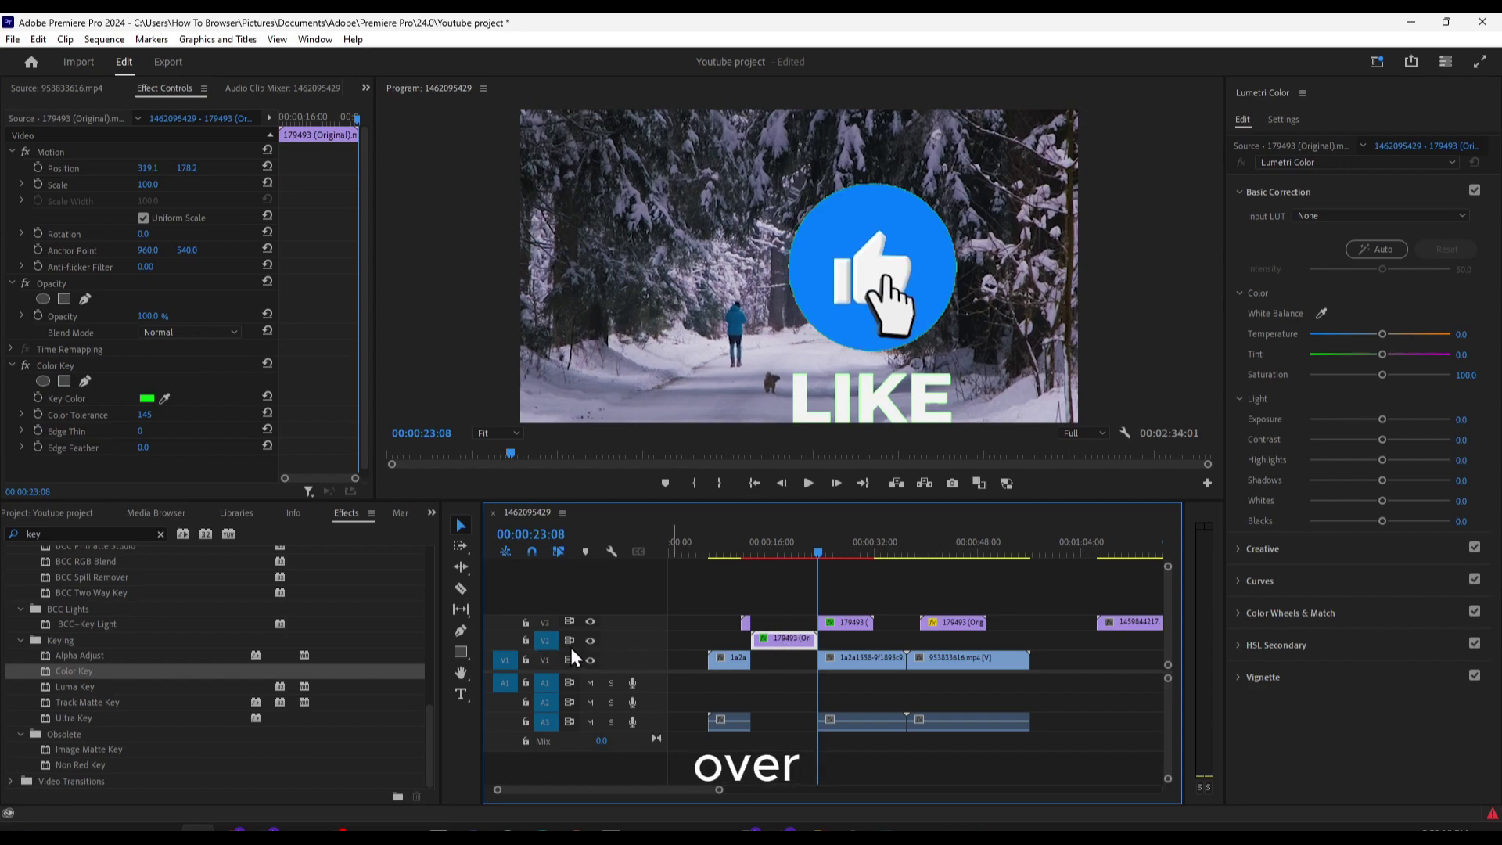
pyautogui.click(721, 647)
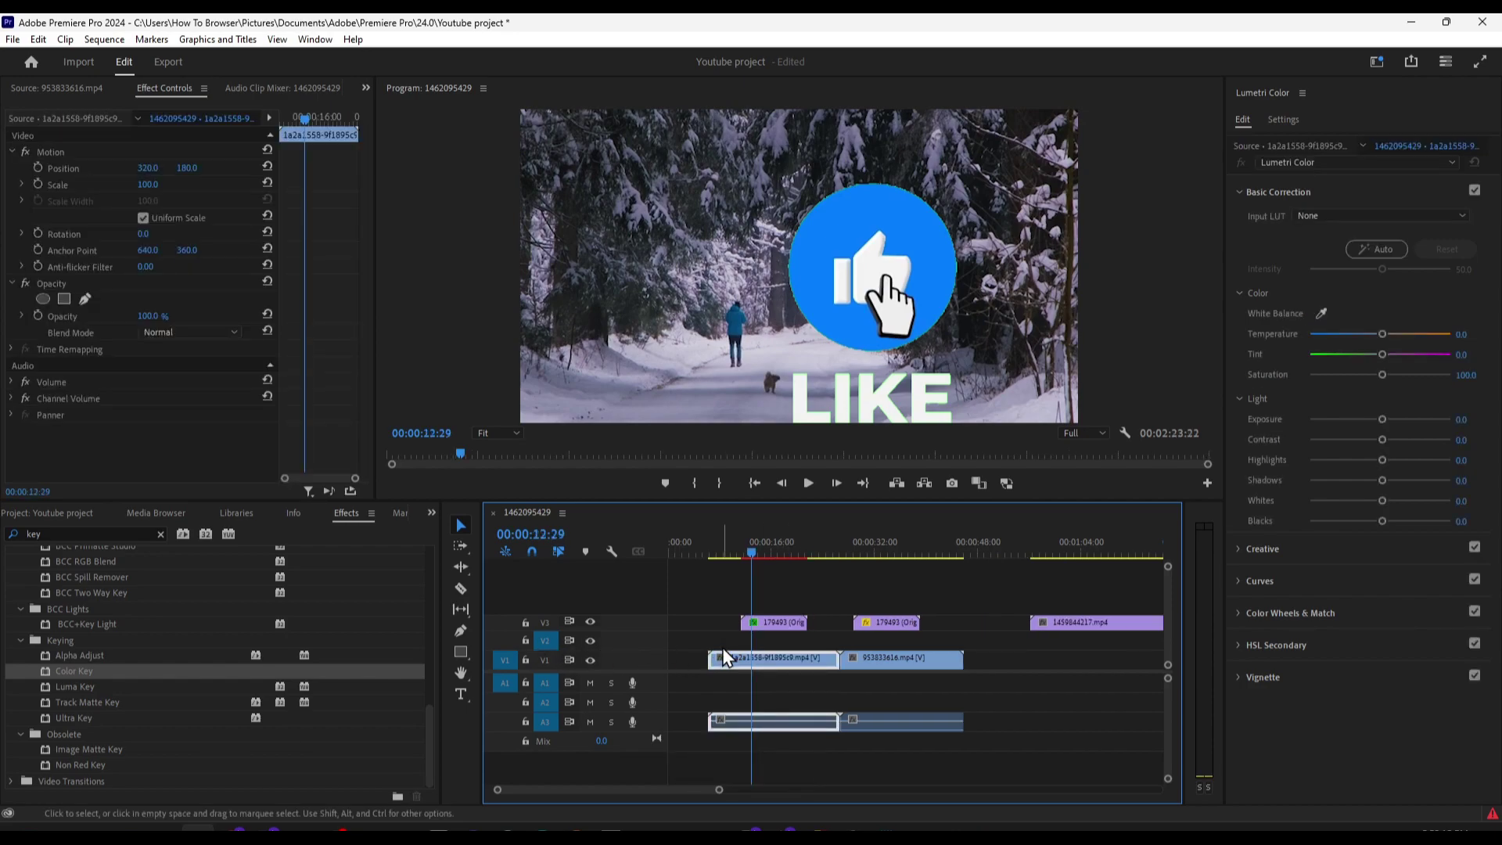
# Undo the paste-insert on V2, and try paste-inserting the 179493 clip ahead of the 1a2a1558 clip instead
pyautogui.click(771, 627)
pyautogui.click(711, 632)
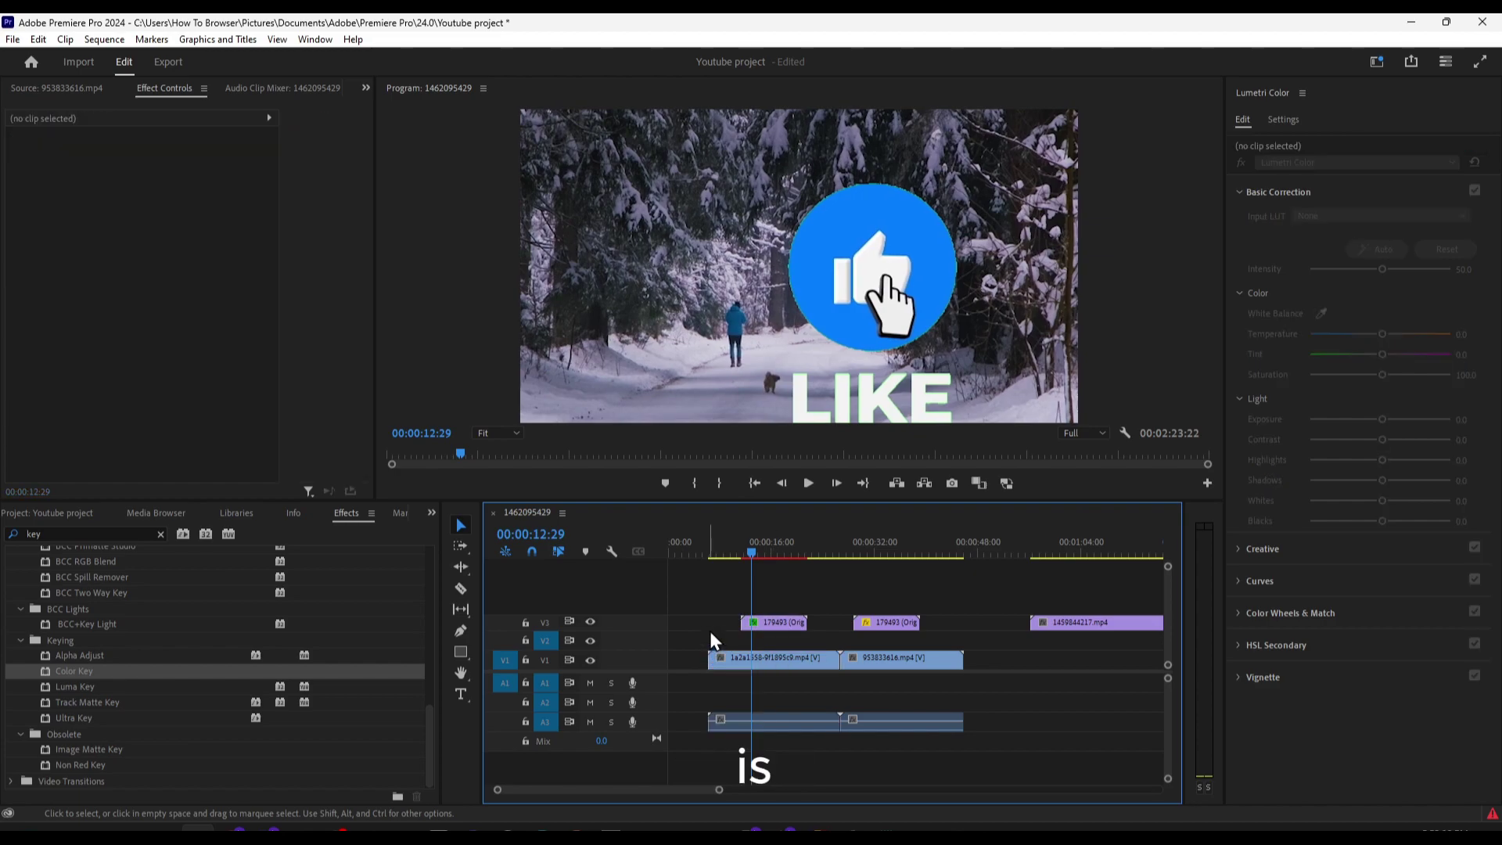
pyautogui.click(701, 555)
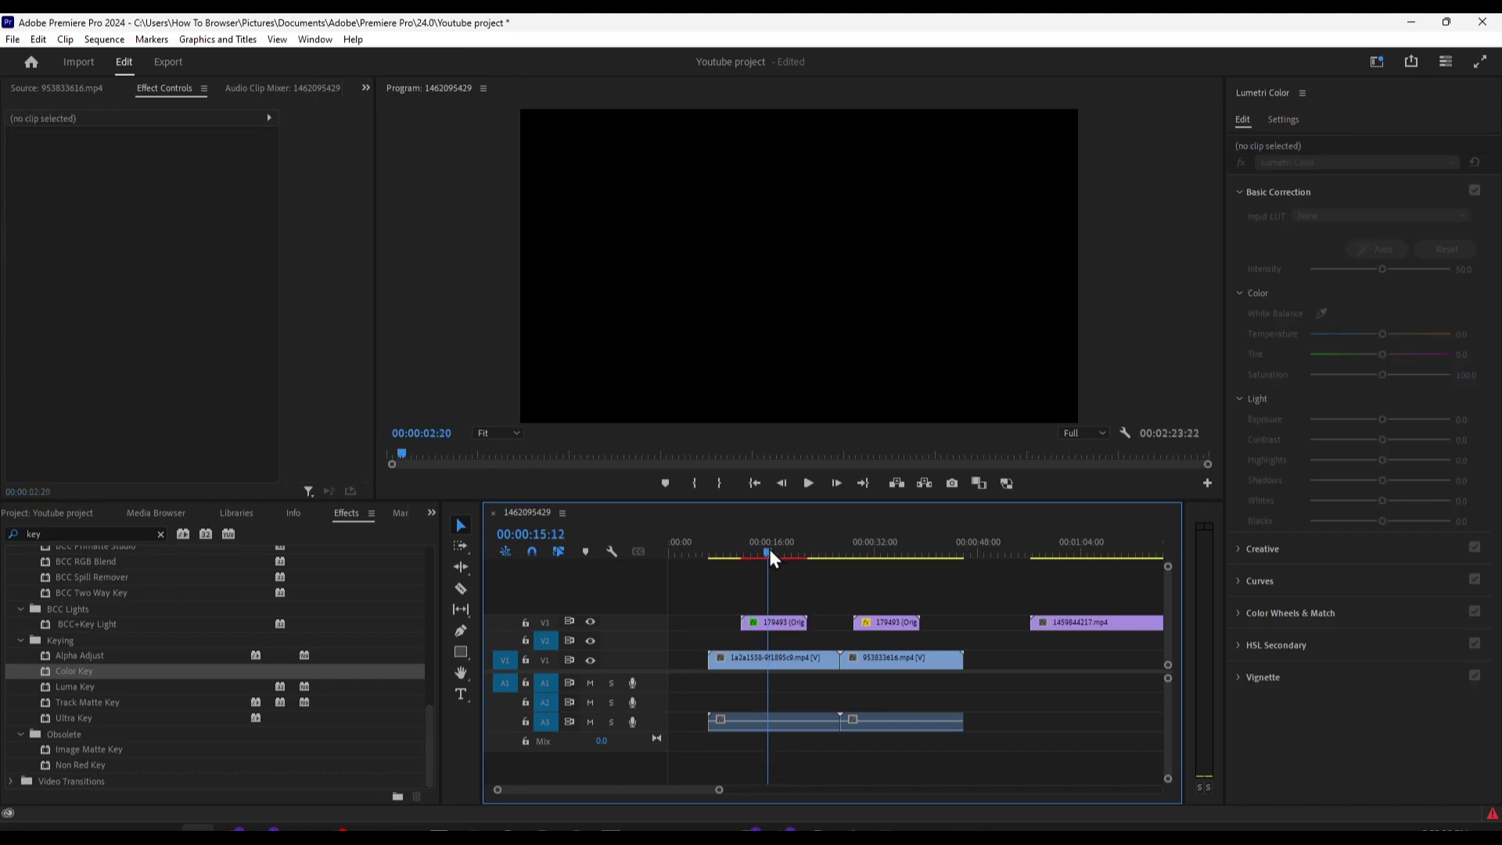
# Find the Color Key effect by searching for key and apply it to the 179493 clip above the 953833616 clip
pyautogui.click(893, 557)
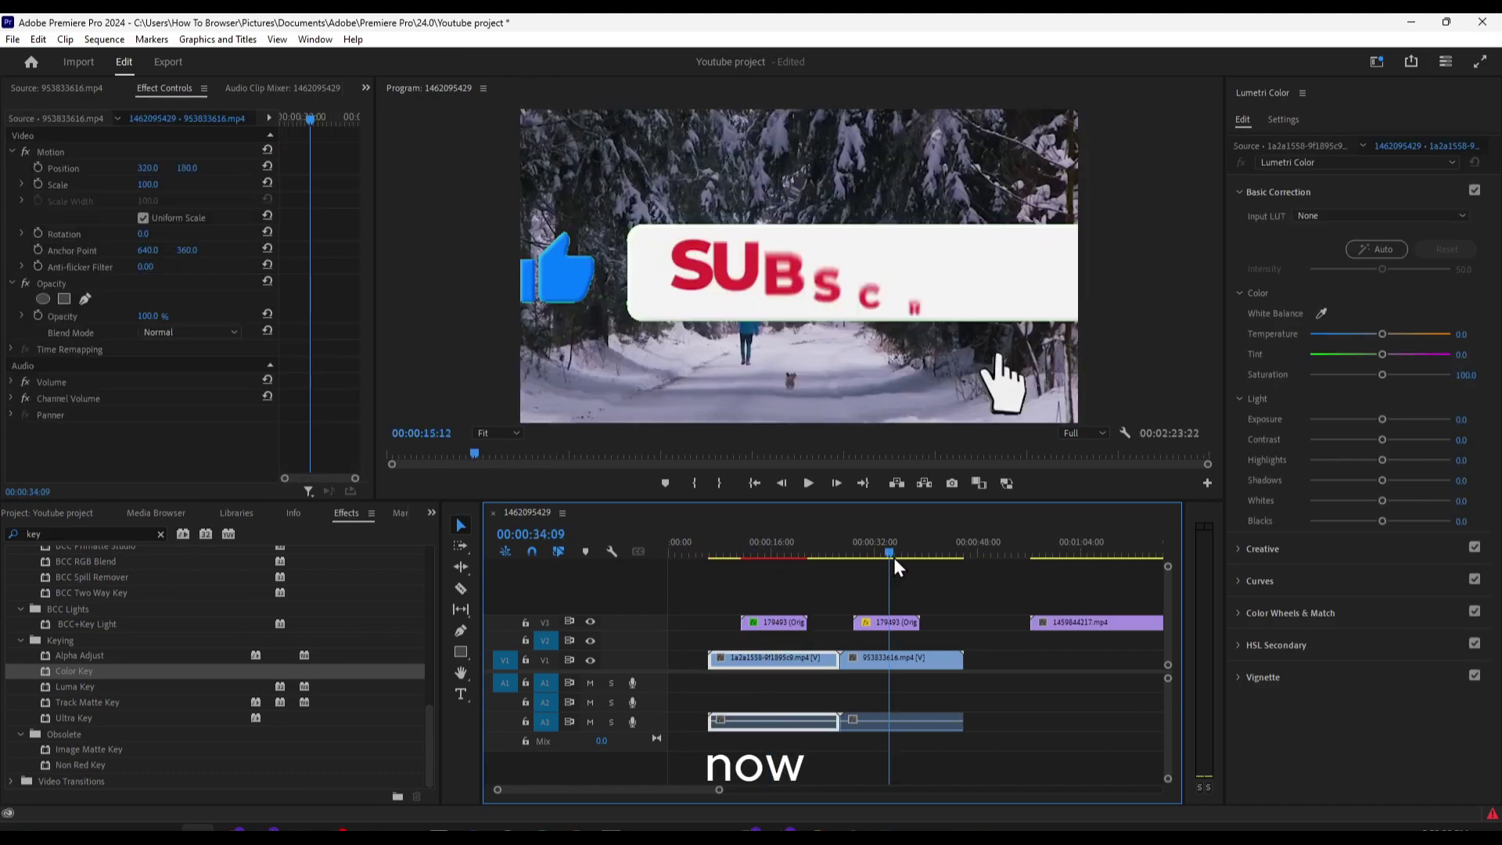
pyautogui.click(108, 535)
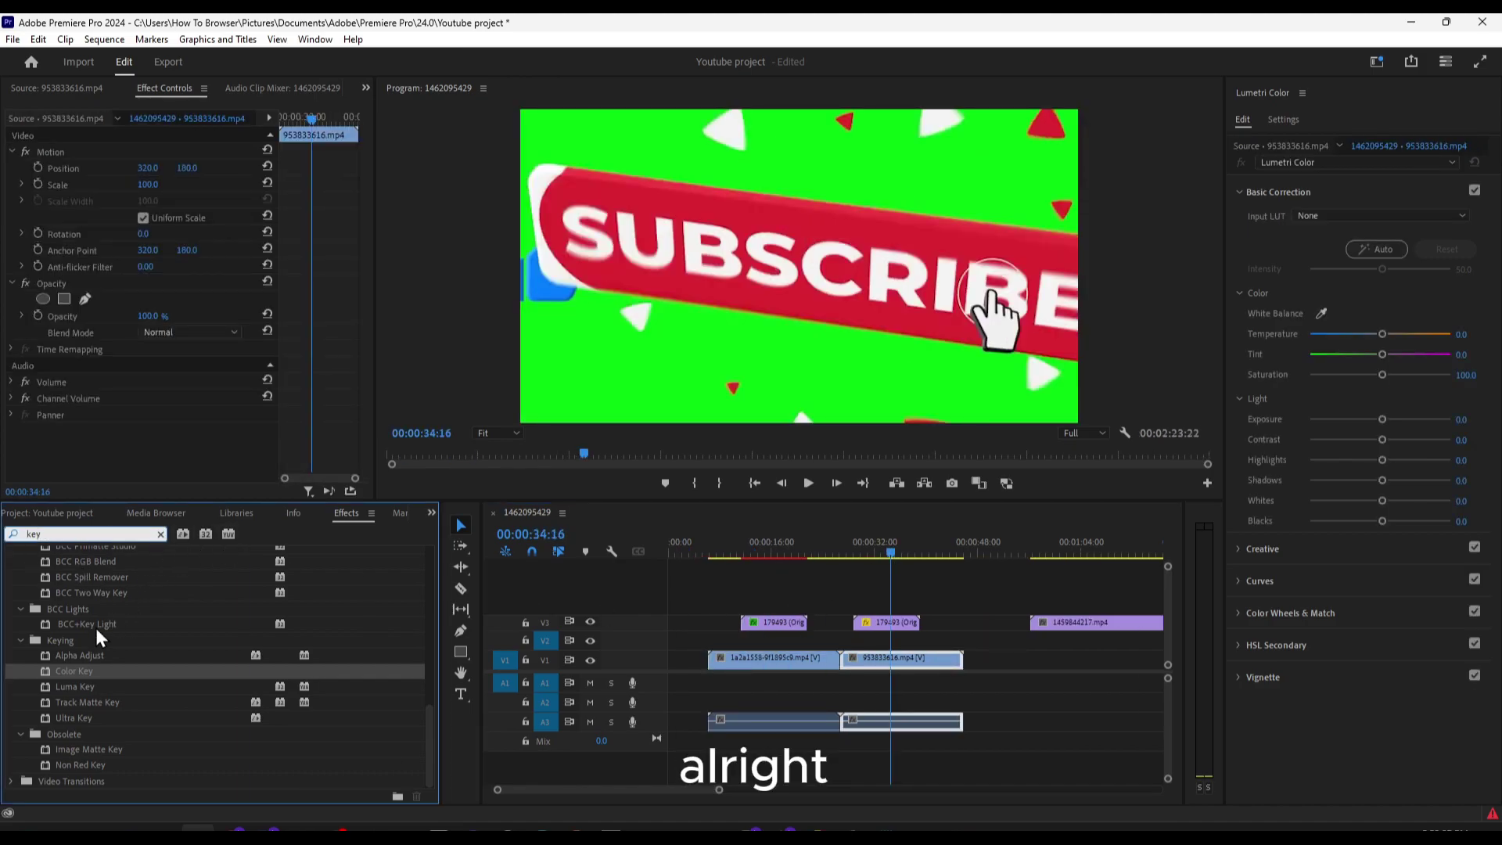
pyautogui.write('key')
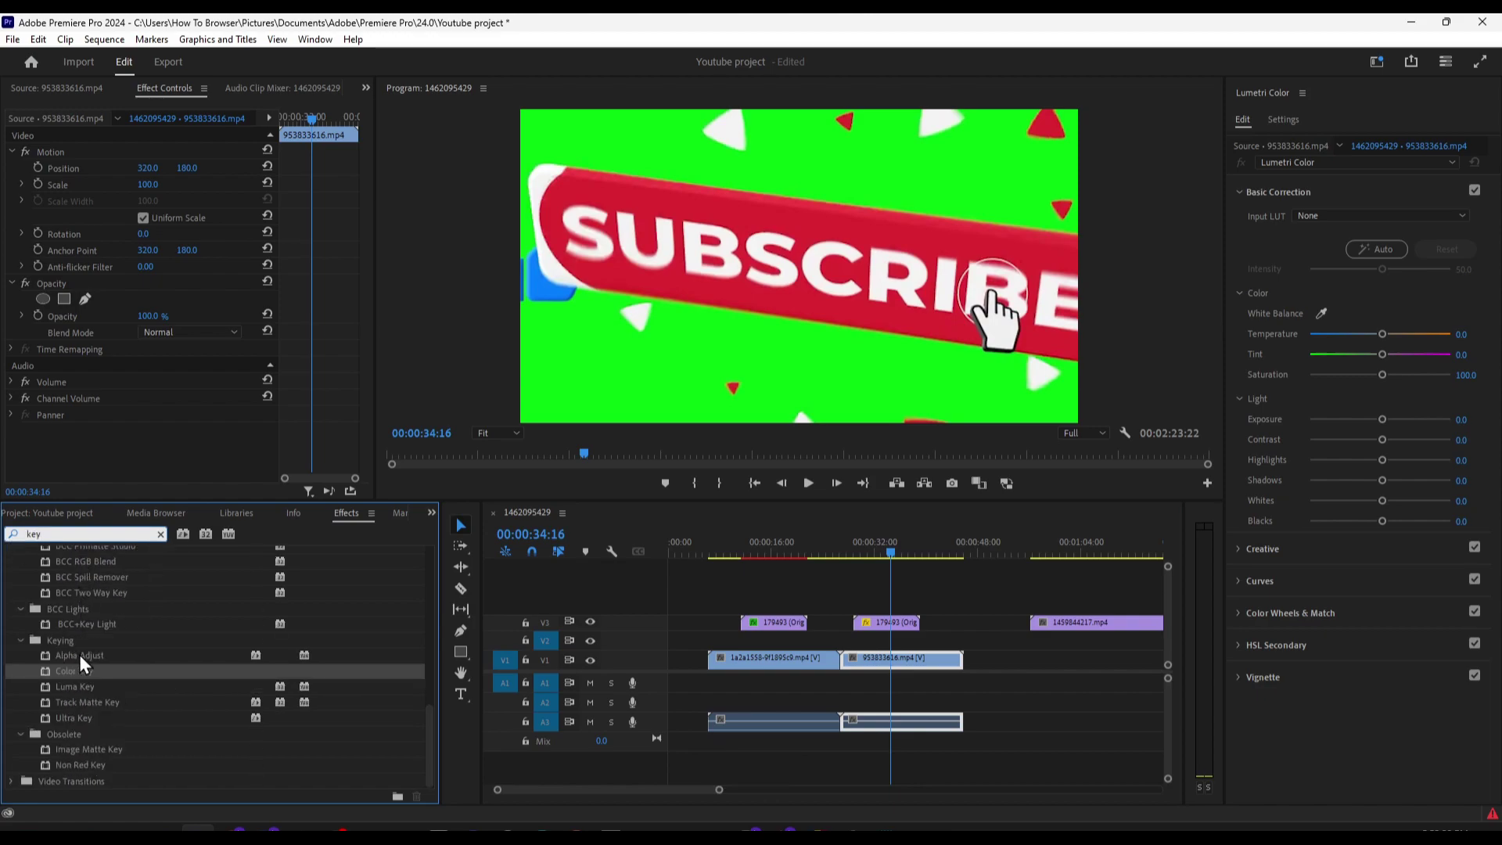
pyautogui.moveTo(81, 663); pyautogui.dragTo(883, 638)
# Apply Scale to Frame Size to the 179493 clip above the 953833616 clip
pyautogui.rightClick(882, 633)
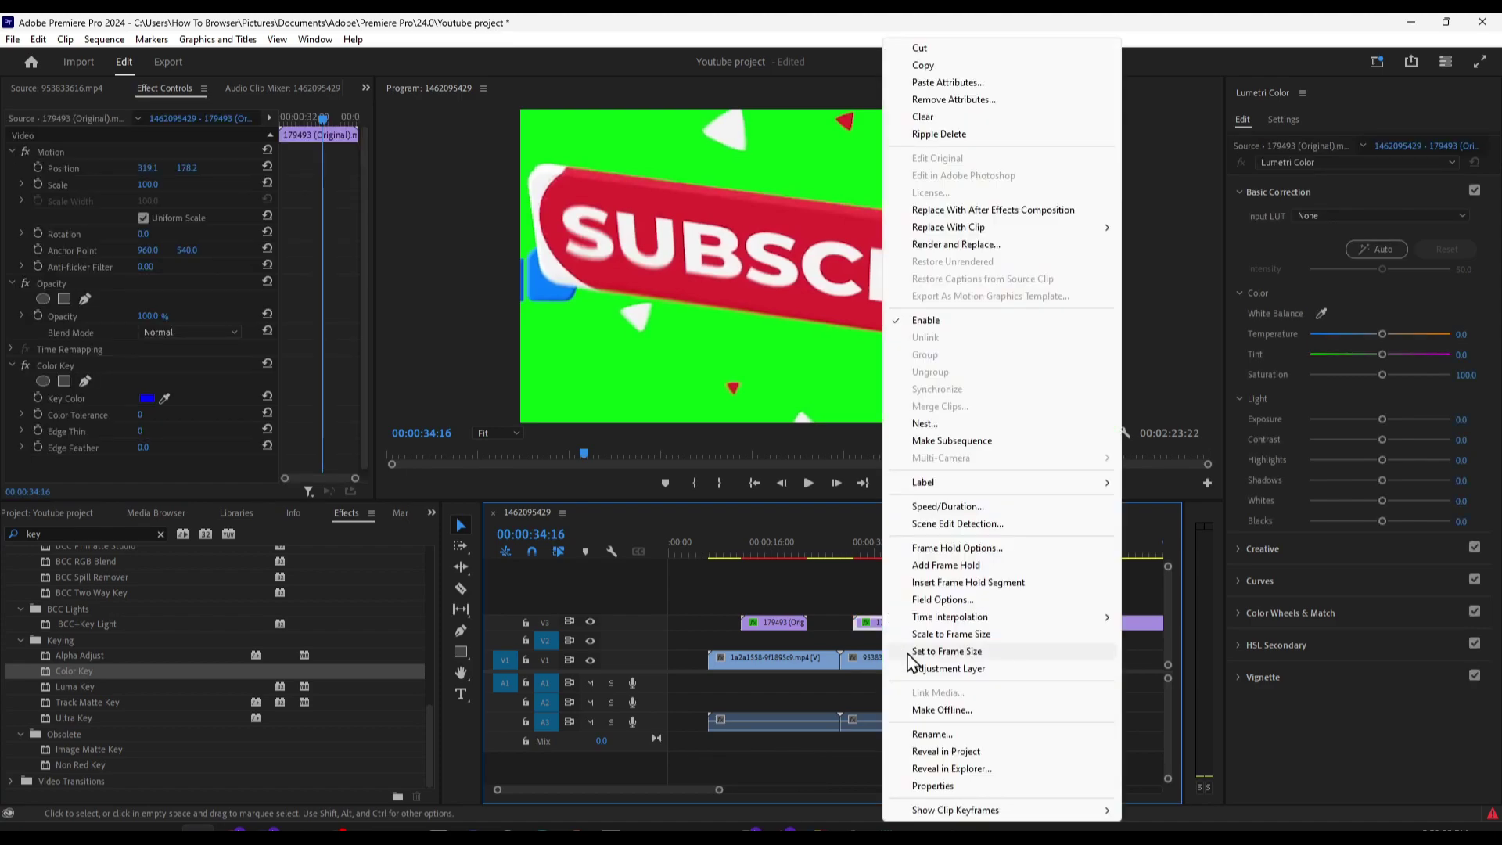
pyautogui.click(911, 653)
pyautogui.rightClick(909, 633)
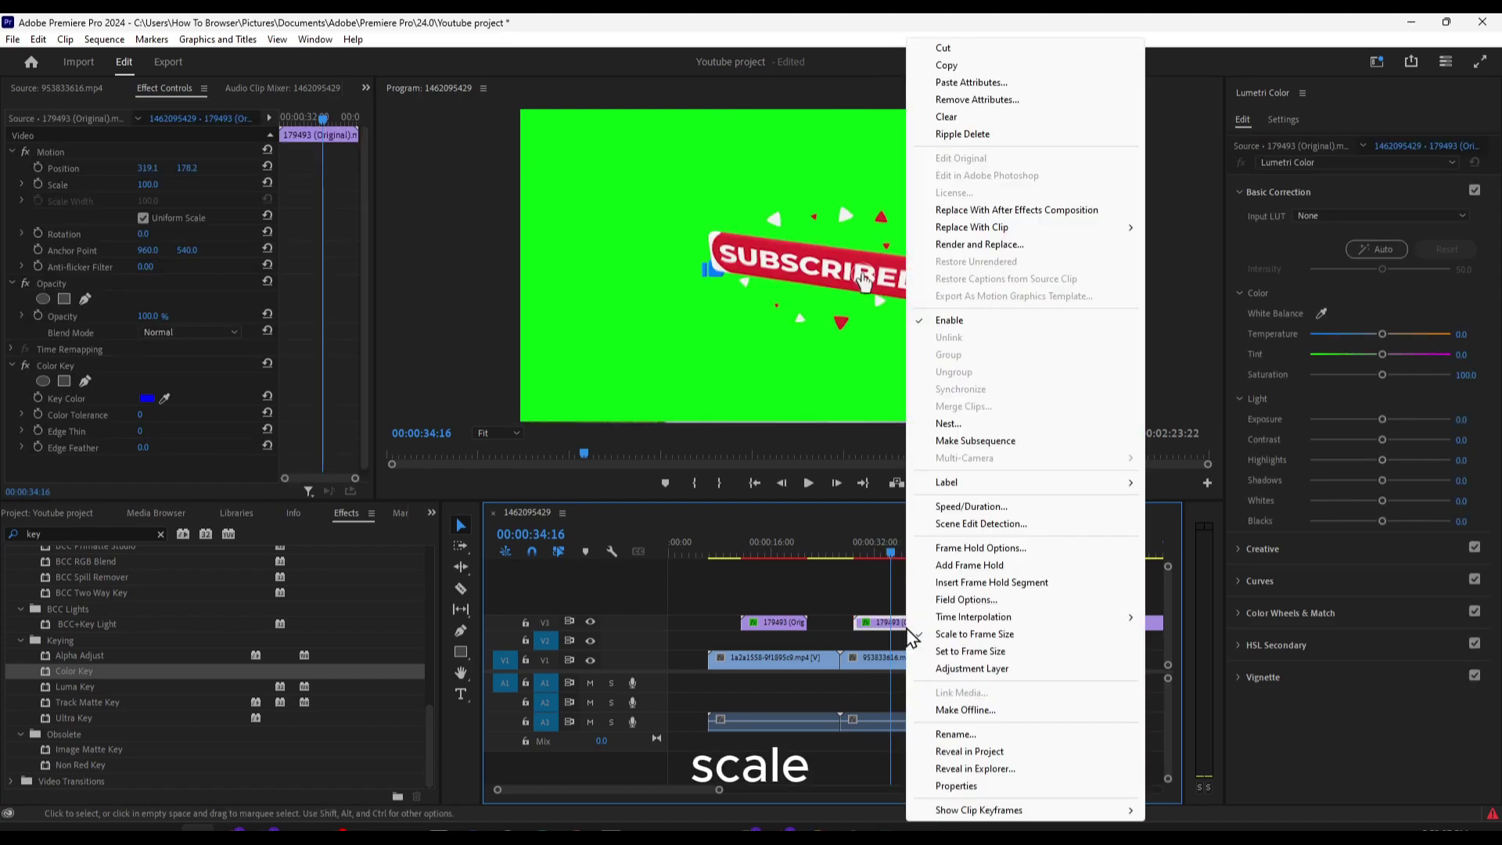
pyautogui.click(863, 625)
# Sample the green background as the clip's key color and raise the Color Tolerance to 255
pyautogui.click(157, 401)
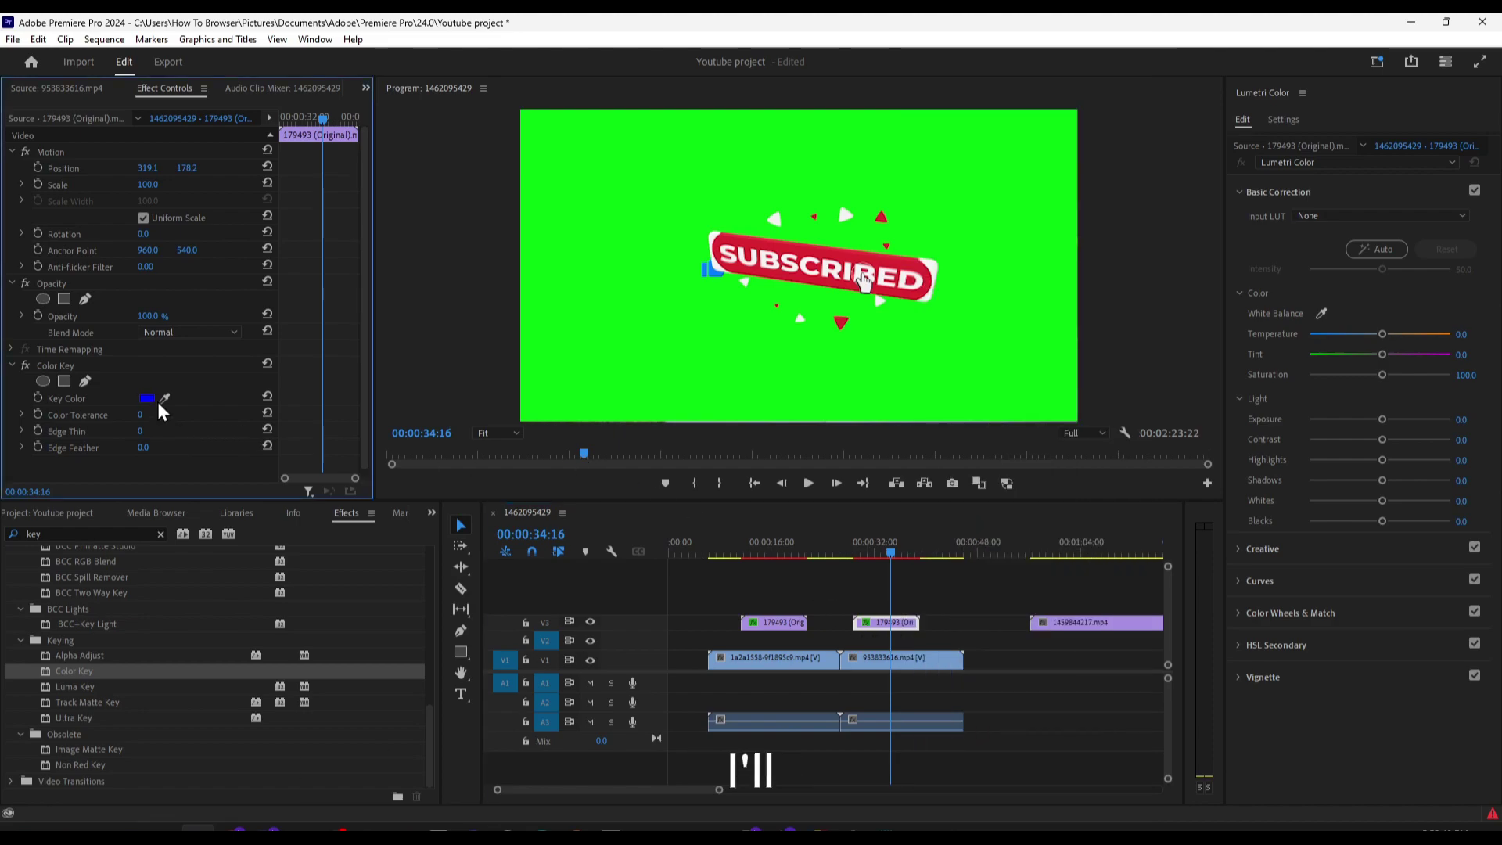
pyautogui.click(164, 398)
pyautogui.click(548, 297)
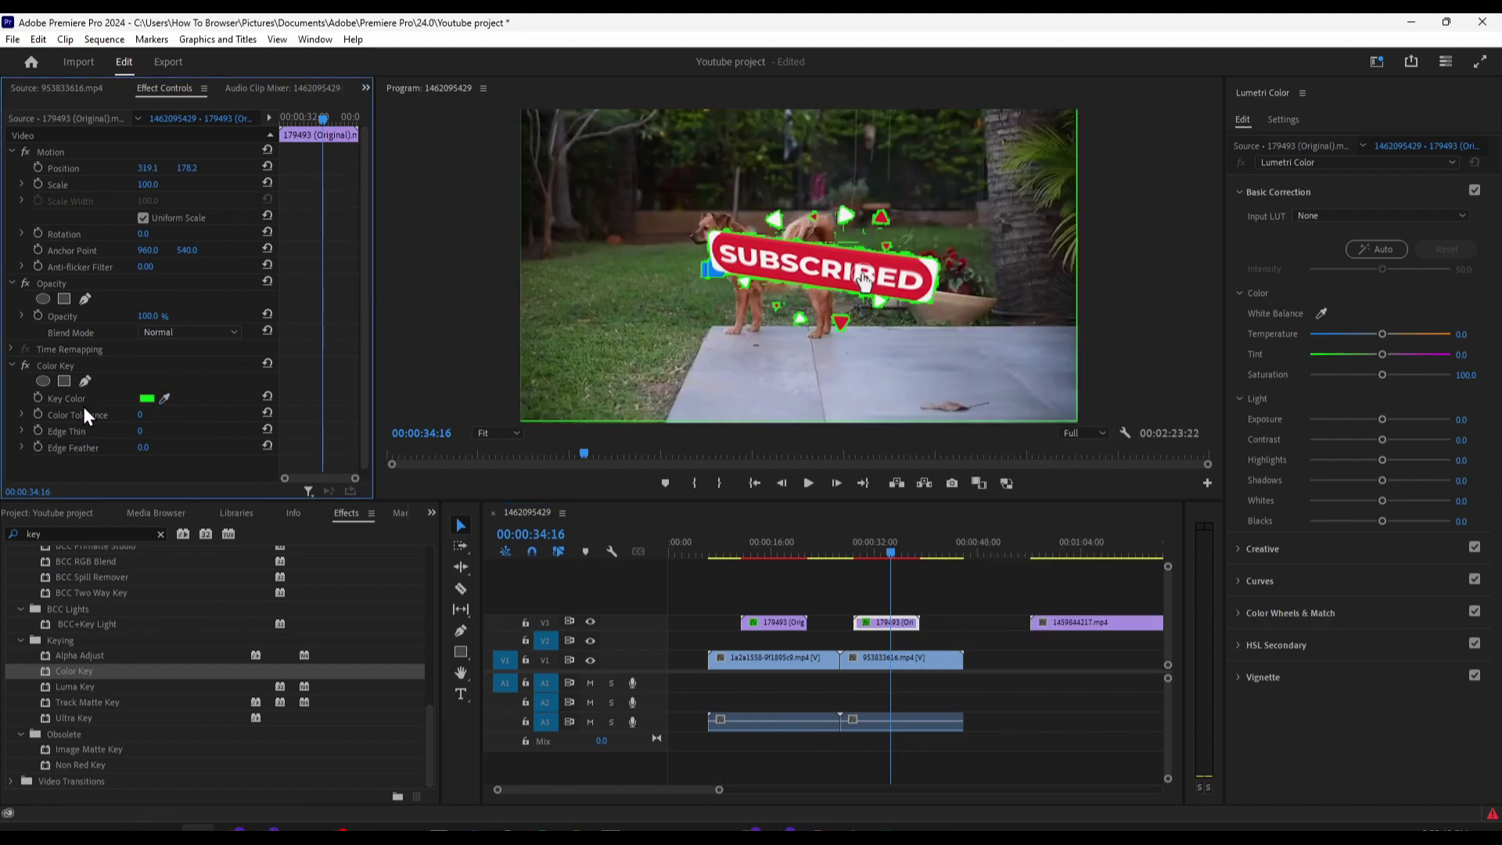
pyautogui.moveTo(147, 416); pyautogui.dragTo(167, 416)
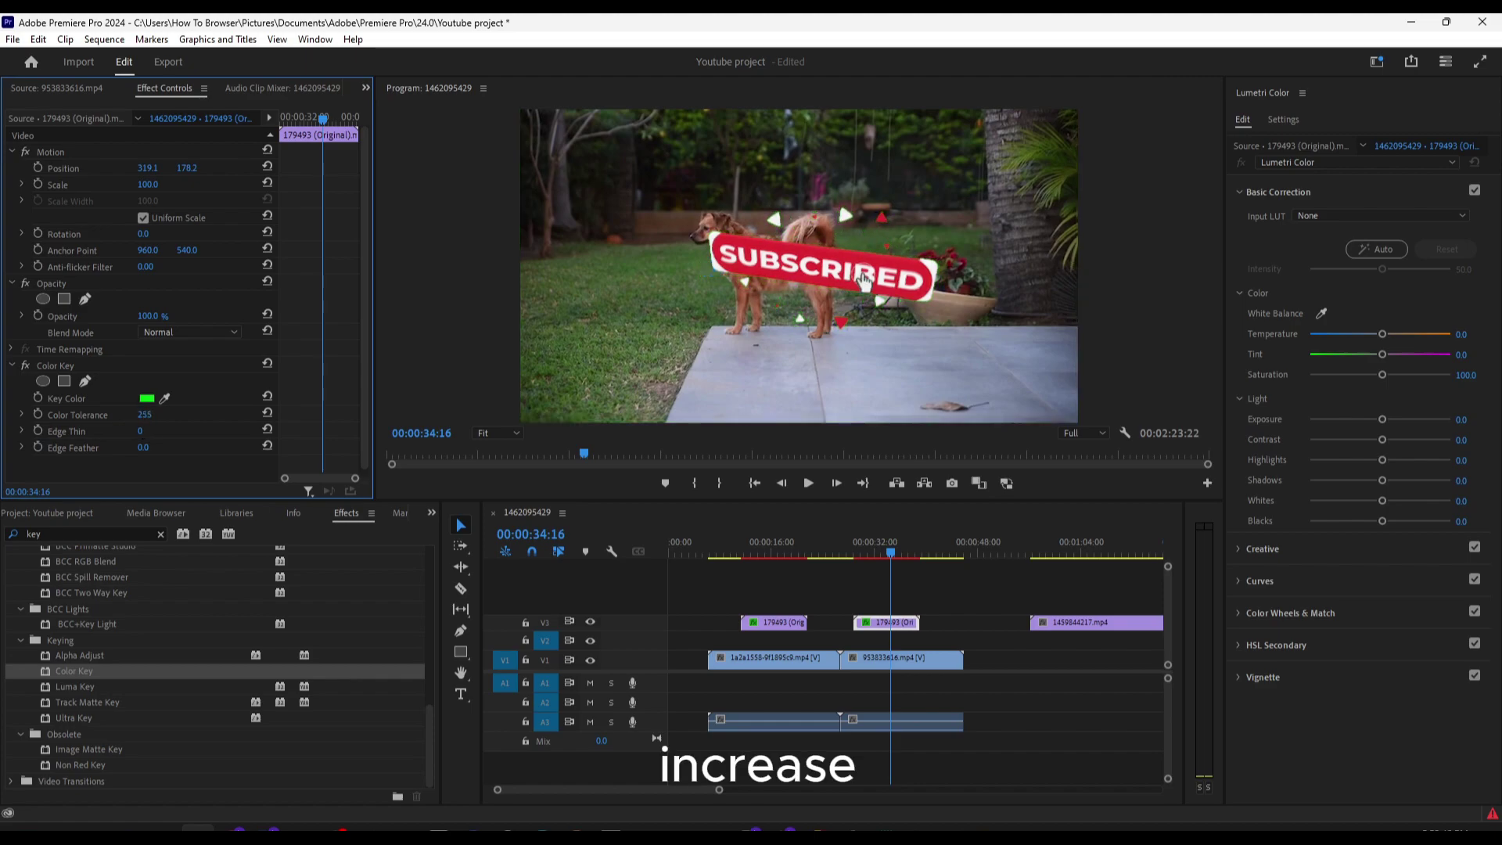
# Check the keyed clip around 00:00:33:28 and set its Color Tolerance to 222
pyautogui.click(868, 552)
pyautogui.moveTo(865, 551); pyautogui.dragTo(886, 550)
pyautogui.moveTo(144, 414); pyautogui.dragTo(155, 415)
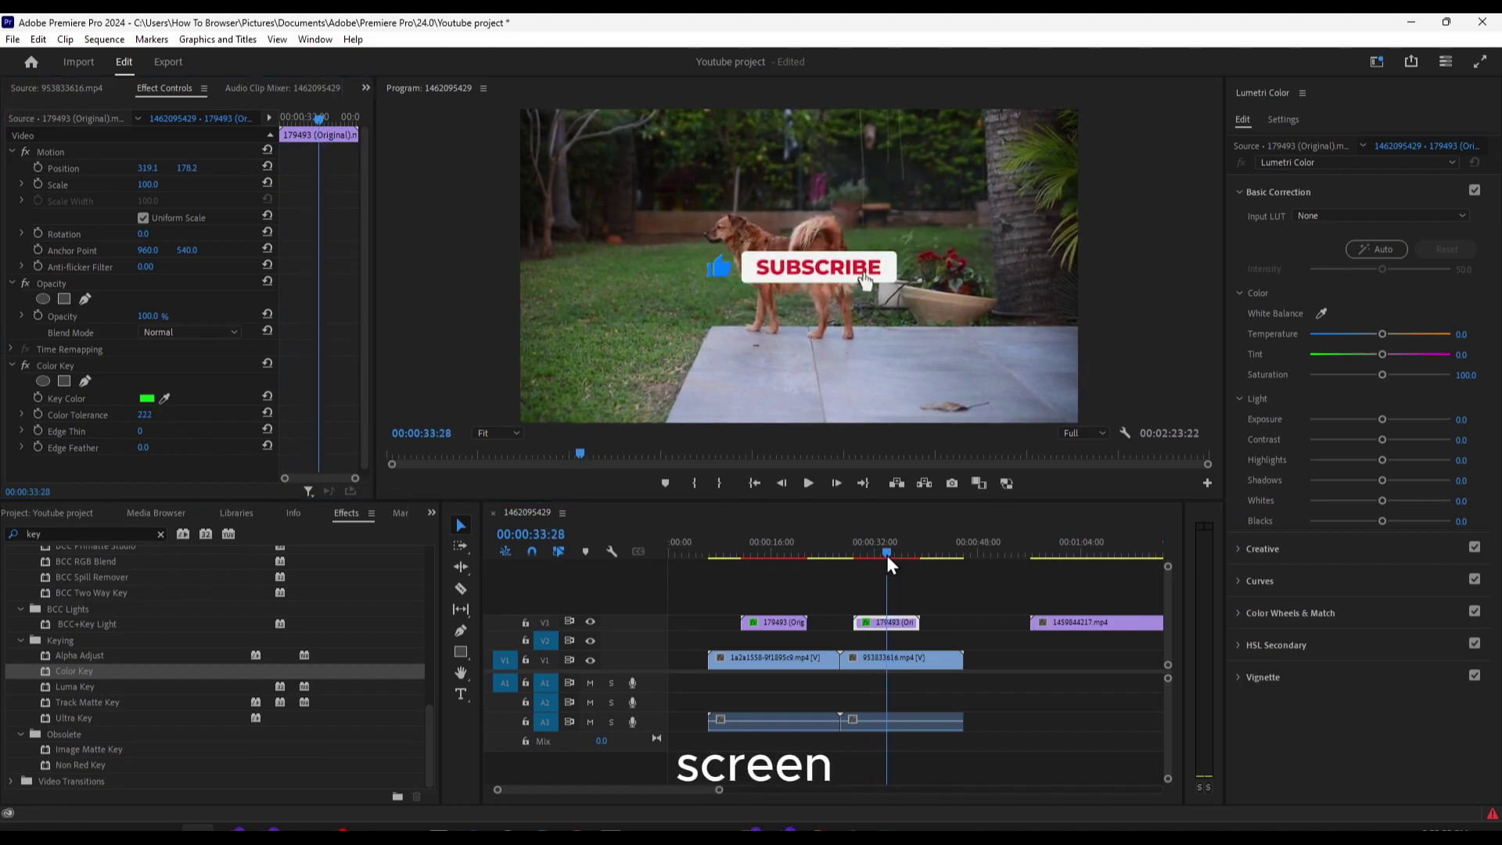
# At 00:00:37:06, move the Subscribed graphic to the frame's lower left at position 177.3, 328.1
pyautogui.moveTo(885, 555); pyautogui.dragTo(907, 554)
pyautogui.click(892, 622)
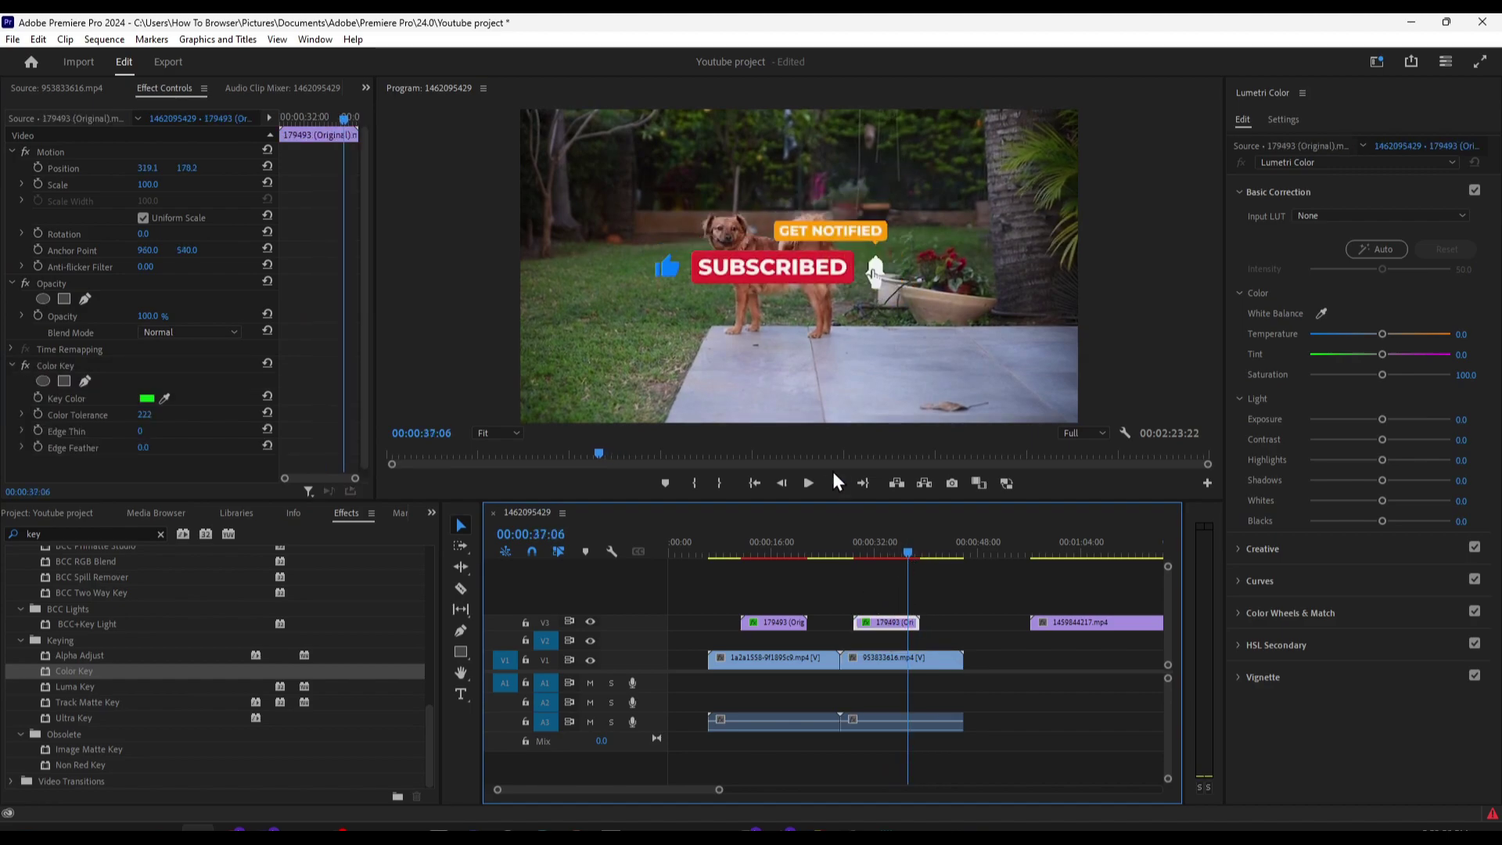
pyautogui.doubleClick(749, 279)
pyautogui.moveTo(743, 275); pyautogui.dragTo(620, 406)
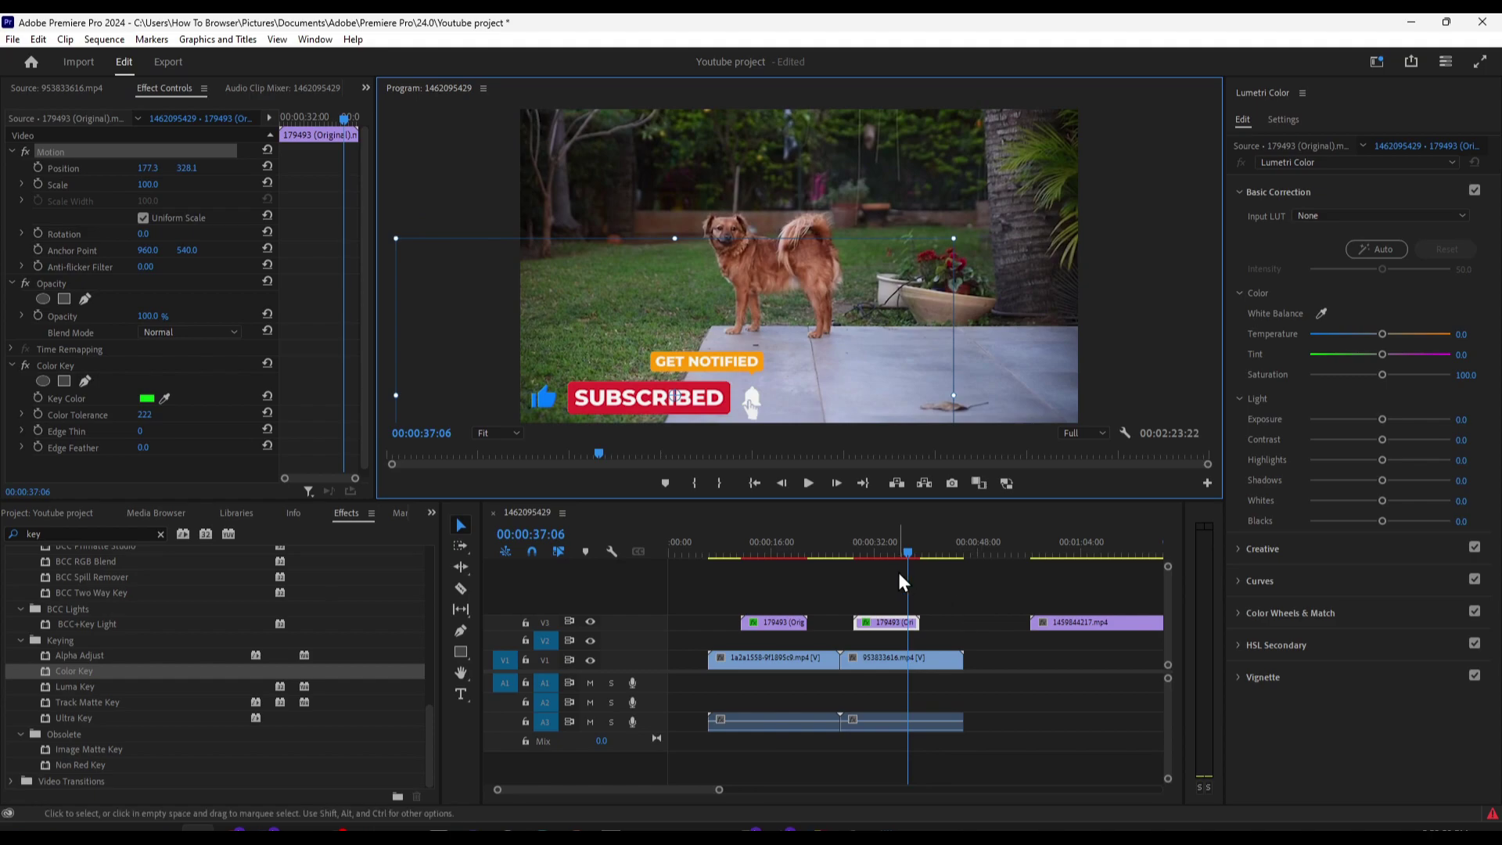
# Scale the 179493 clip above the 1a2a1558 clip to frame size and move its image to position 69.6, 287.7
pyautogui.moveTo(904, 557); pyautogui.dragTo(749, 557)
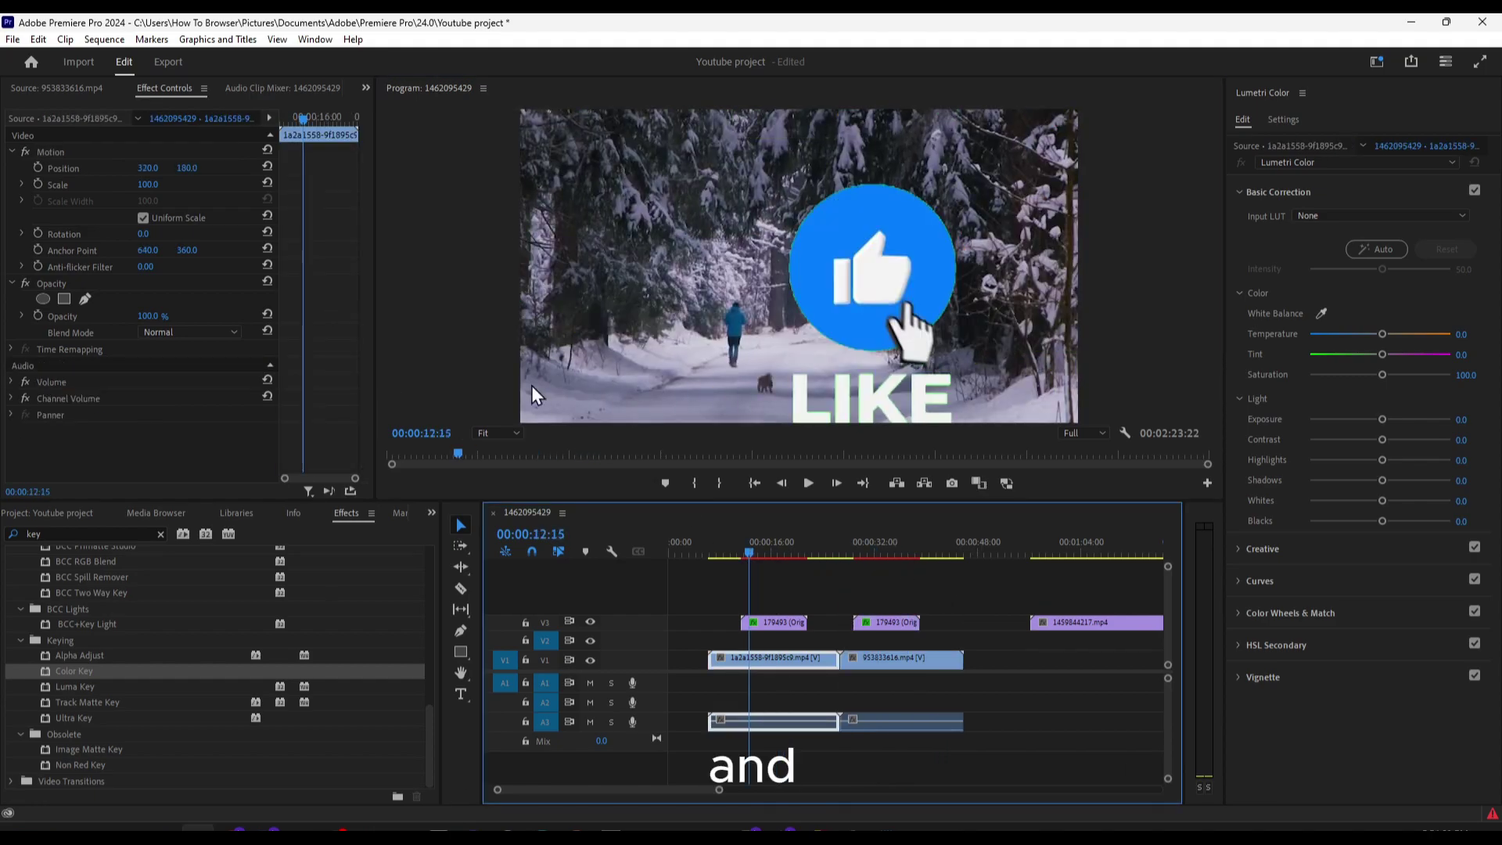
pyautogui.click(780, 626)
pyautogui.rightClick(779, 625)
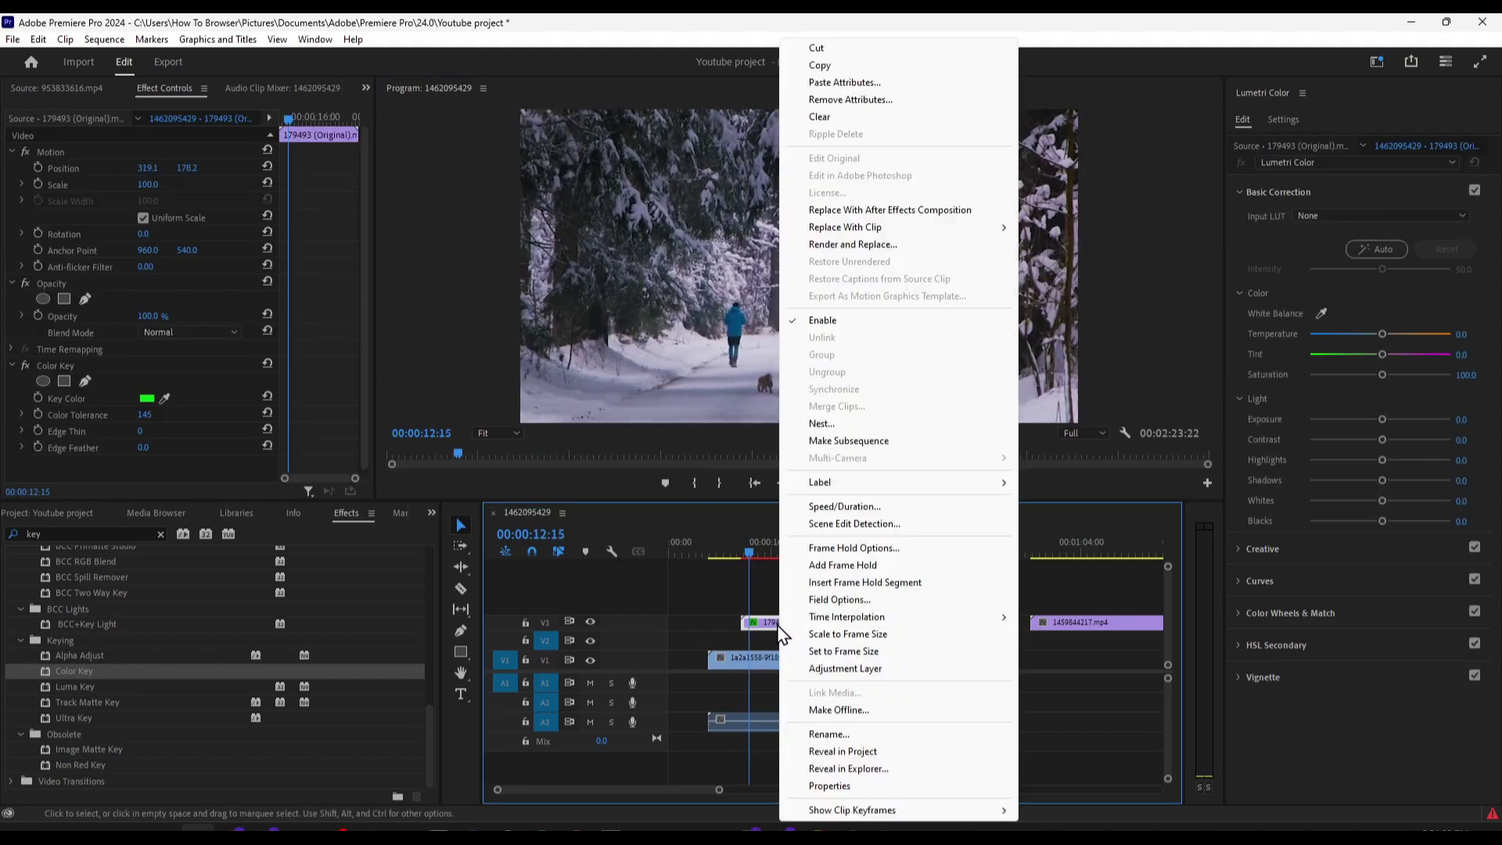
pyautogui.click(801, 634)
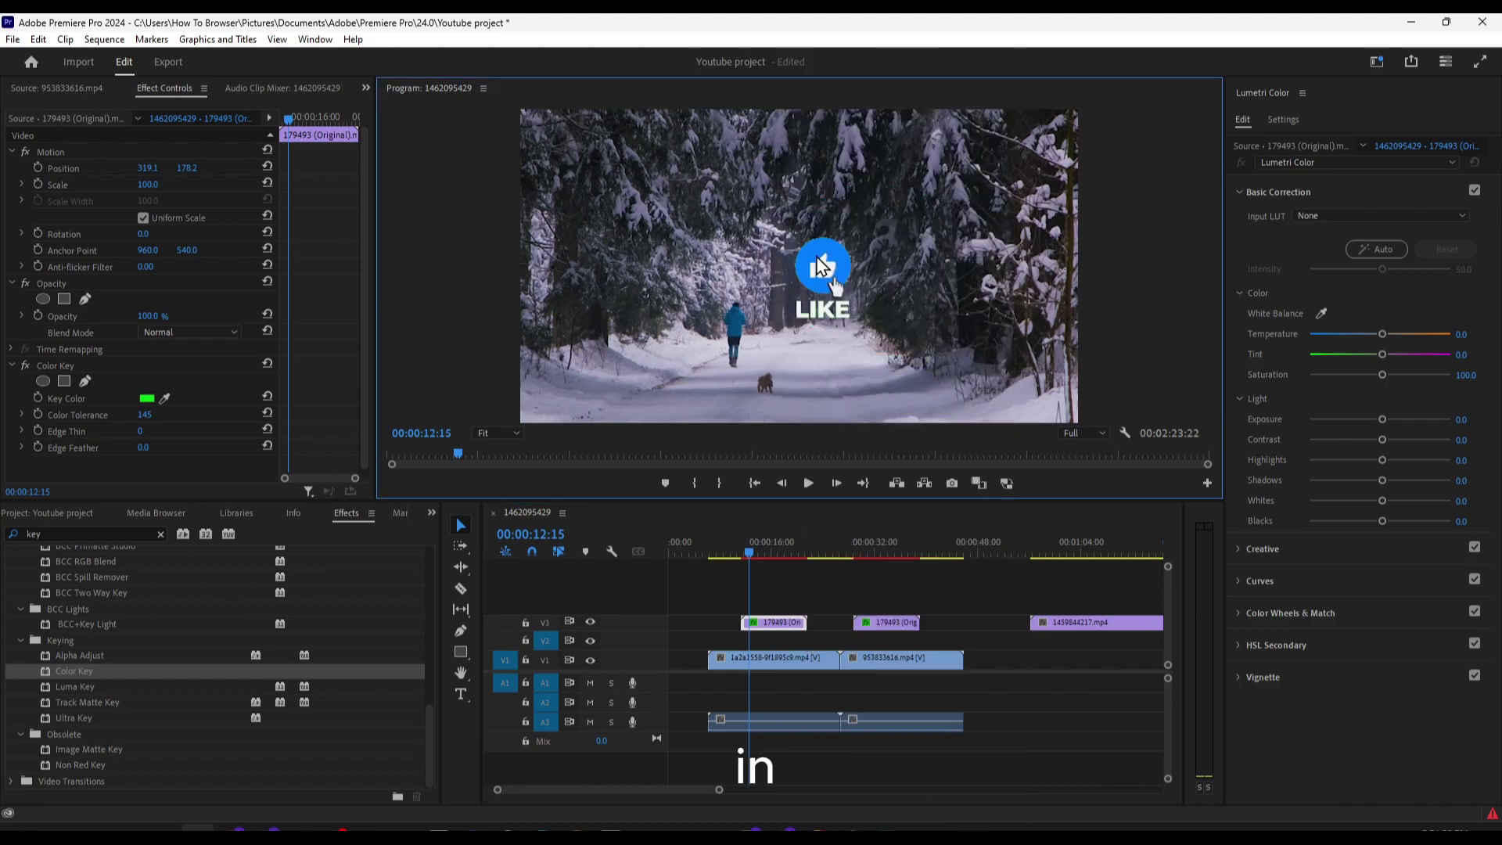
pyautogui.click(824, 273)
pyautogui.moveTo(812, 305); pyautogui.dragTo(594, 399)
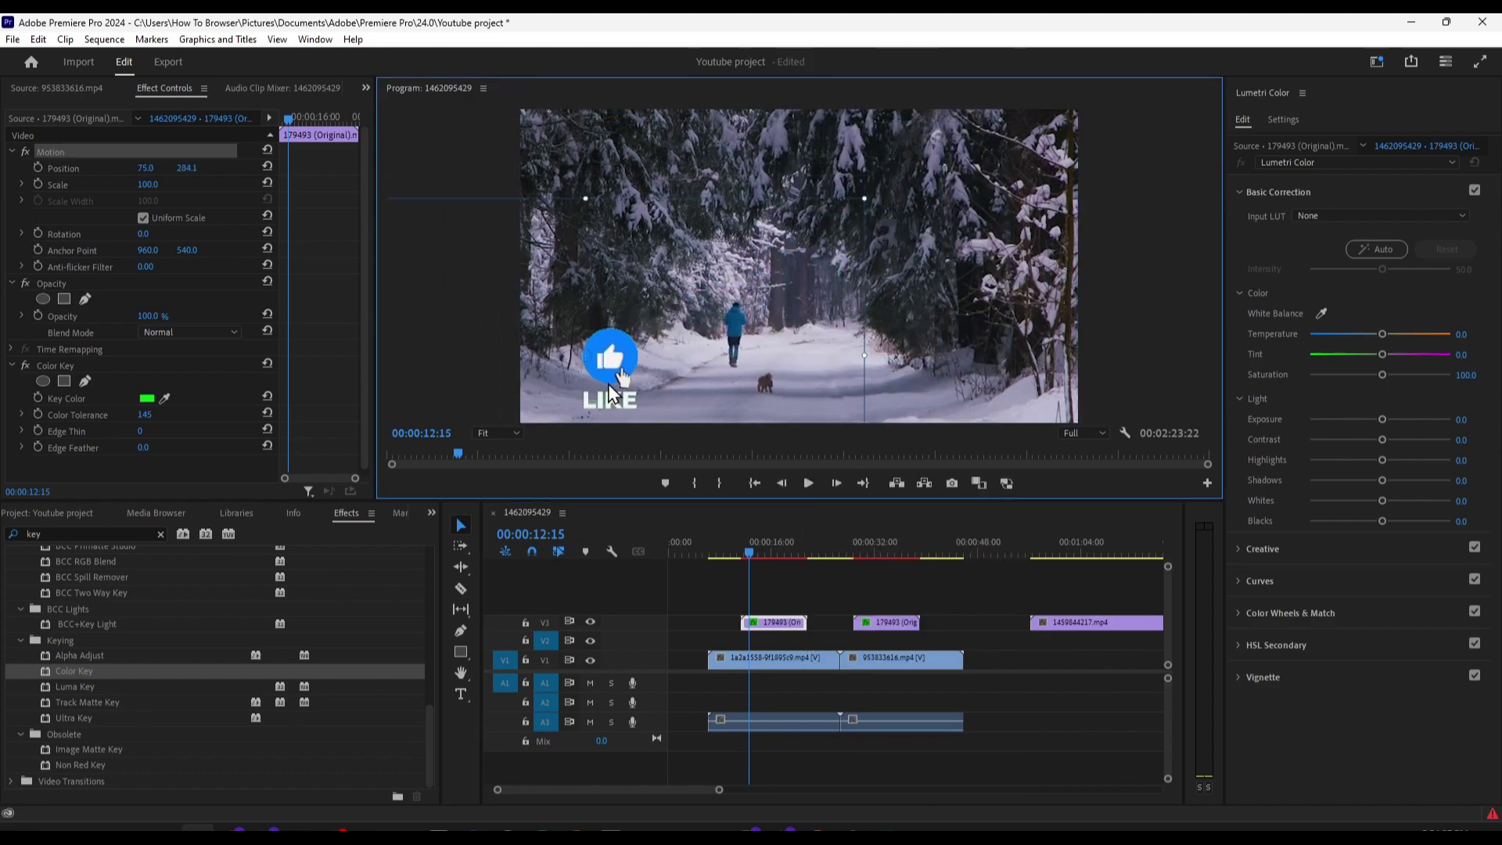
# Open the keyboard shortcut settings and look up the shortcuts for the paste commands
pyautogui.click(39, 40)
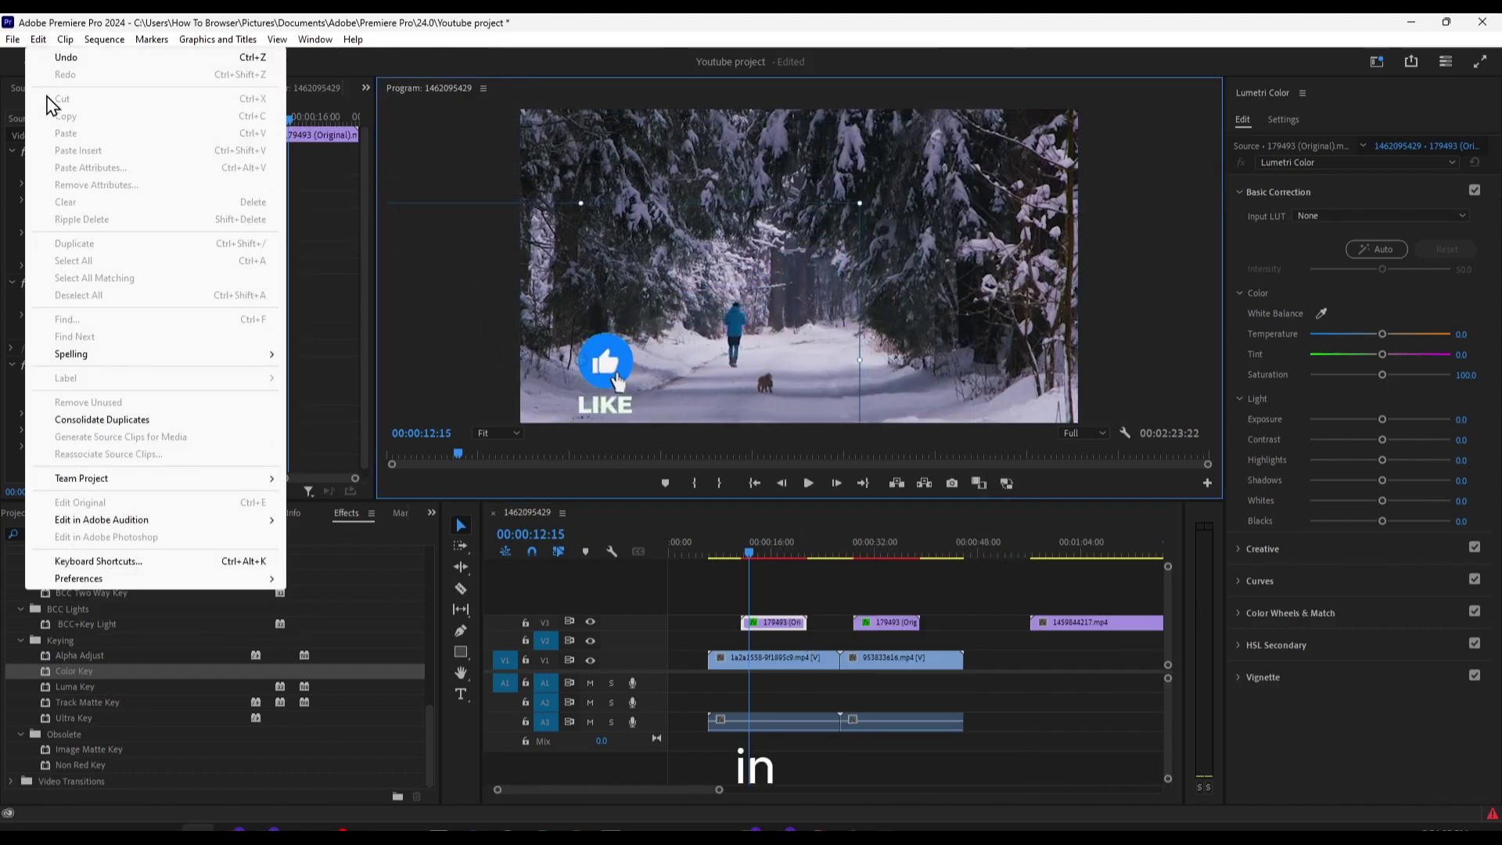
pyautogui.click(99, 561)
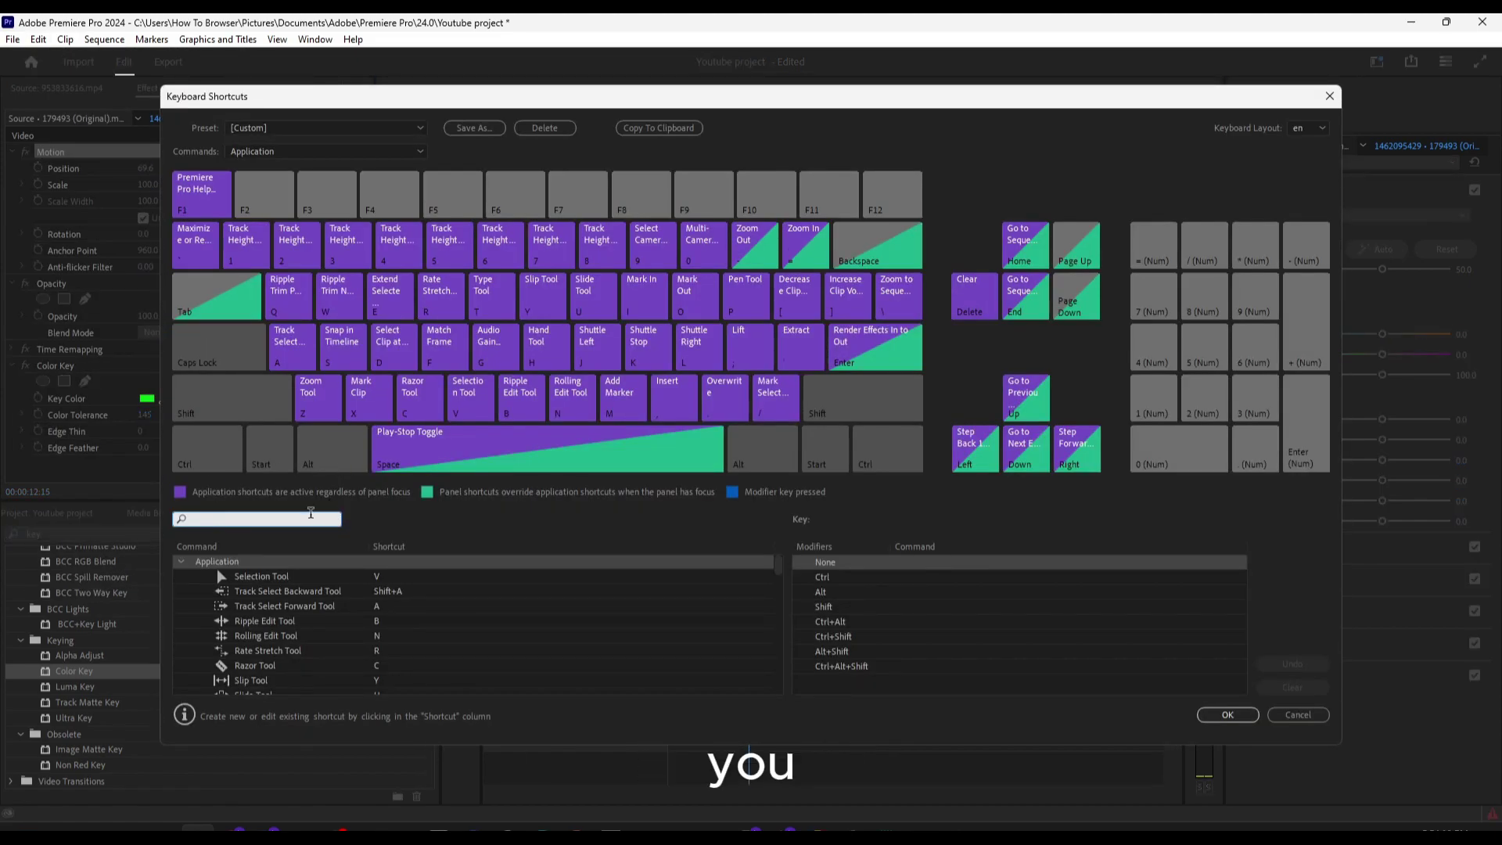
pyautogui.write('paste')
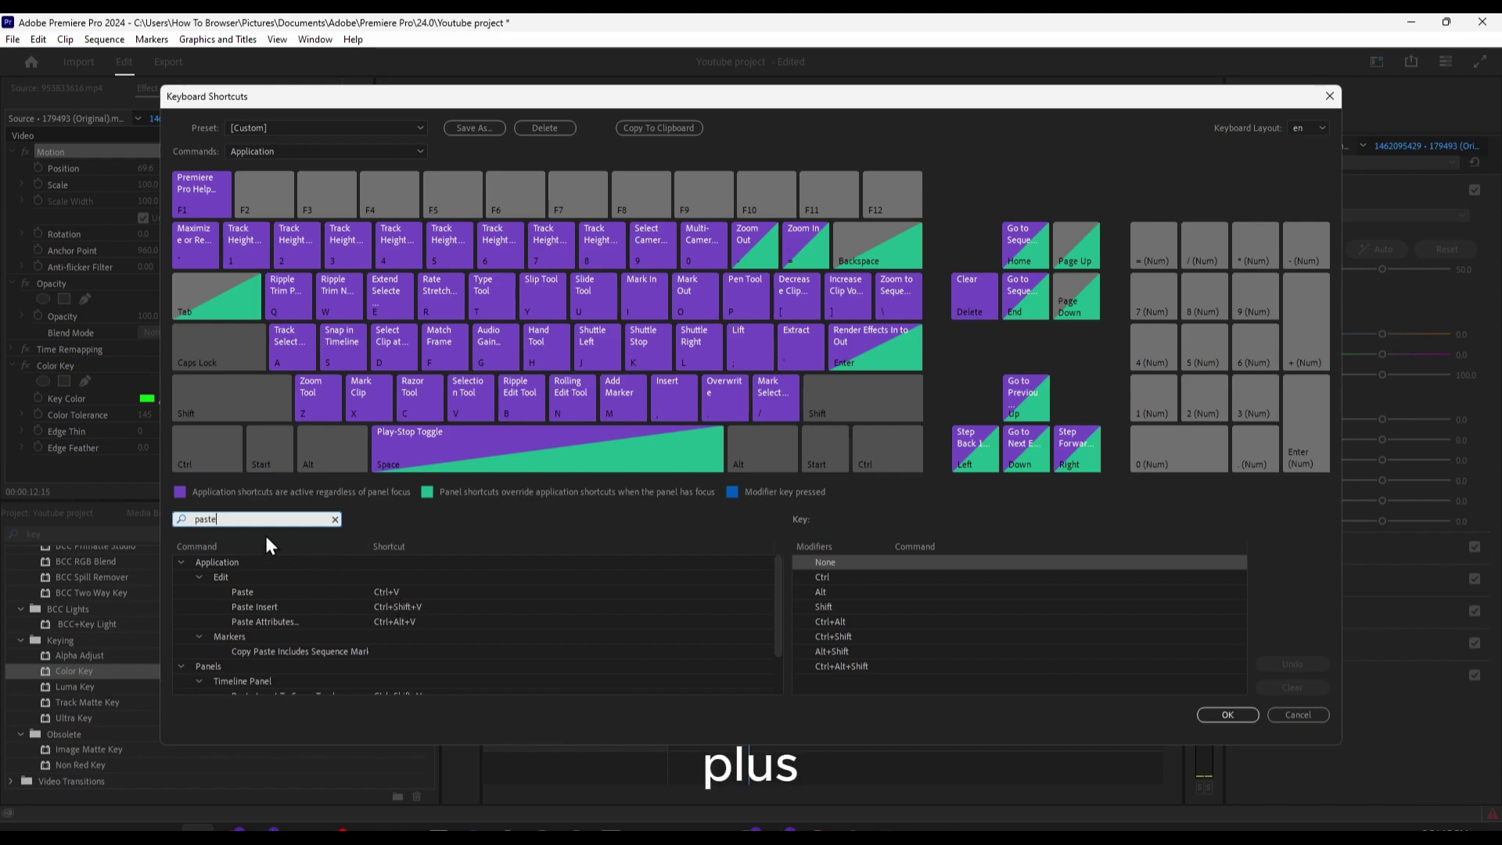
# Look up the Copy command's keyboard shortcut and close the shortcut settings
pyautogui.moveTo(259, 519); pyautogui.dragTo(117, 517)
pyautogui.write('copy')
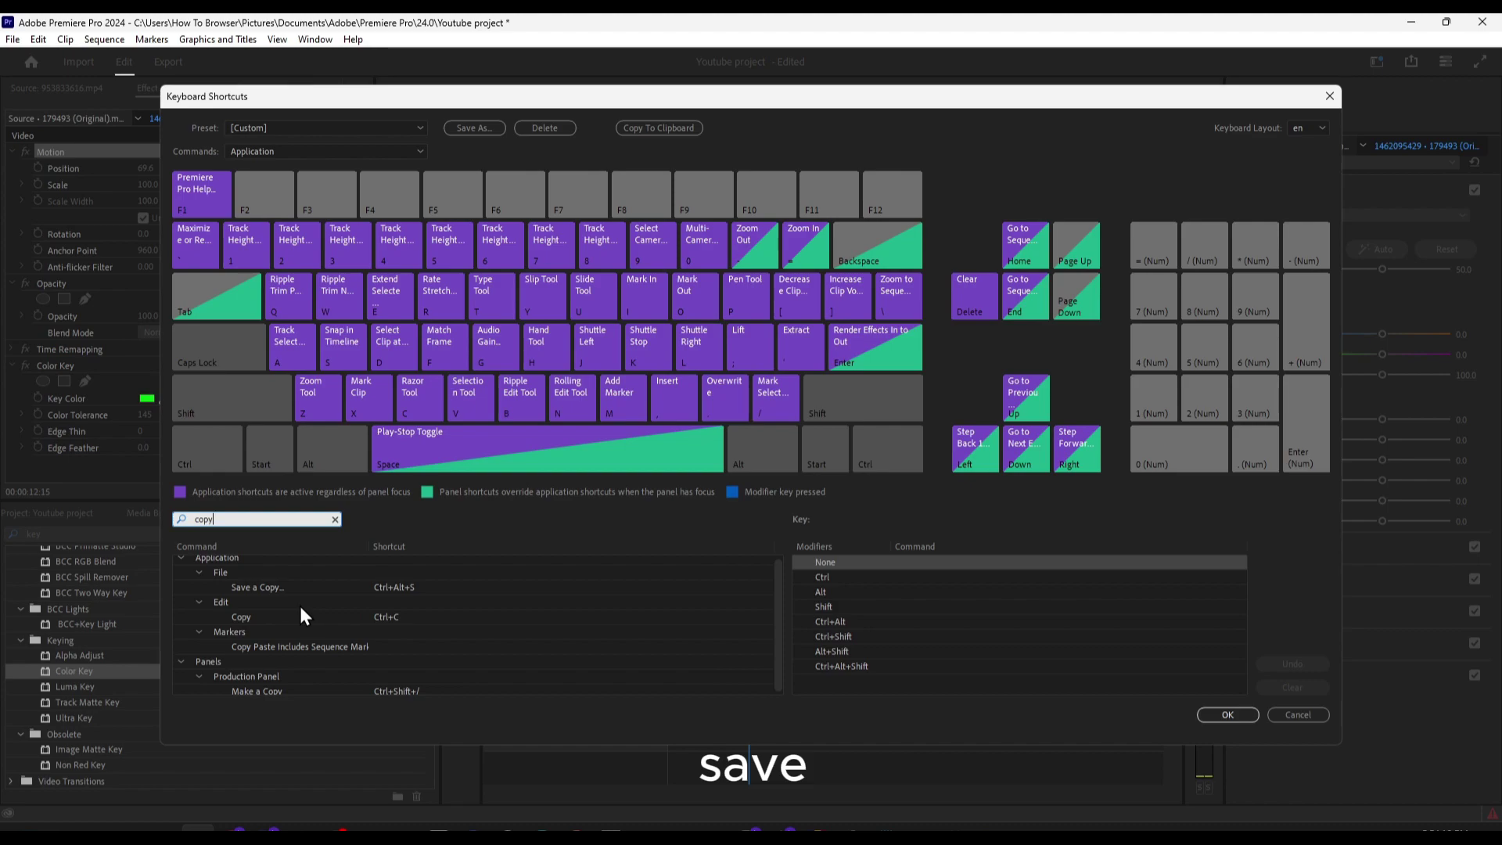
pyautogui.scroll(-1, 297, 607)
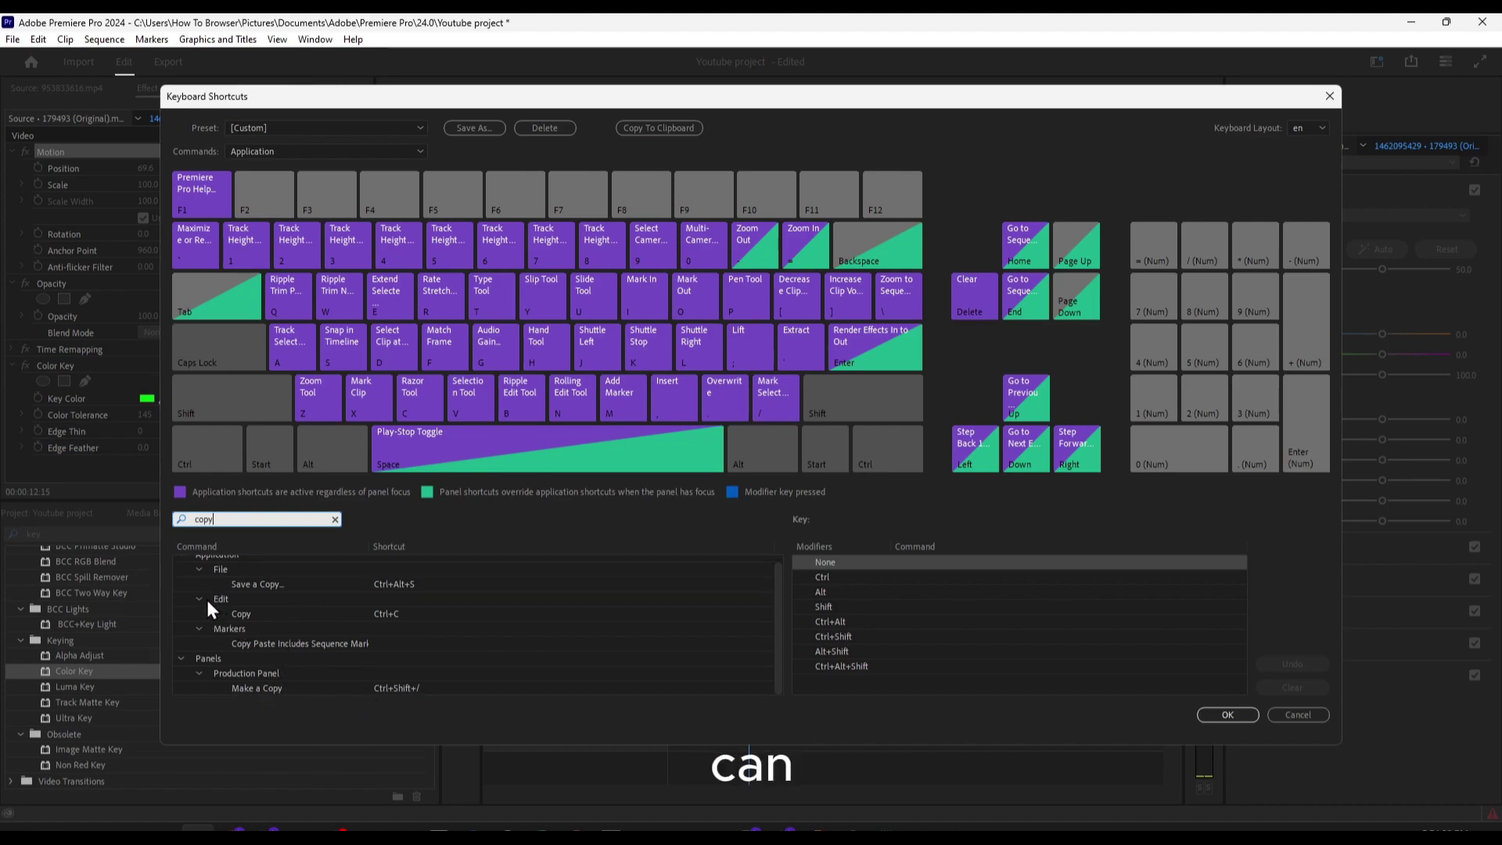
pyautogui.click(250, 615)
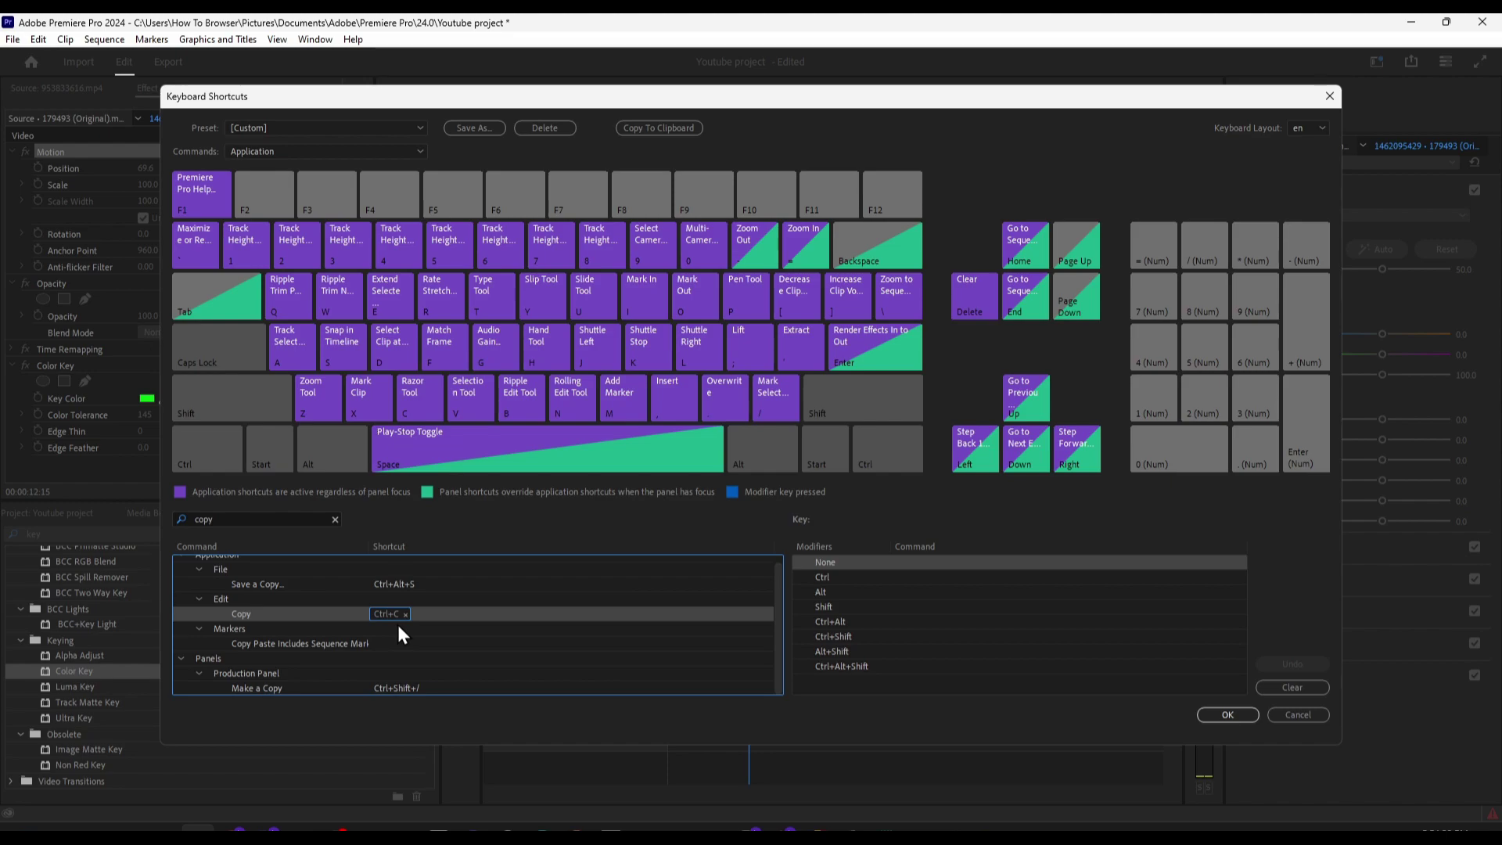
pyautogui.click(199, 598)
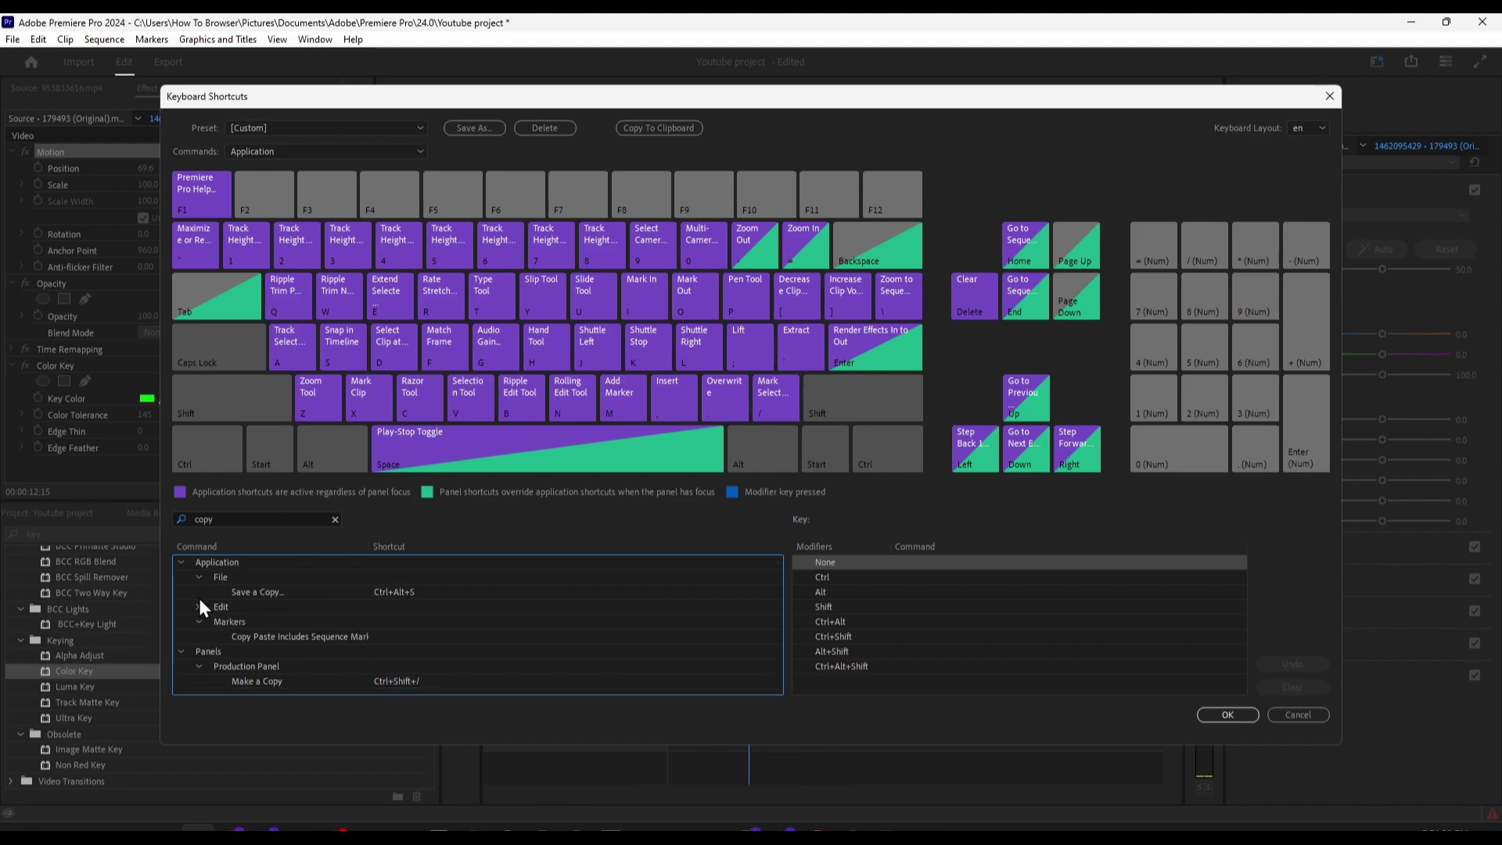
pyautogui.click(1251, 712)
# Try the Final Cut Pro 7.0 preset in the keyboard shortcut settings, and cancel the dialog
pyautogui.click(39, 39)
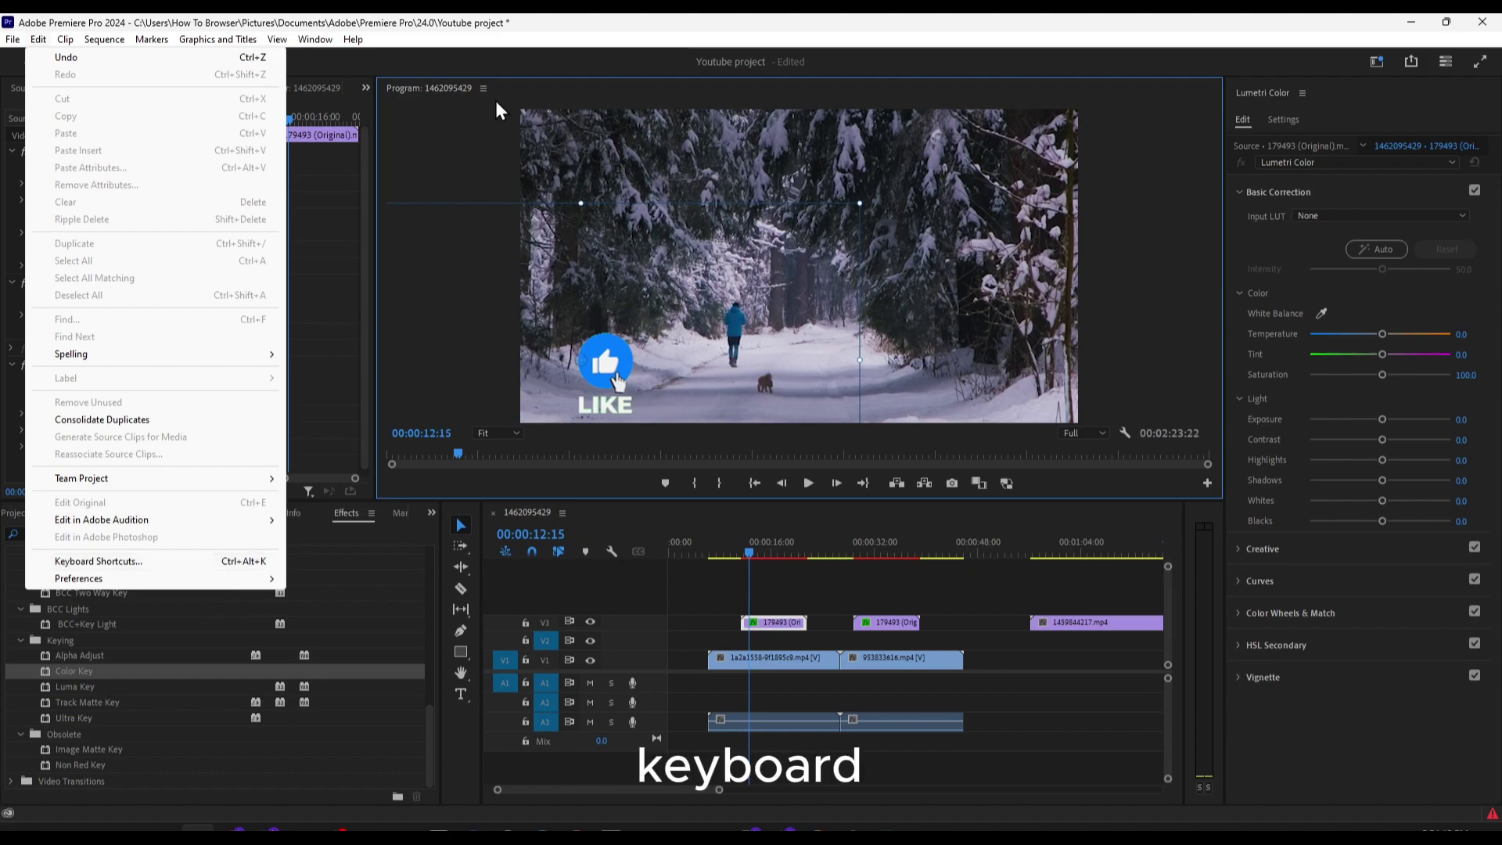
pyautogui.click(499, 68)
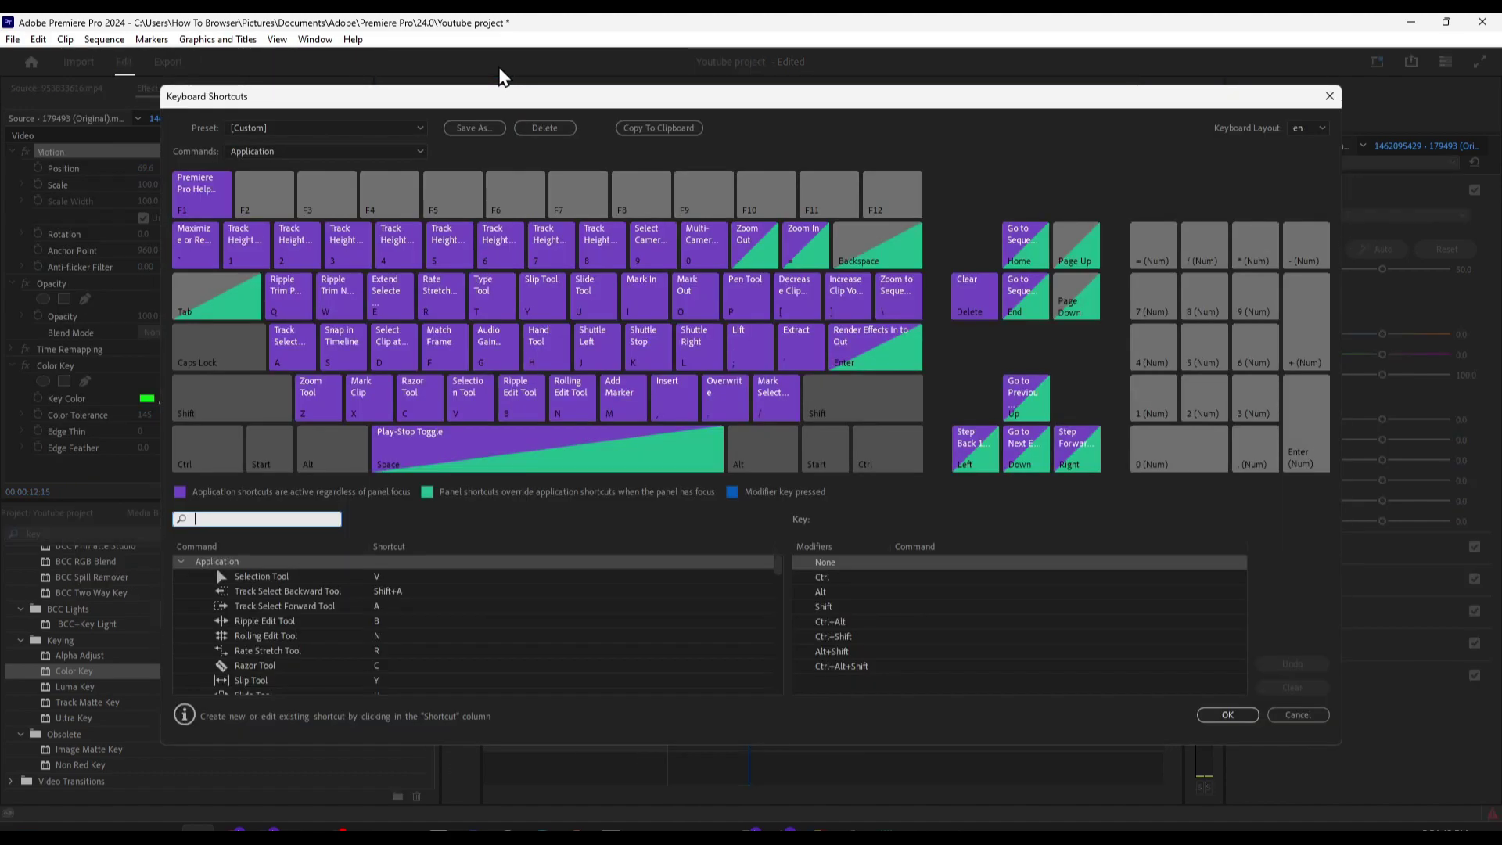
pyautogui.click(420, 129)
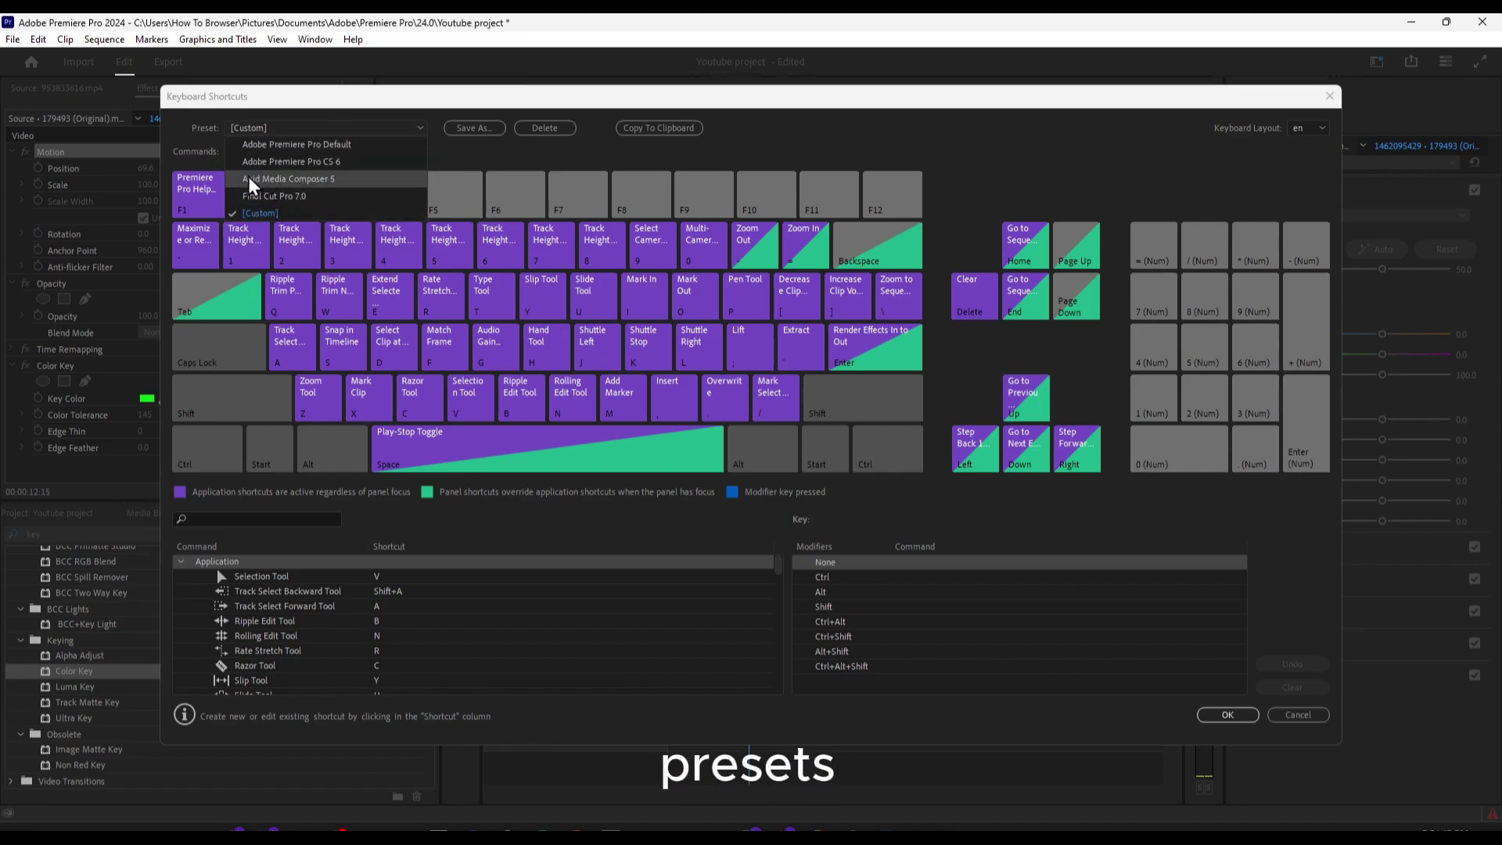
pyautogui.click(316, 197)
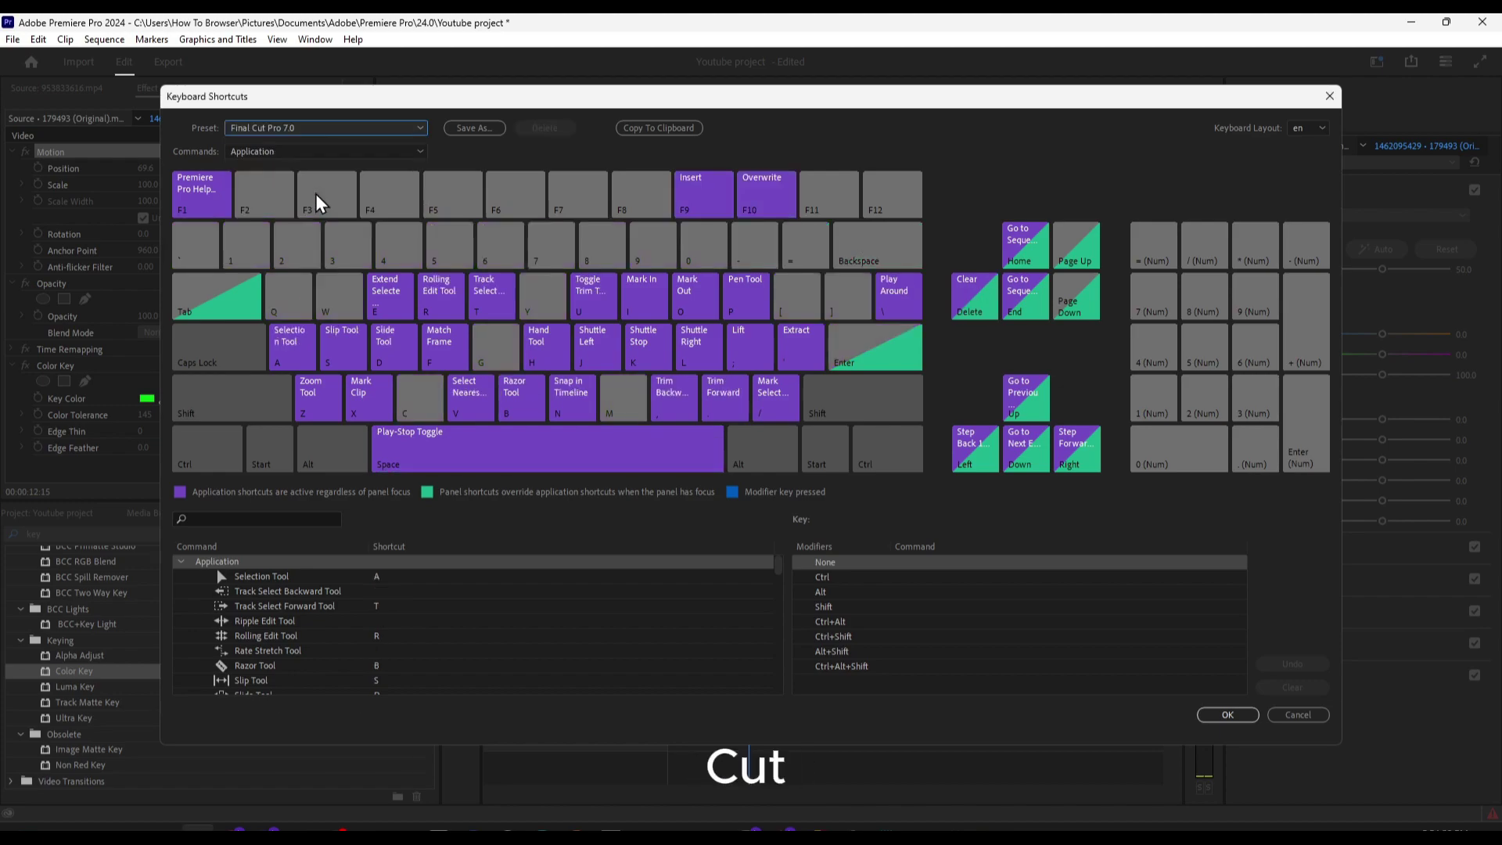
pyautogui.click(313, 128)
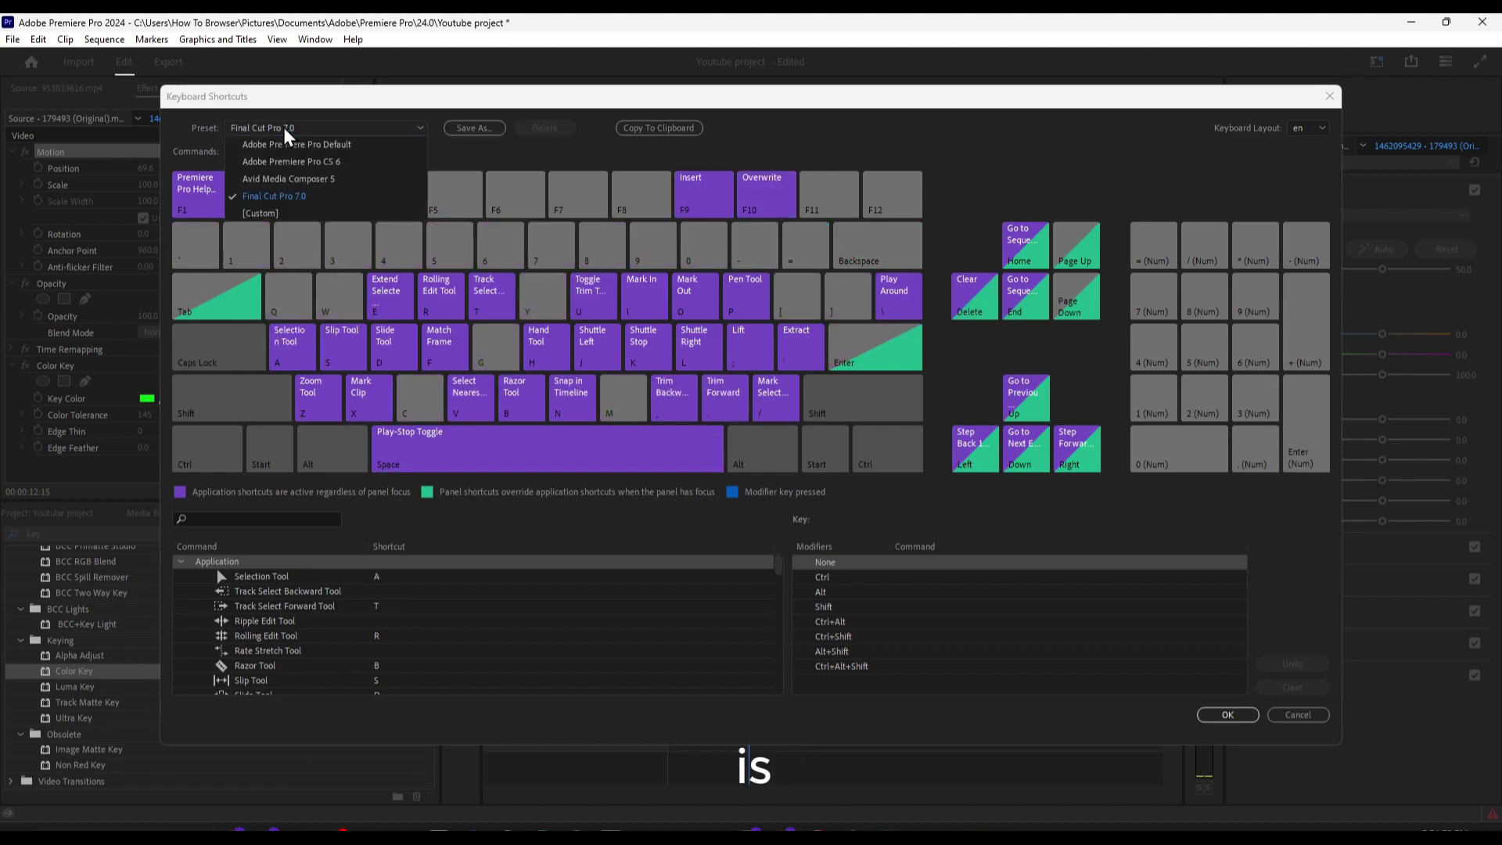
pyautogui.click(271, 196)
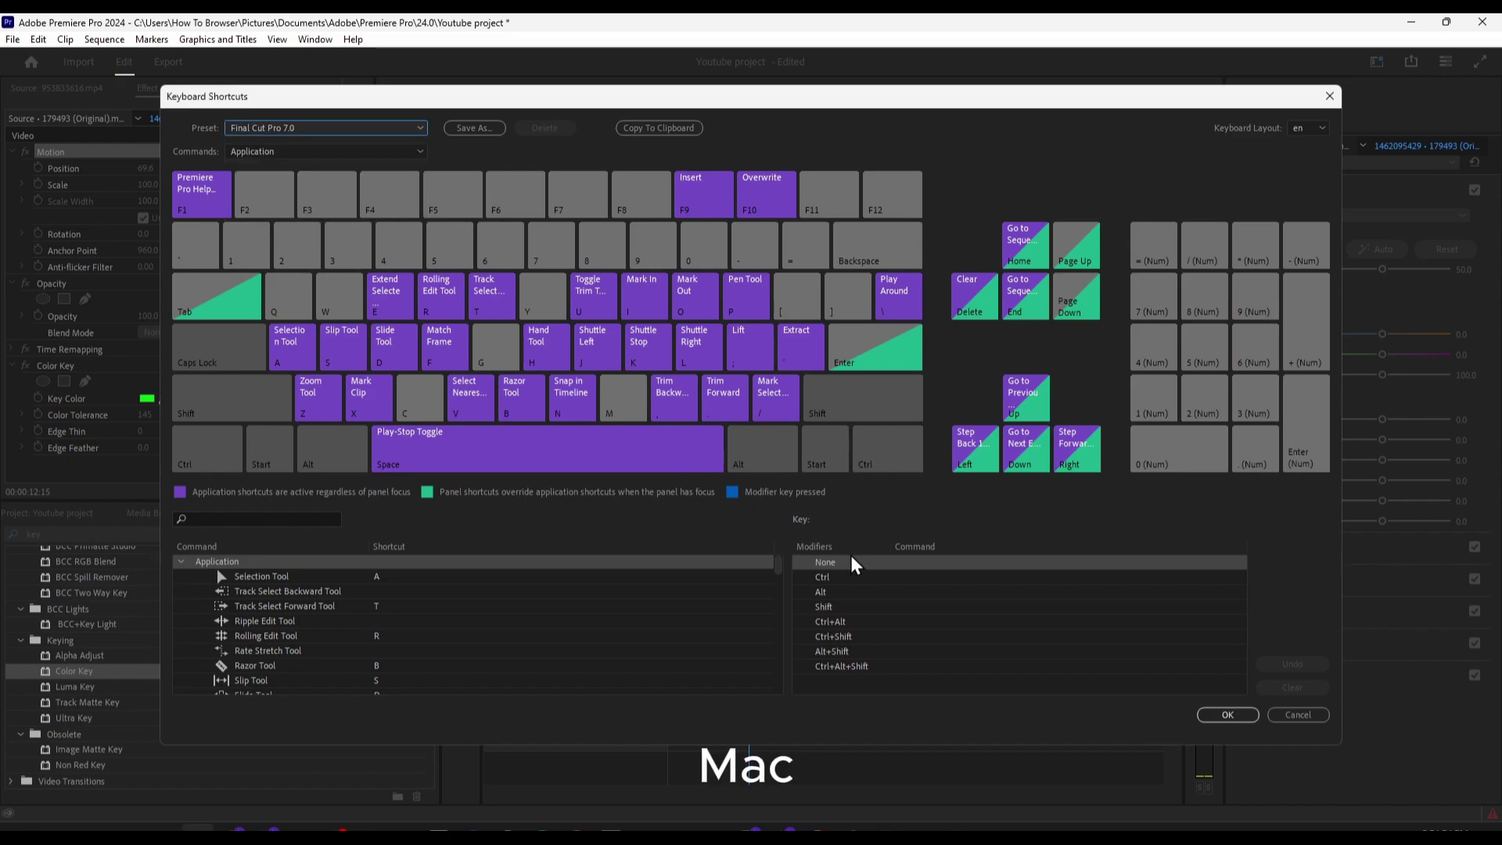
pyautogui.click(1298, 715)
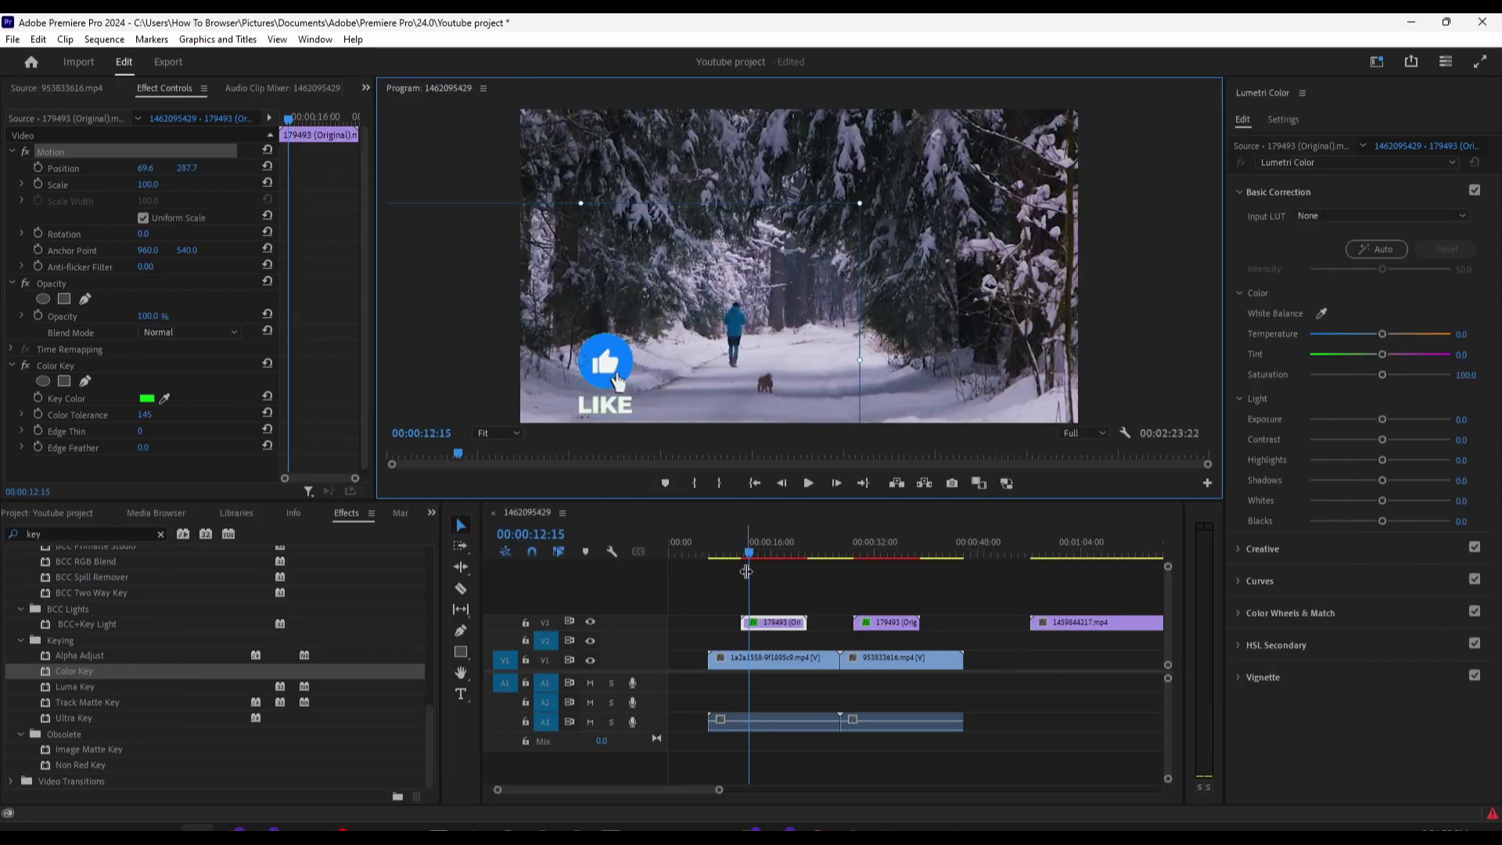
pyautogui.moveTo(748, 554); pyautogui.dragTo(777, 555)
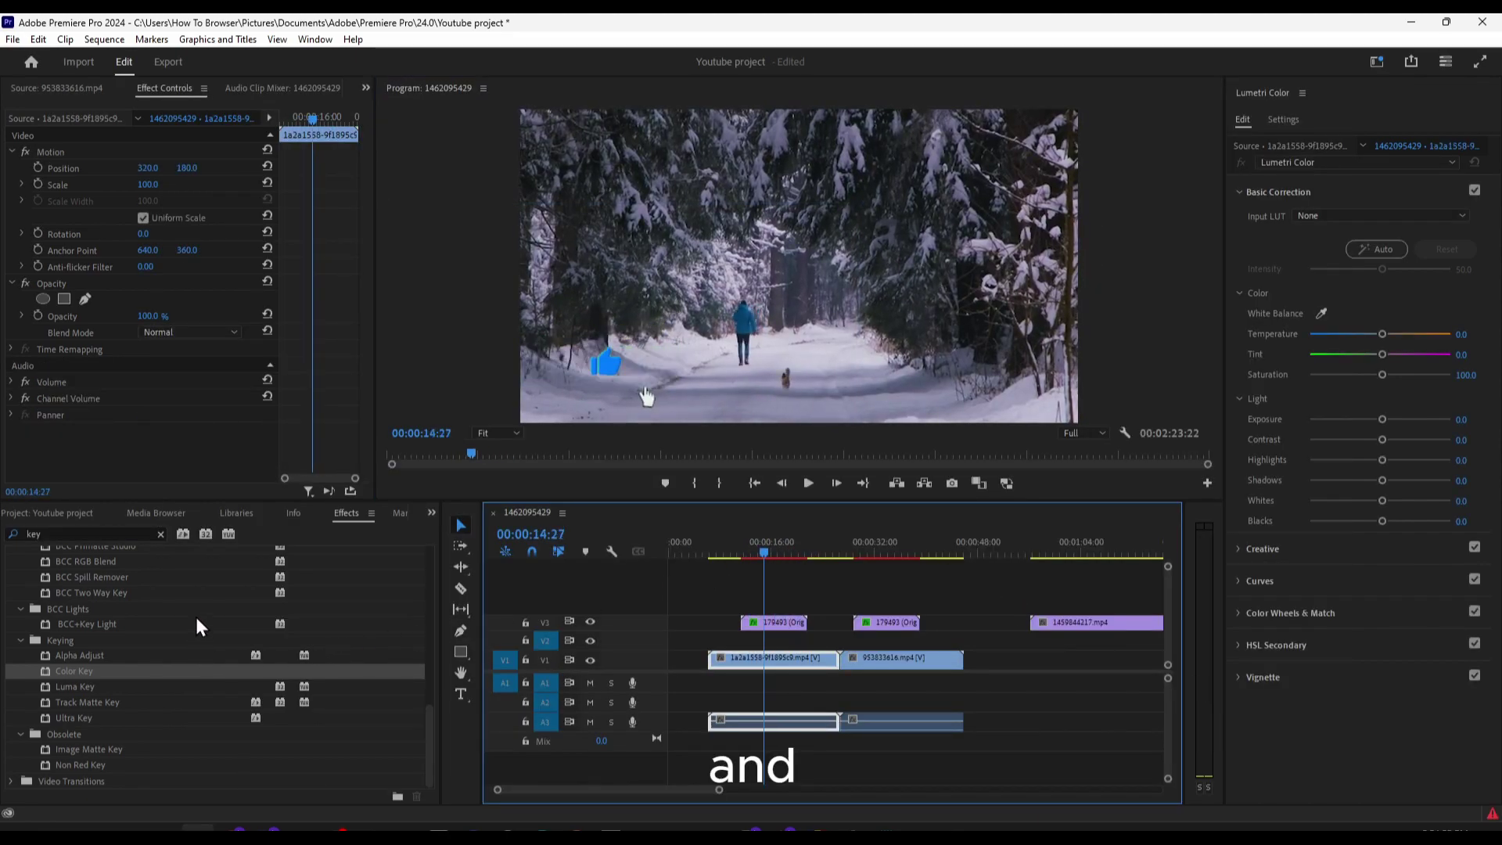
pyautogui.click(109, 512)
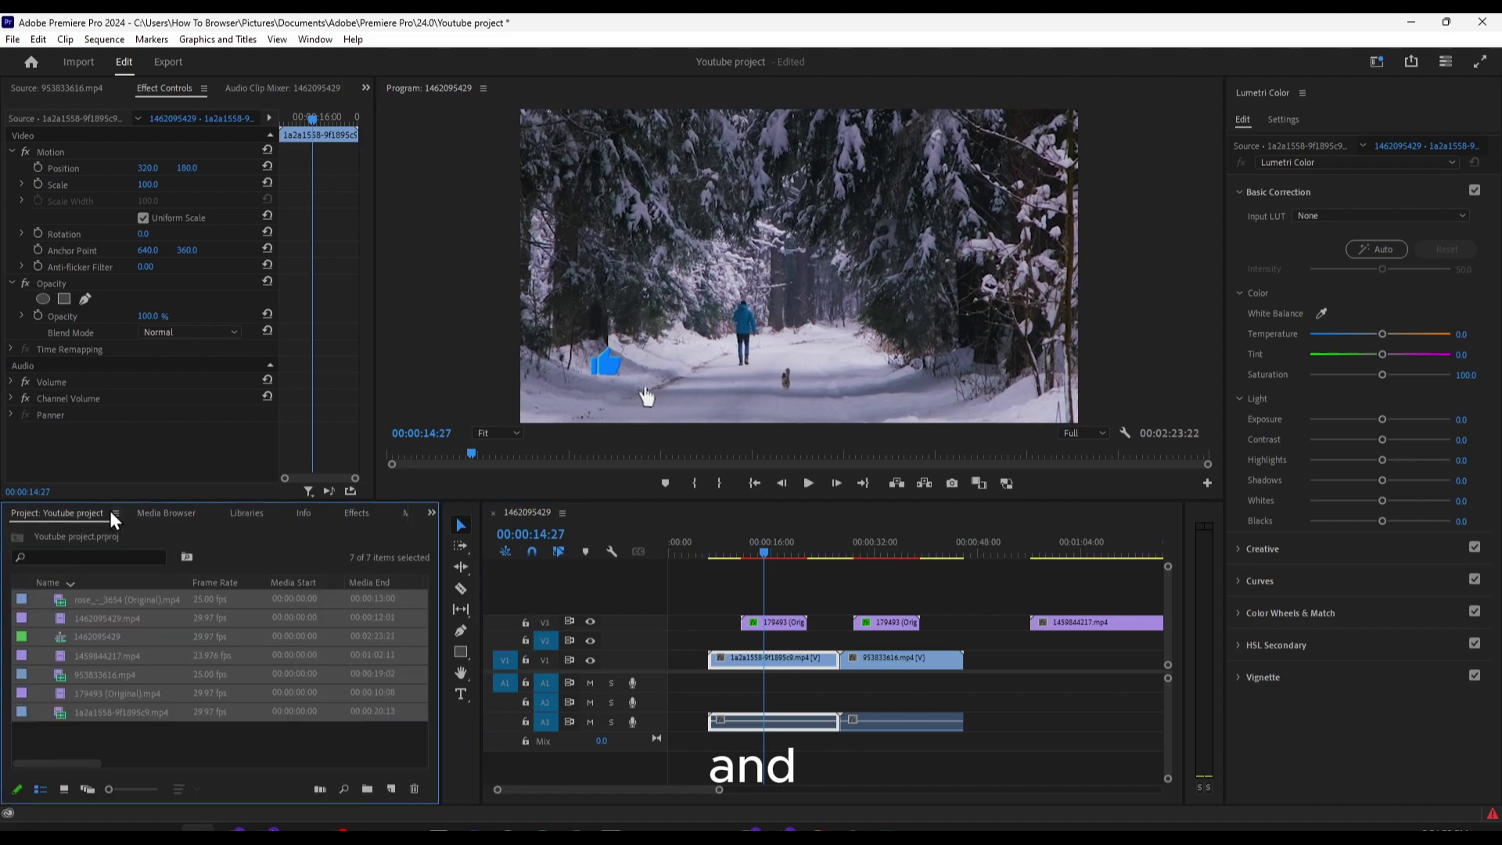
pyautogui.click(159, 711)
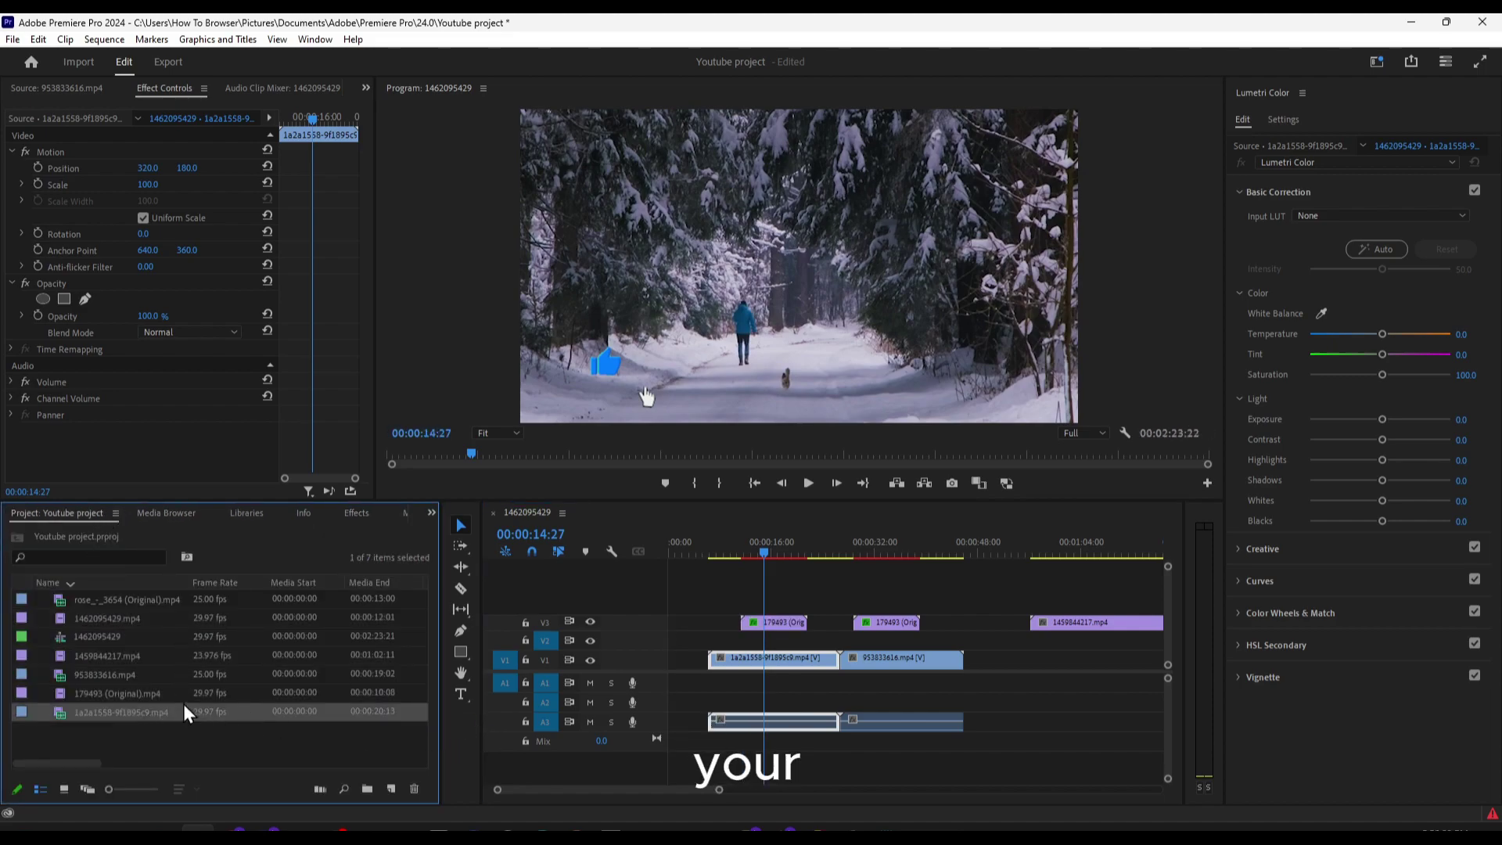
pyautogui.moveTo(185, 708); pyautogui.dragTo(1005, 640)
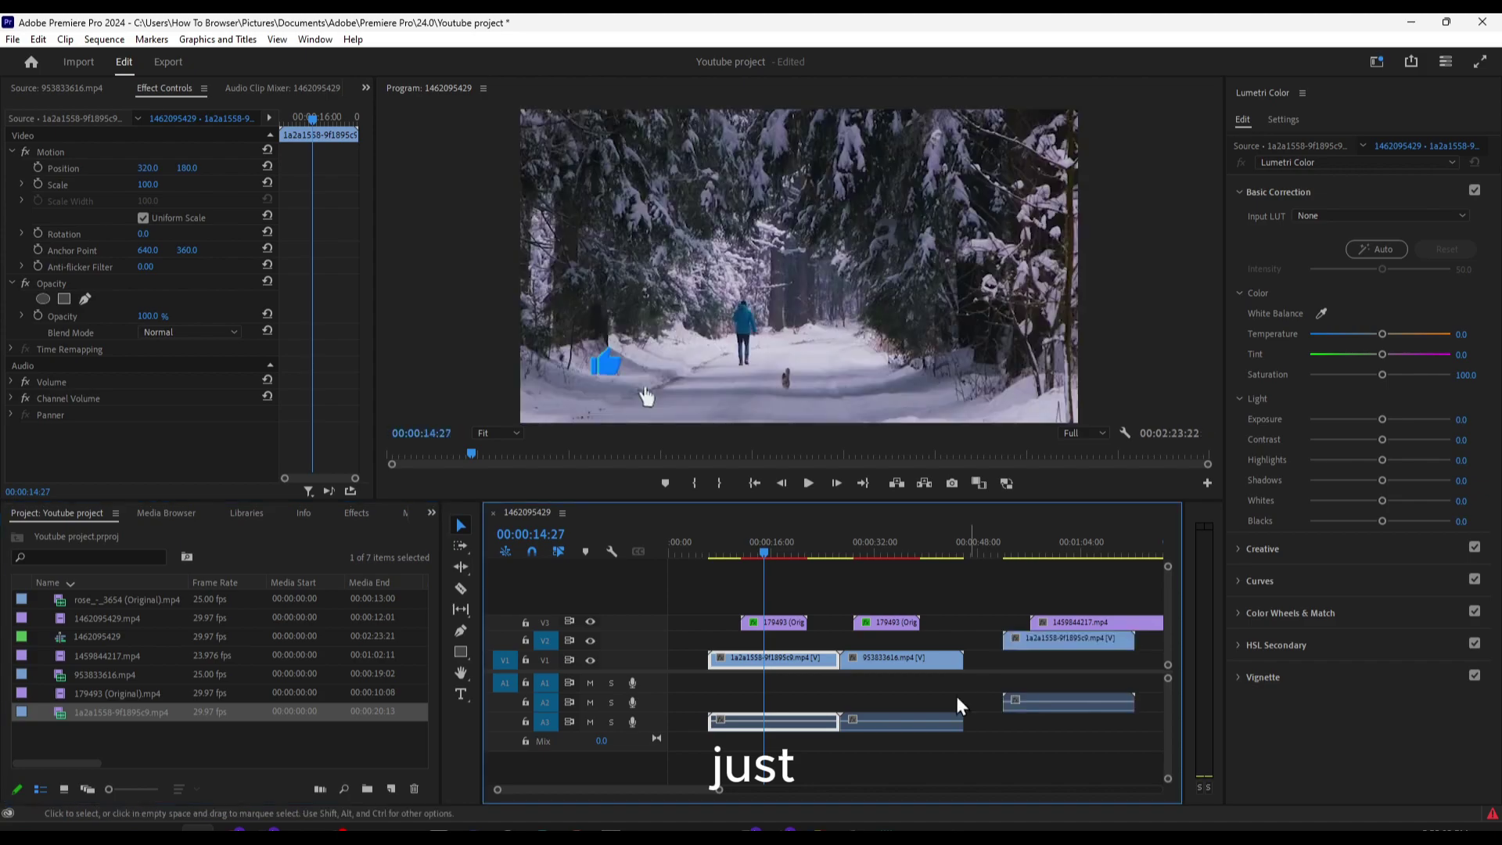
# Clear the timeline selection and copy the project file 1a2a1558-9f1895c9.mp4
pyautogui.click(348, 715)
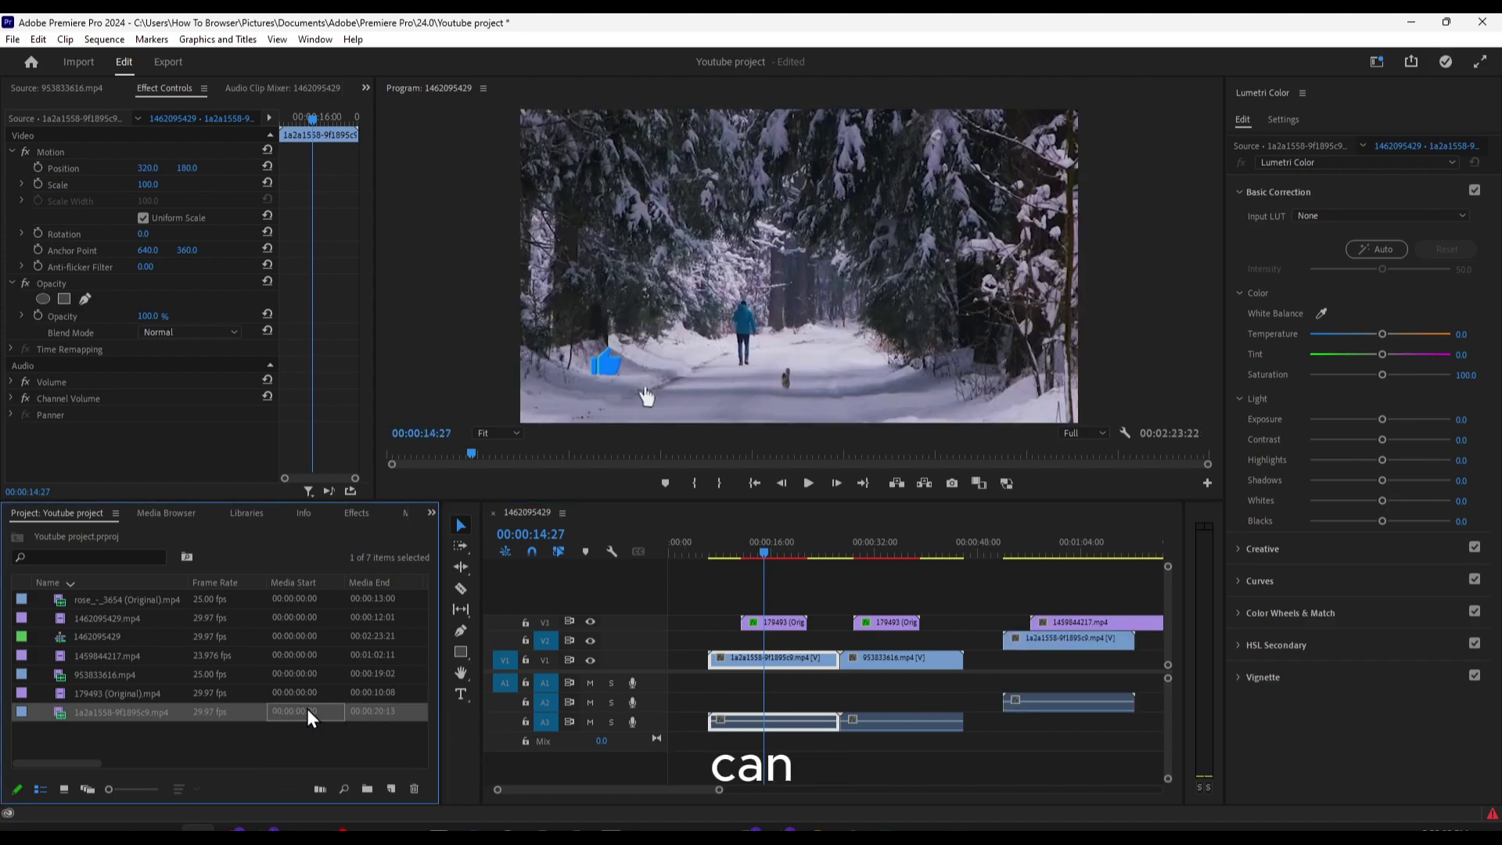
pyautogui.click(855, 700)
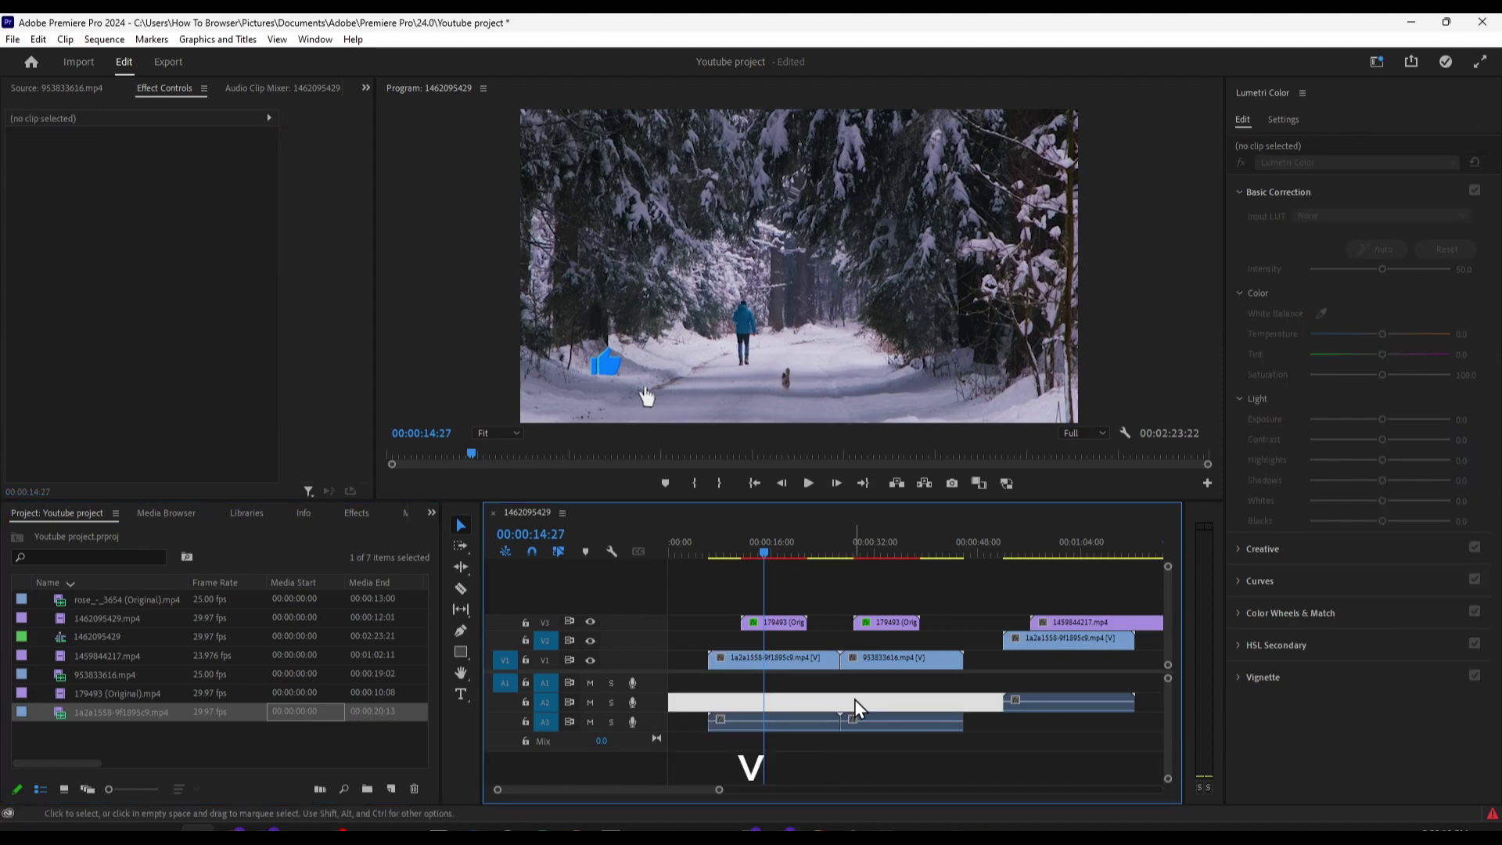
pyautogui.click(706, 691)
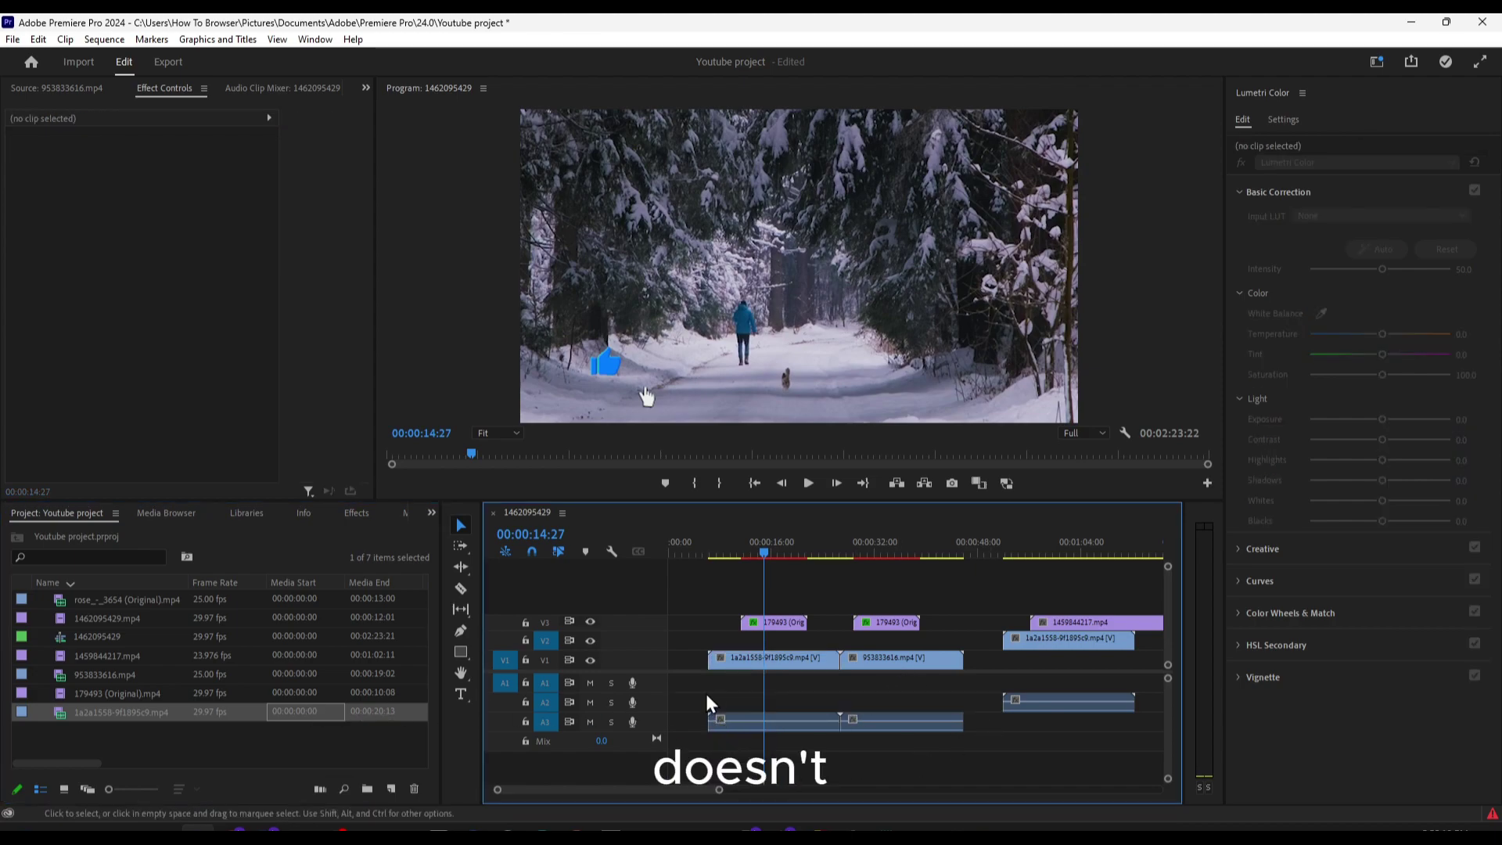
pyautogui.moveTo(218, 712); pyautogui.dragTo(775, 702)
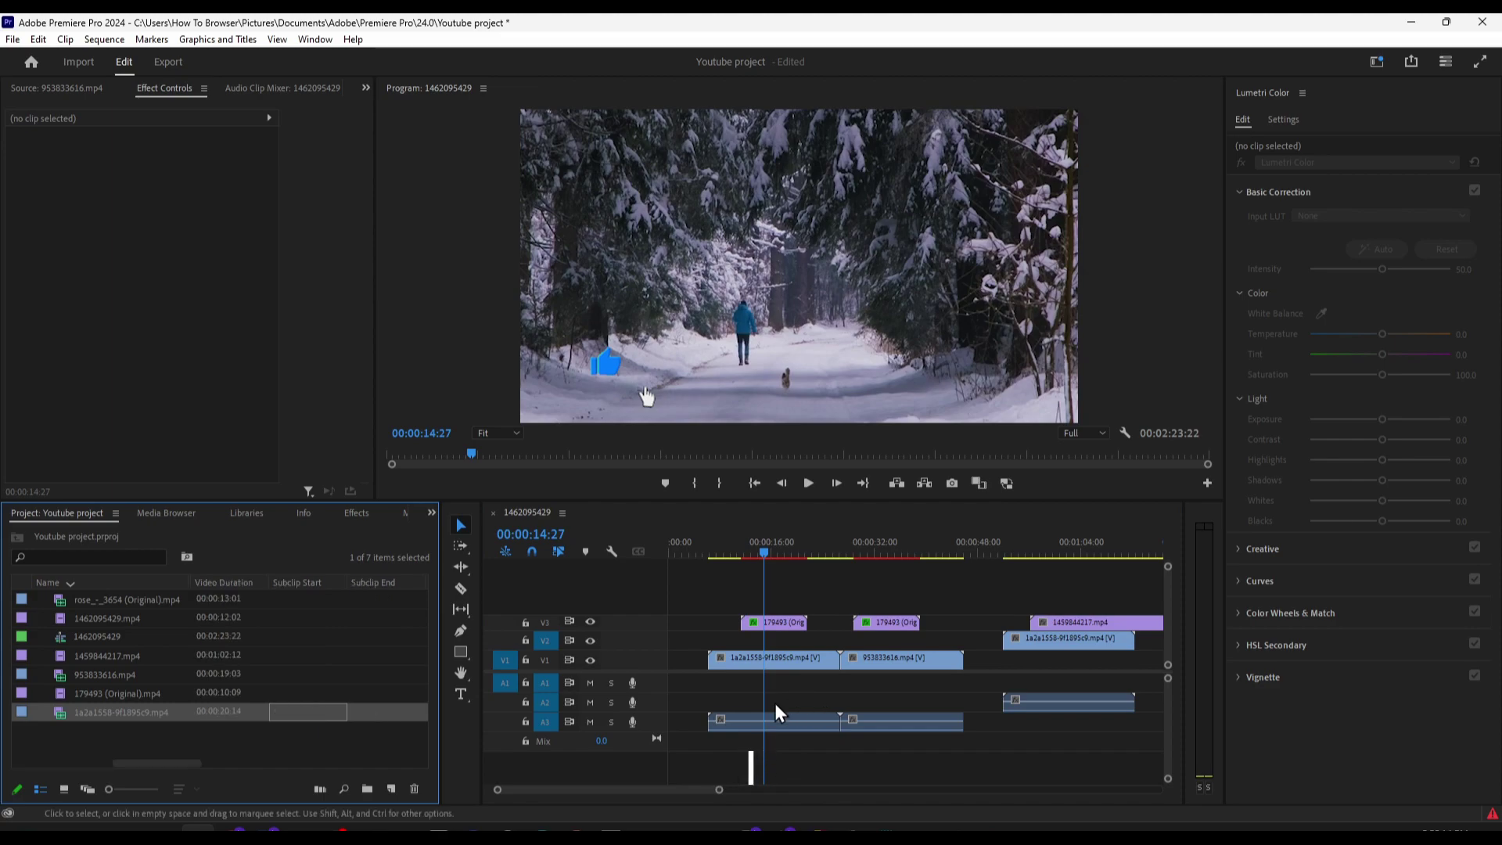
pyautogui.hscroll(3, 325, 708)
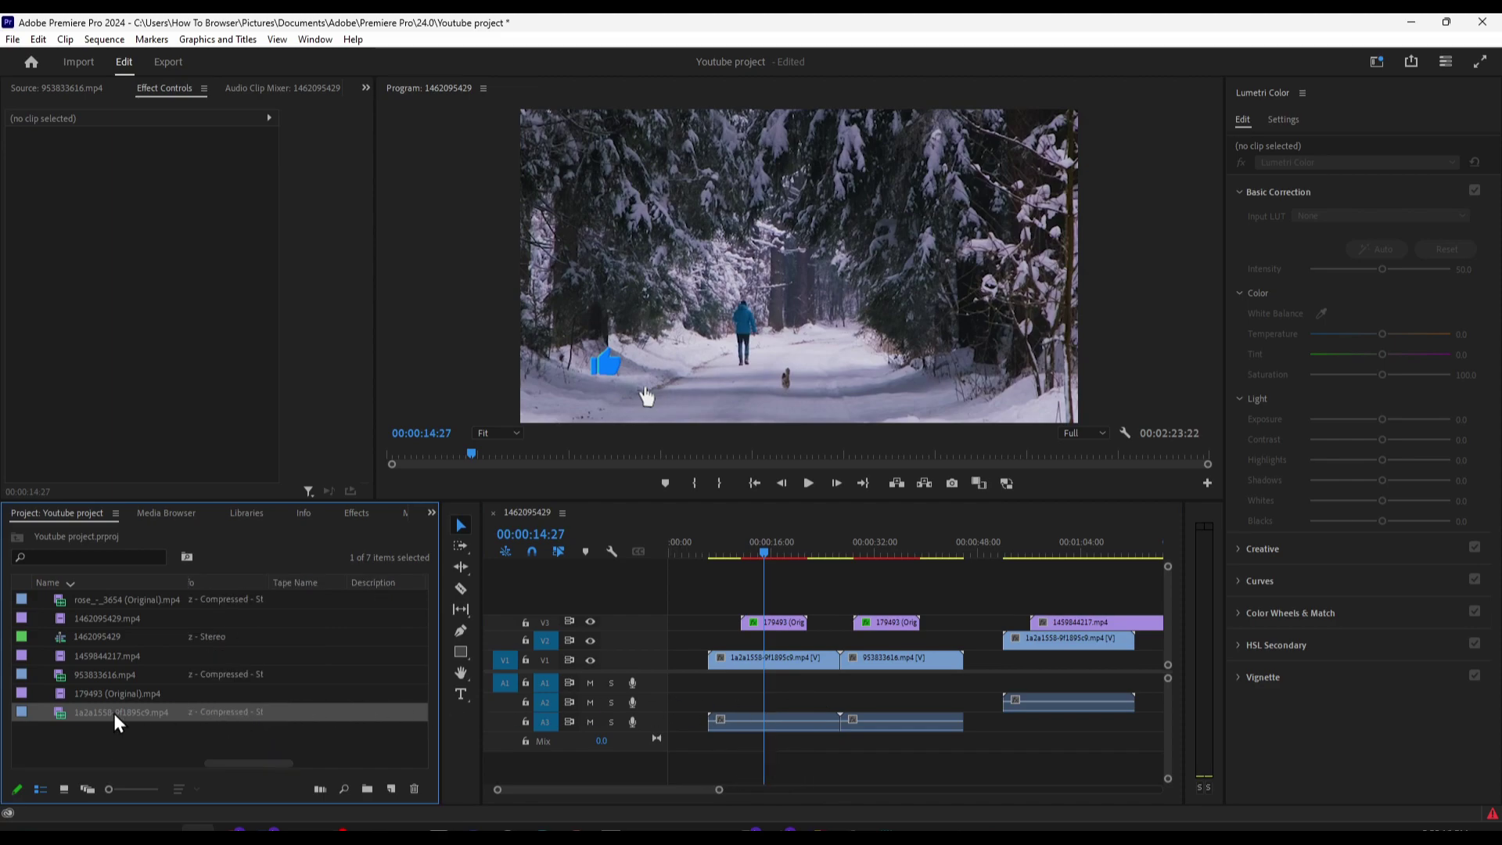
pyautogui.rightClick(68, 718)
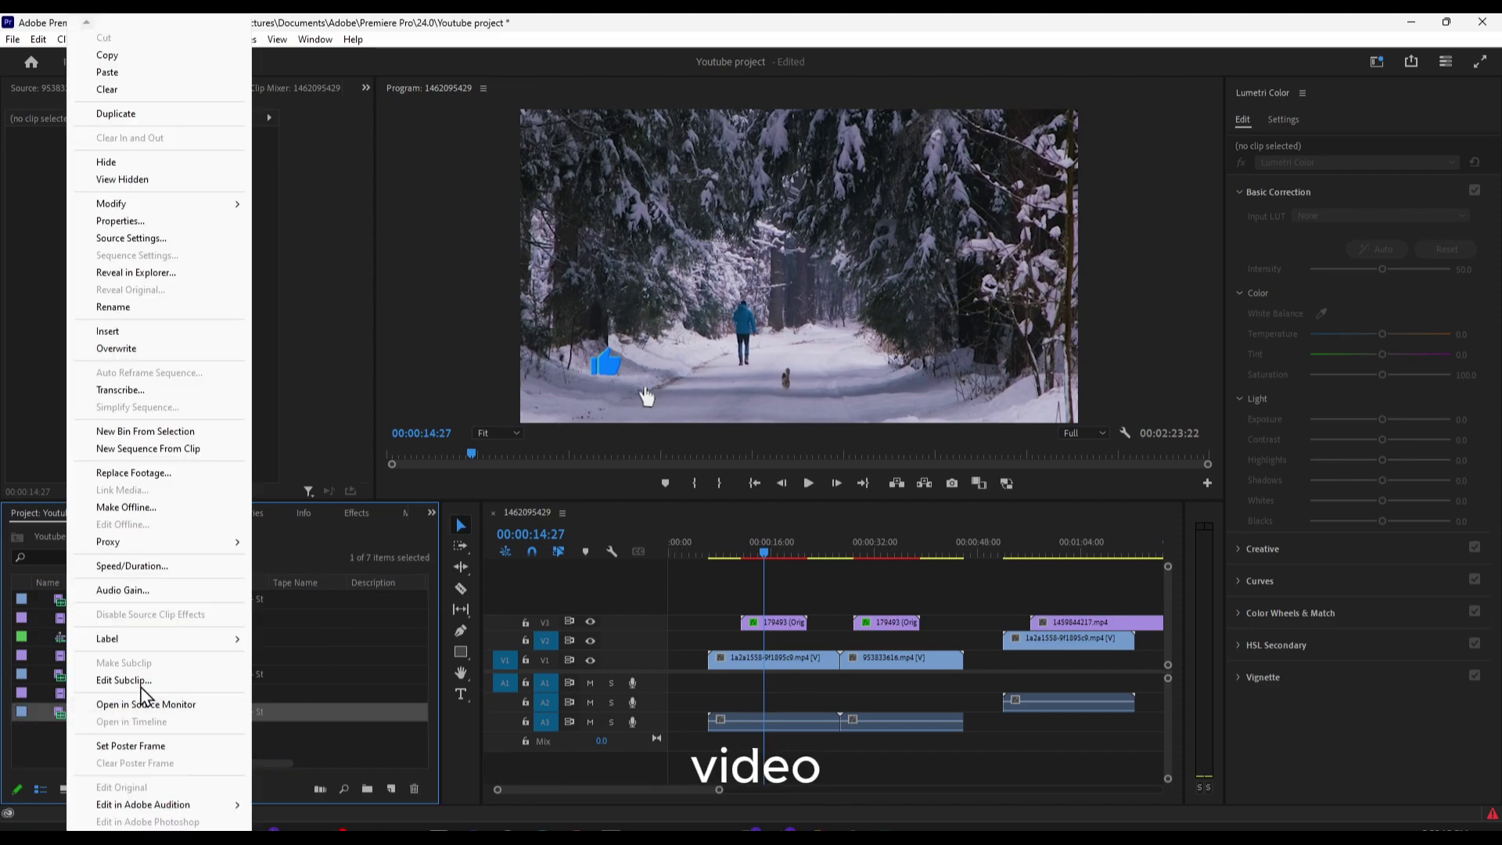
pyautogui.click(126, 61)
# Move the playhead to 00:03:21:07, beyond the last clip, and check whether the paste commands are available for the timeline
pyautogui.moveTo(936, 559); pyautogui.dragTo(868, 556)
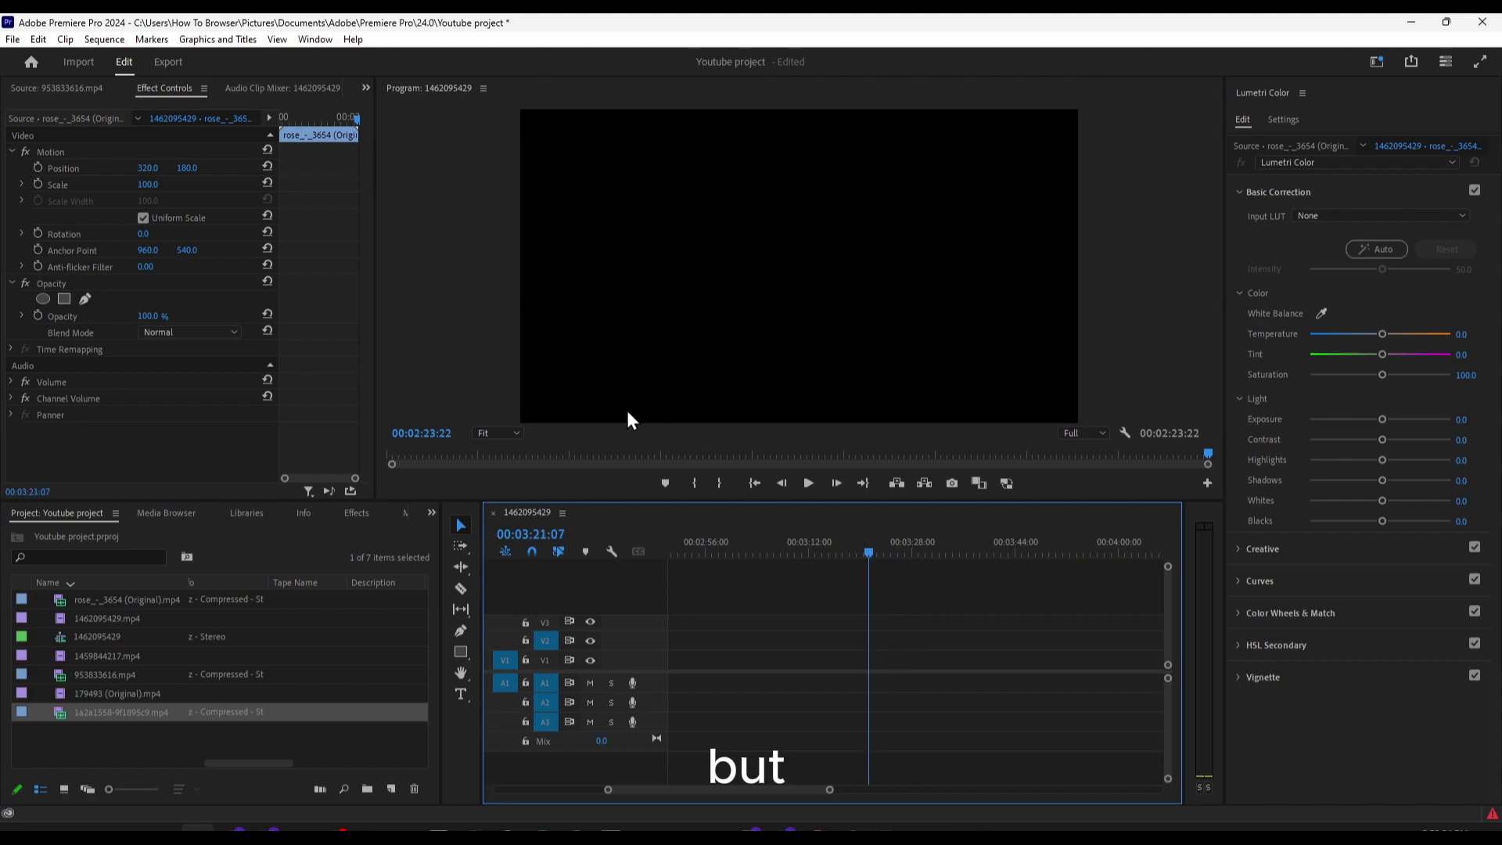
pyautogui.scroll(-5, 834, 635)
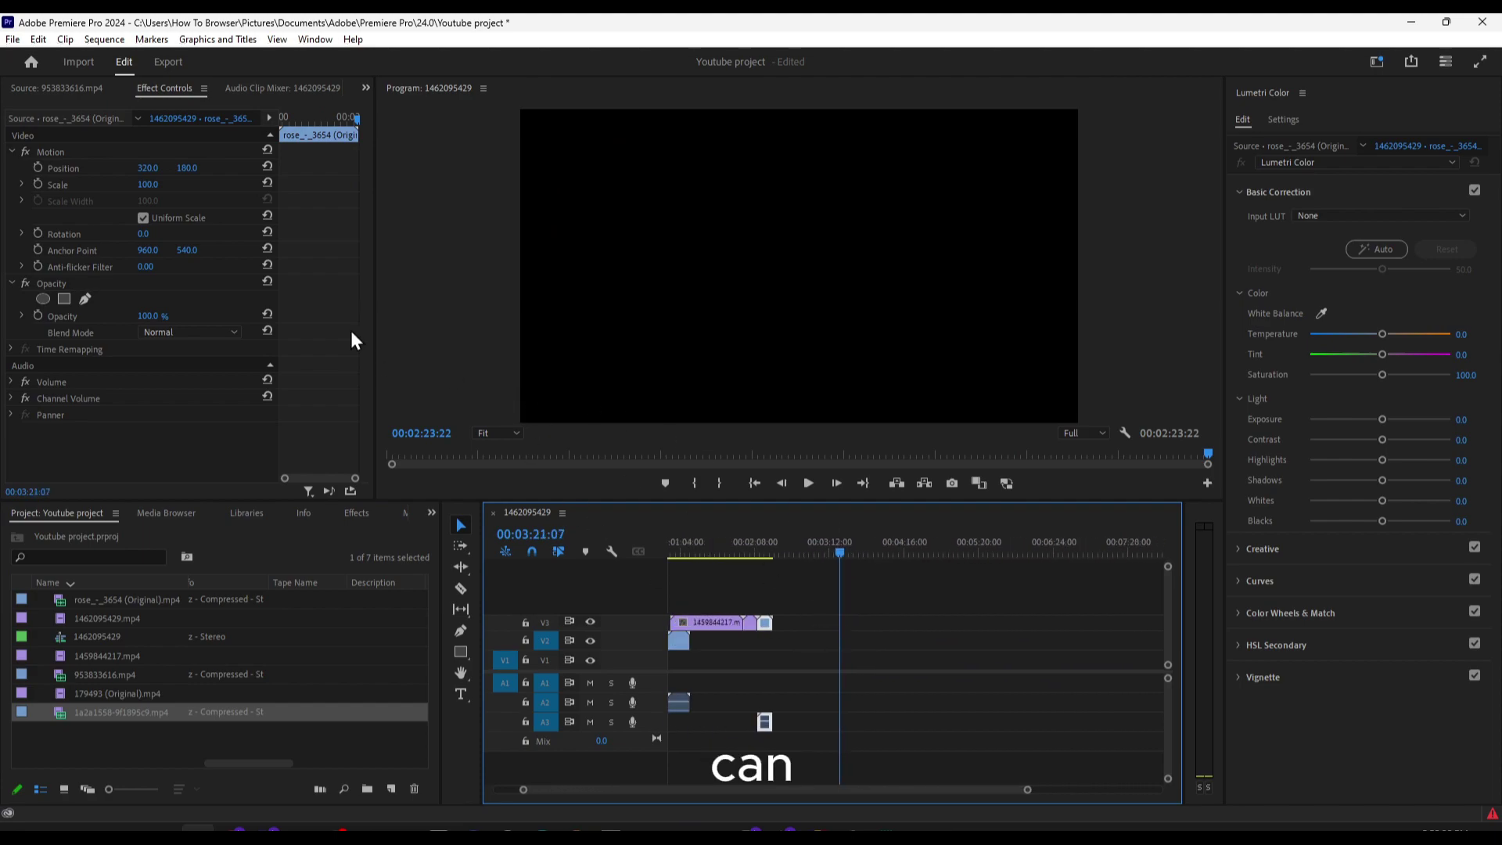
pyautogui.click(38, 39)
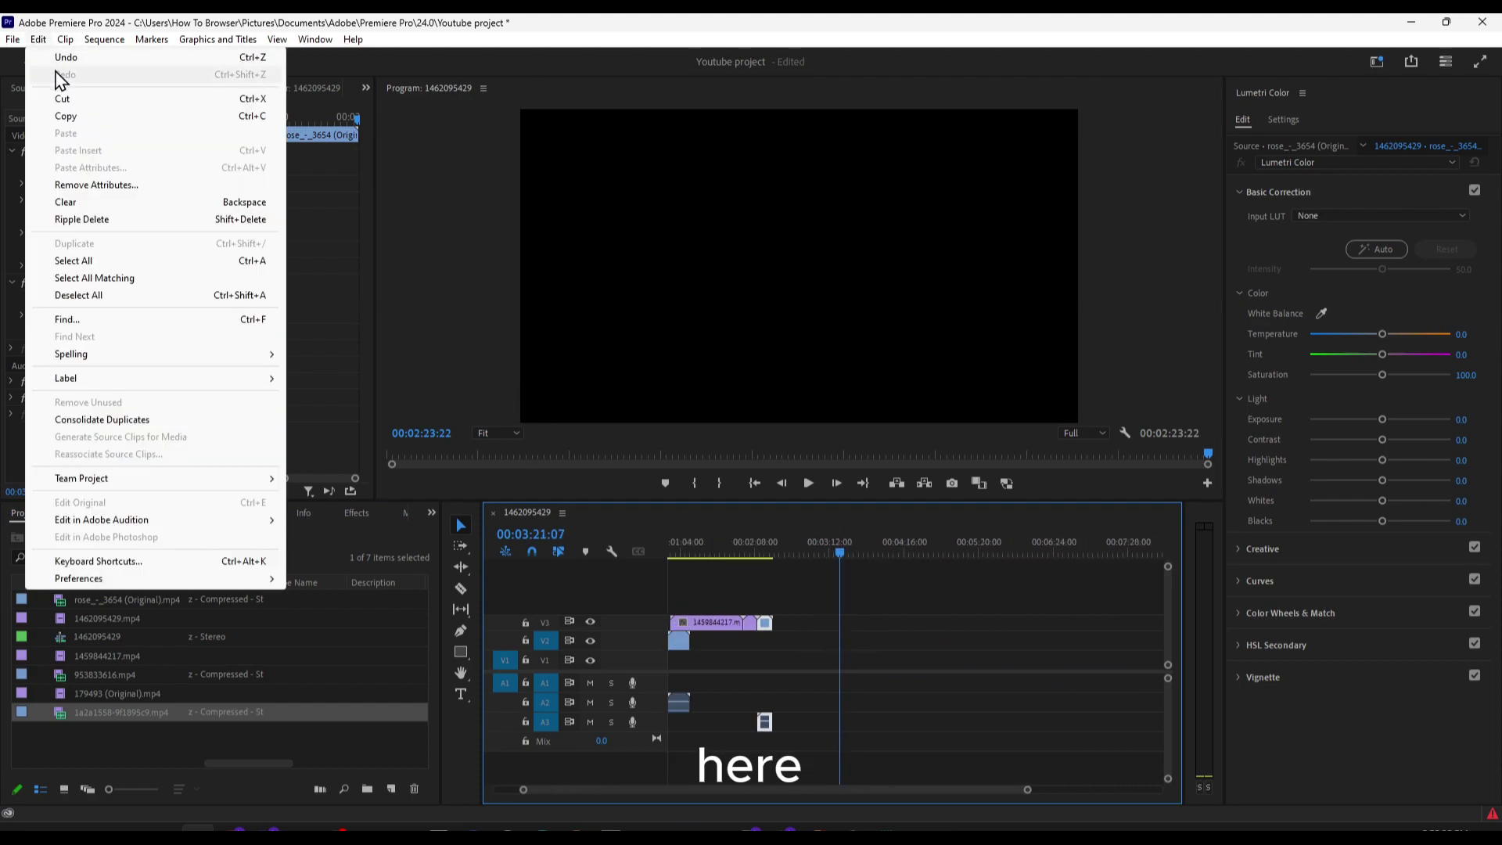
pyautogui.moveTo(57, 39)
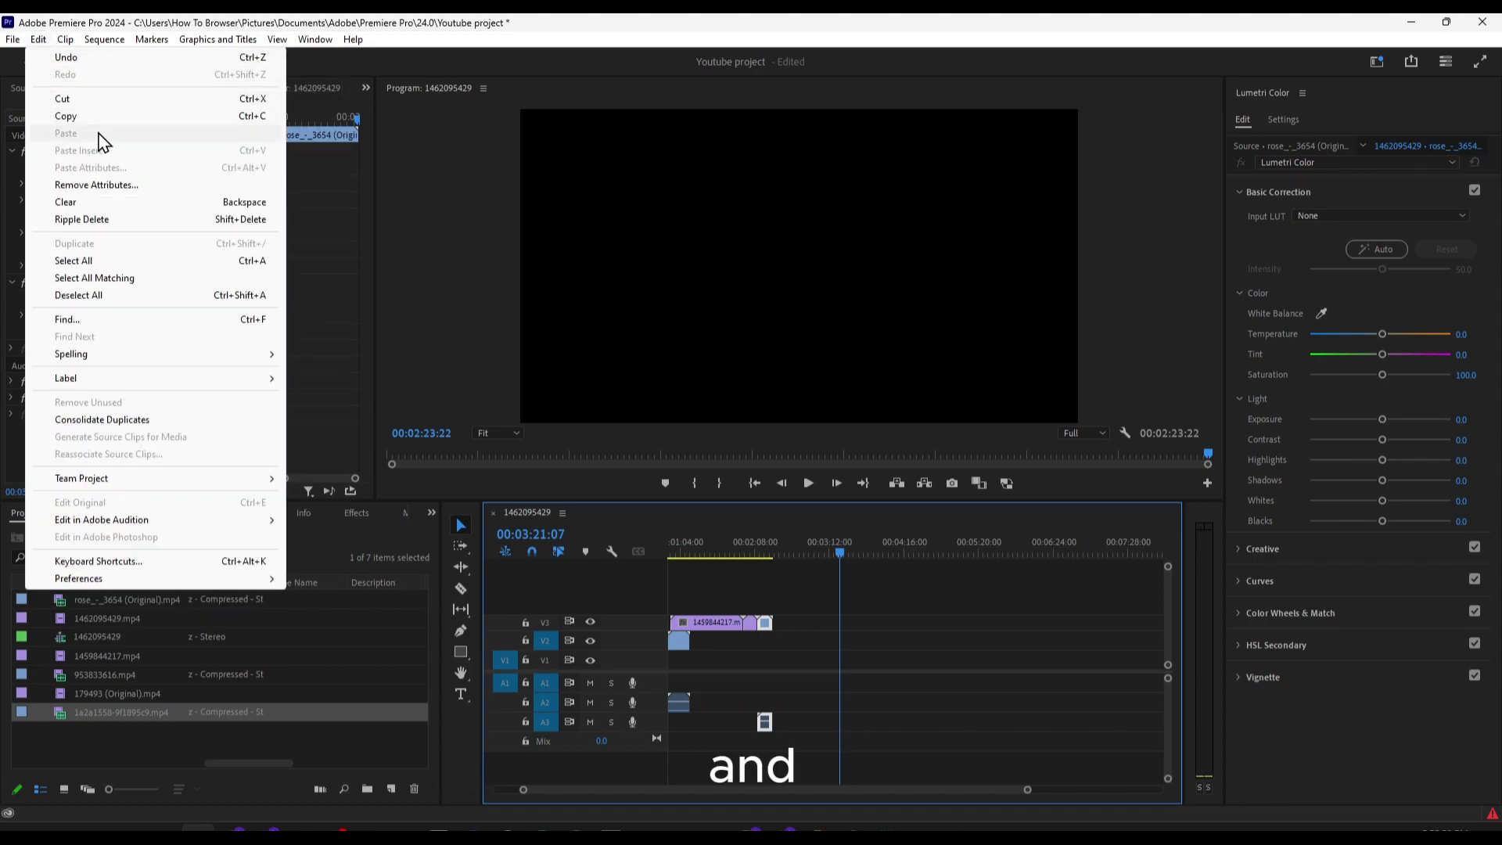
# Copy the project file 1a2a1558-9f1895c9.mp4 and paste a second copy of it into the project's file list
pyautogui.click(95, 713)
pyautogui.rightClick(84, 715)
pyautogui.click(53, 722)
pyautogui.rightClick(56, 729)
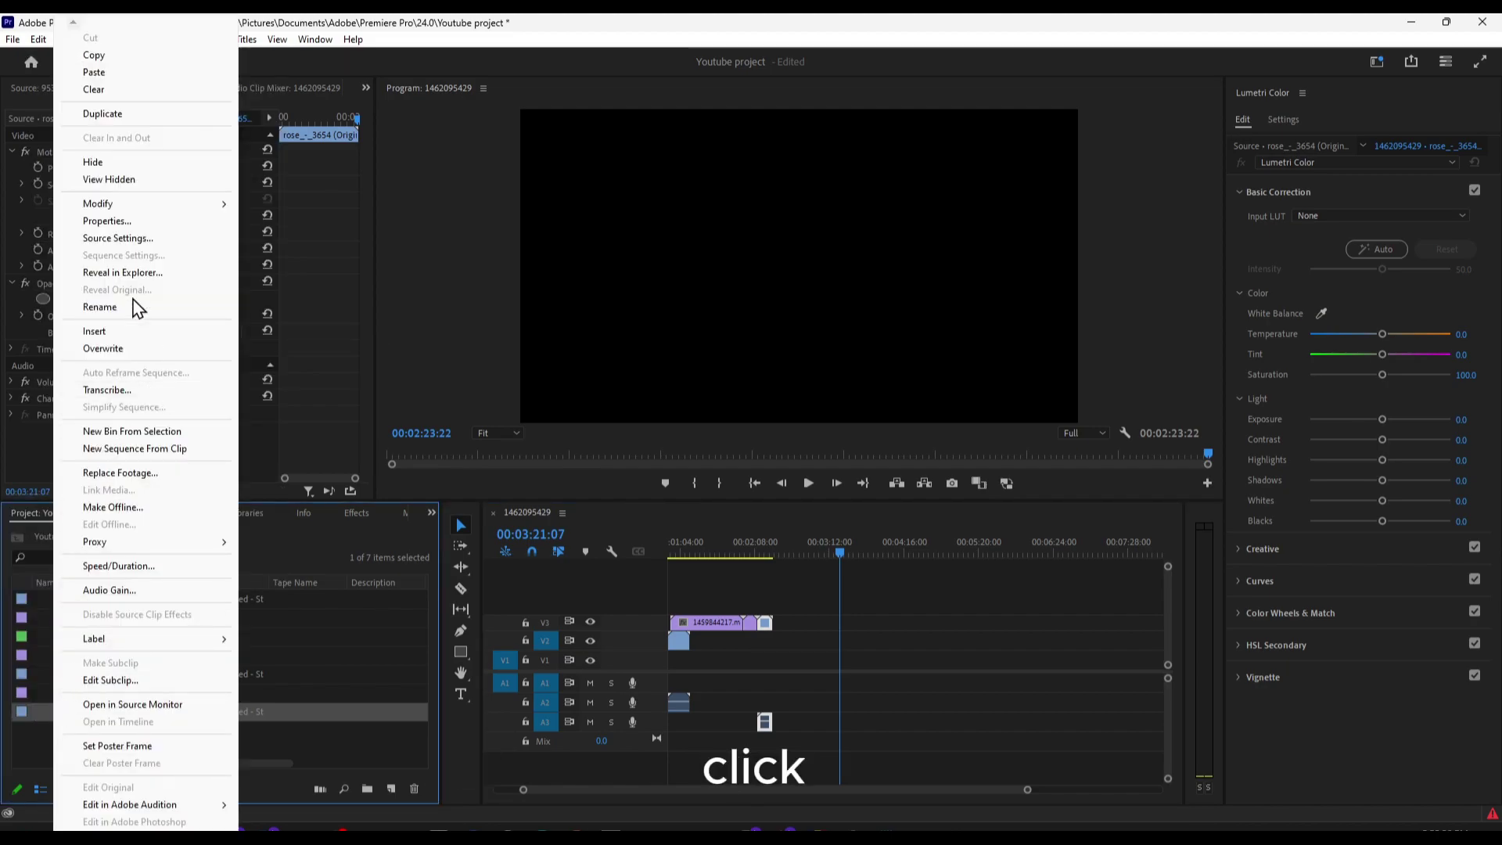
pyautogui.click(88, 55)
pyautogui.click(38, 39)
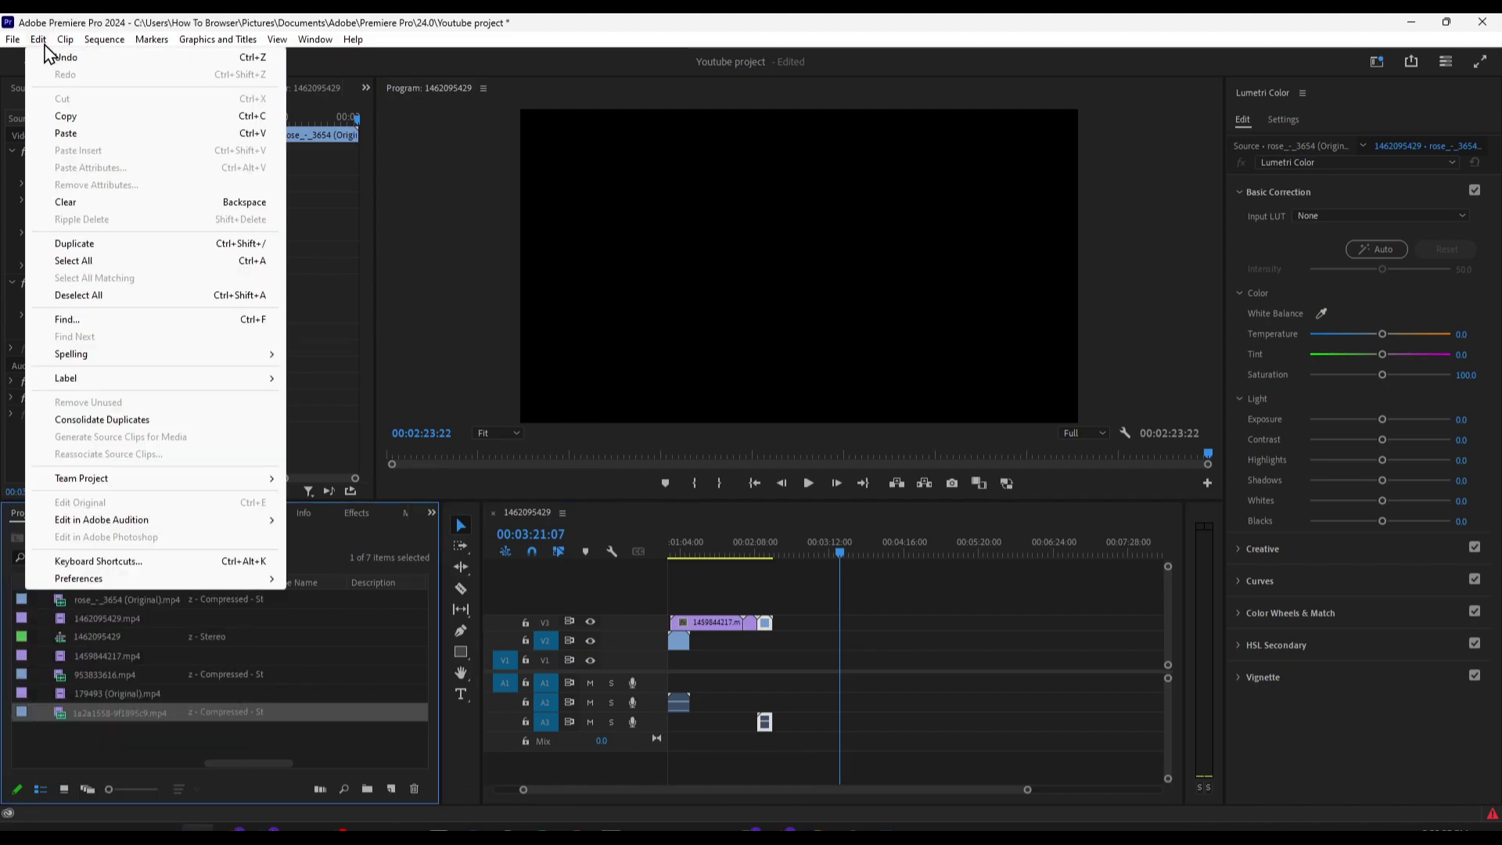
pyautogui.click(66, 133)
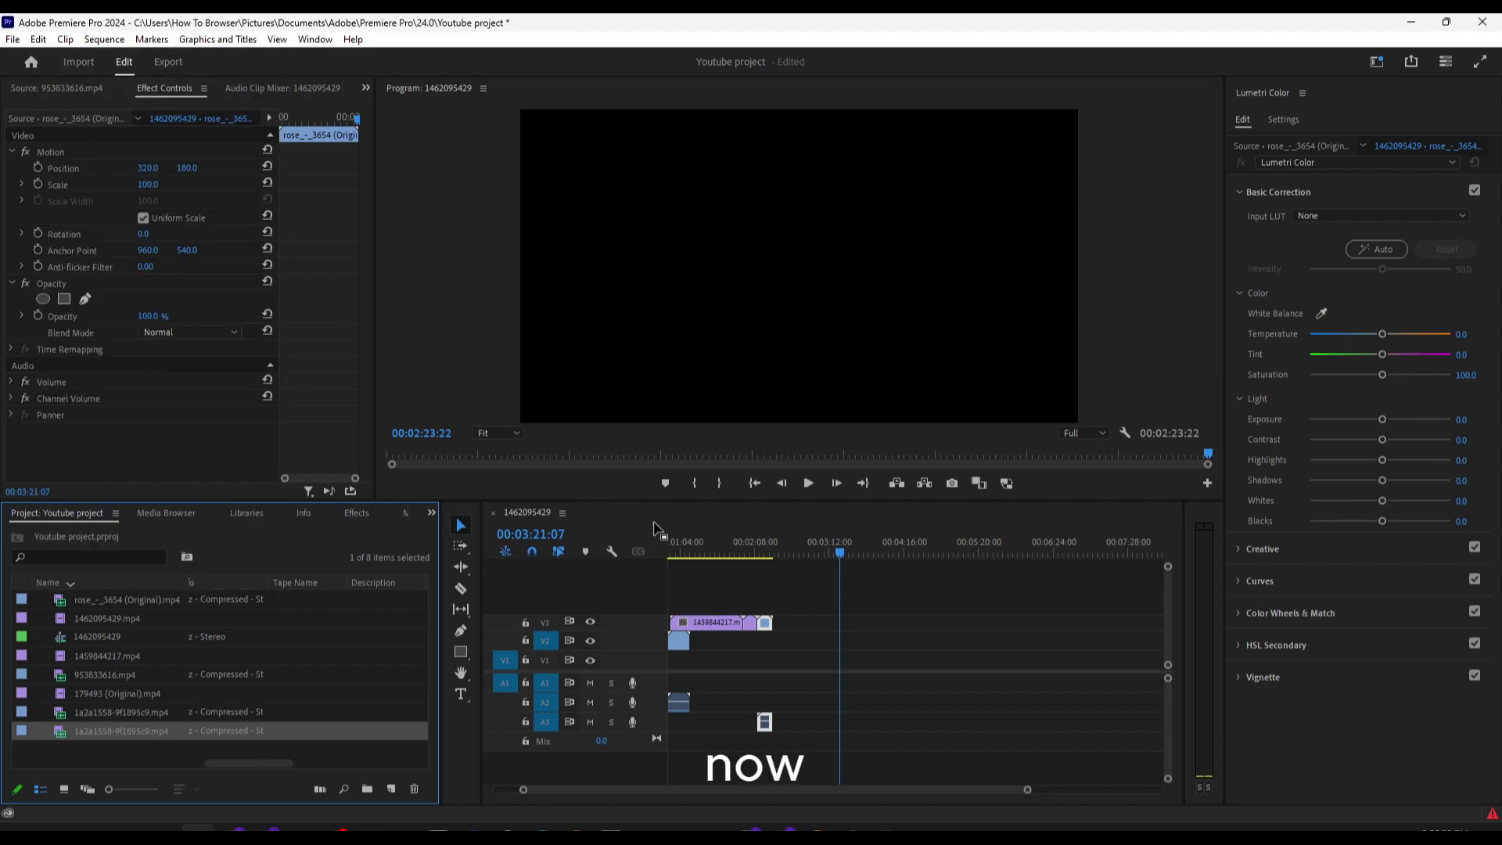
# Select the first 1a2a1558-9f1895c9.mp4 entry in the project and close the Project panel
pyautogui.click(131, 710)
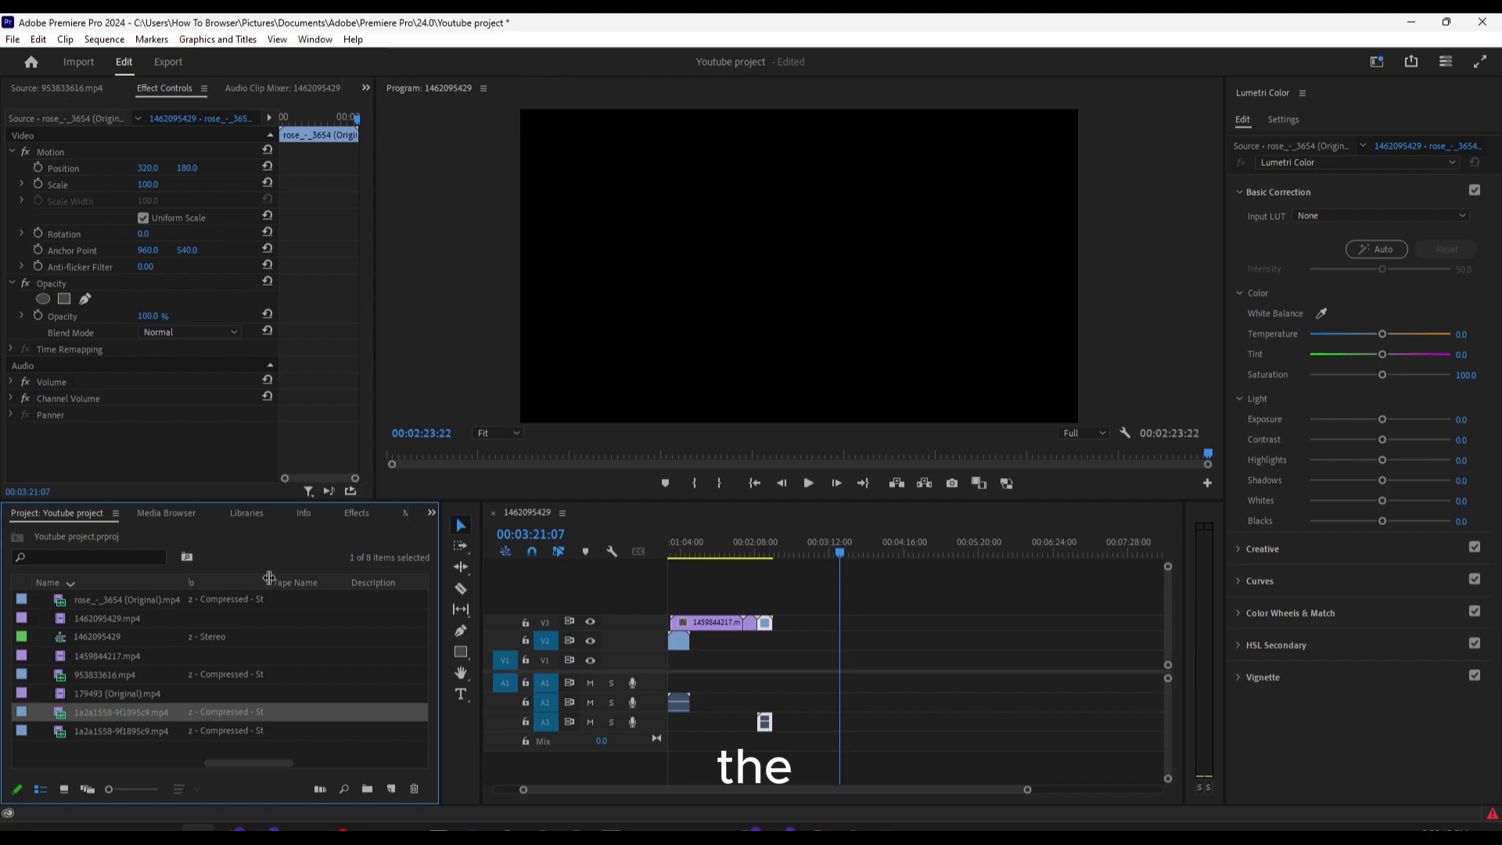
pyautogui.click(116, 514)
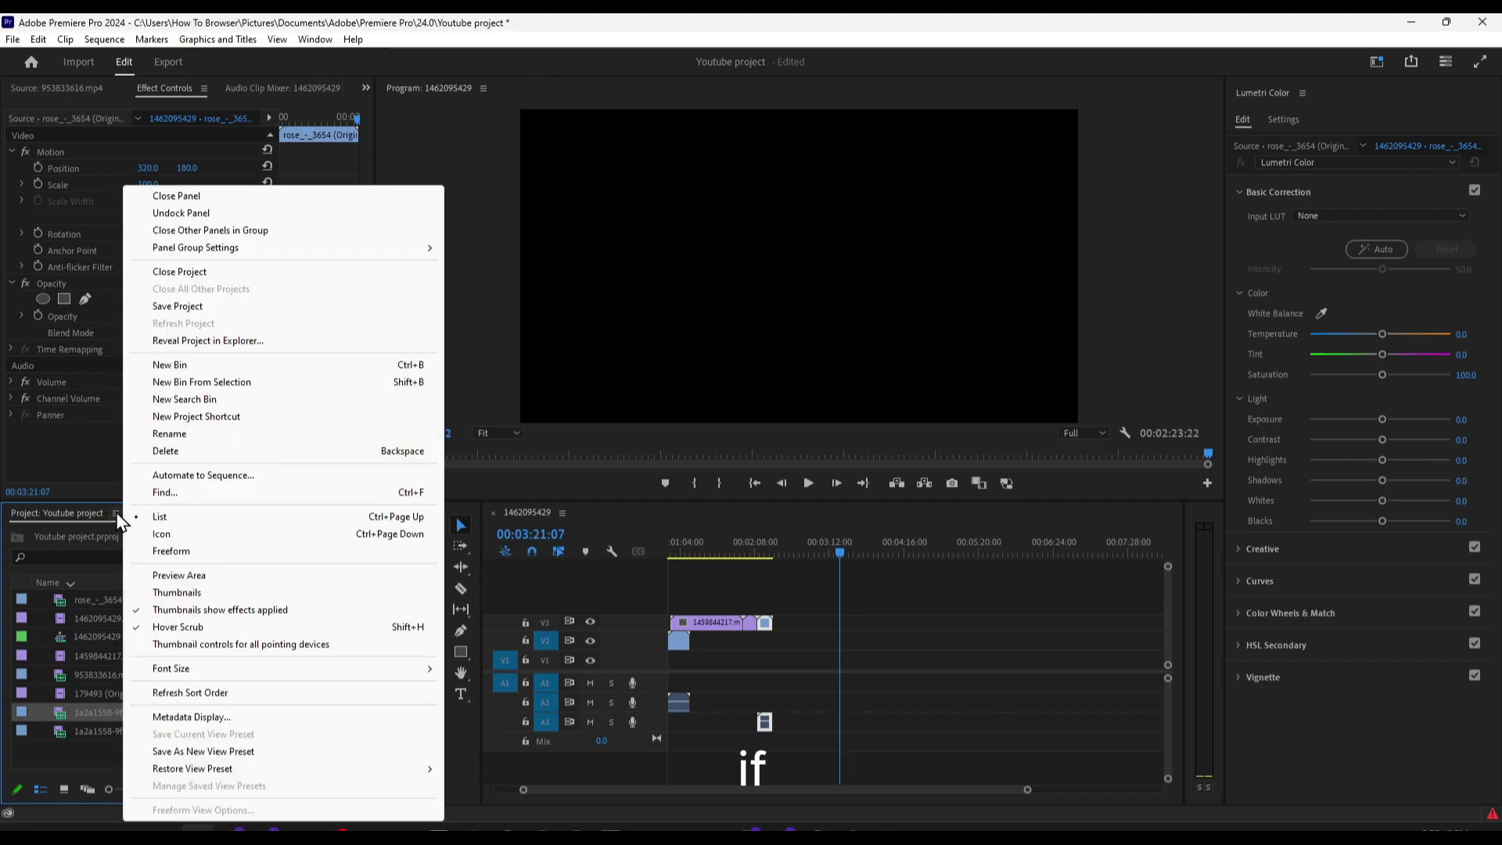
pyautogui.click(224, 196)
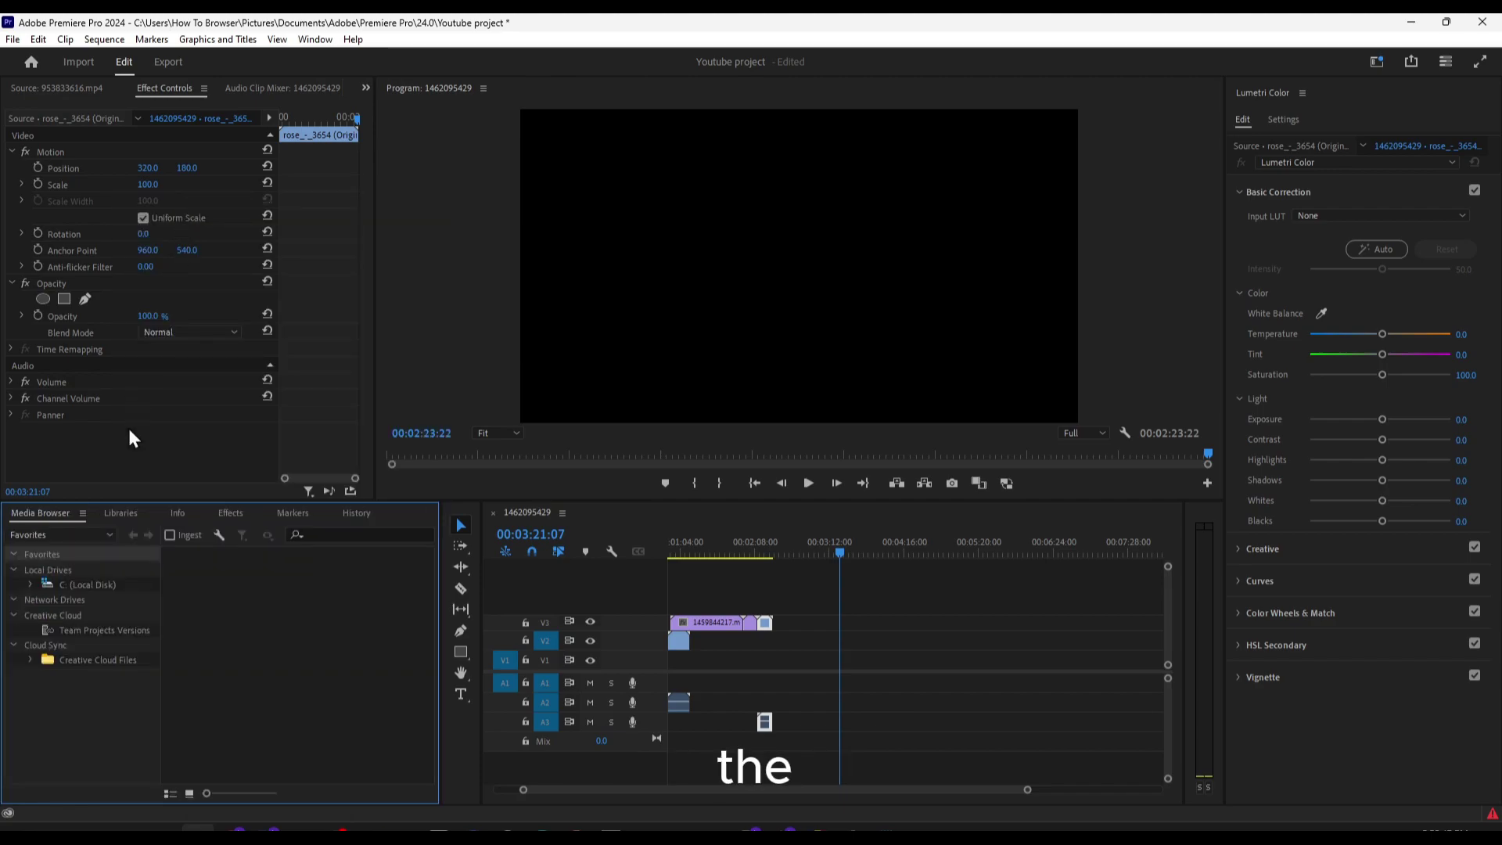
# Show the Libraries panel while looking for the closed Project panel, and return to the Media Browser
pyautogui.click(315, 39)
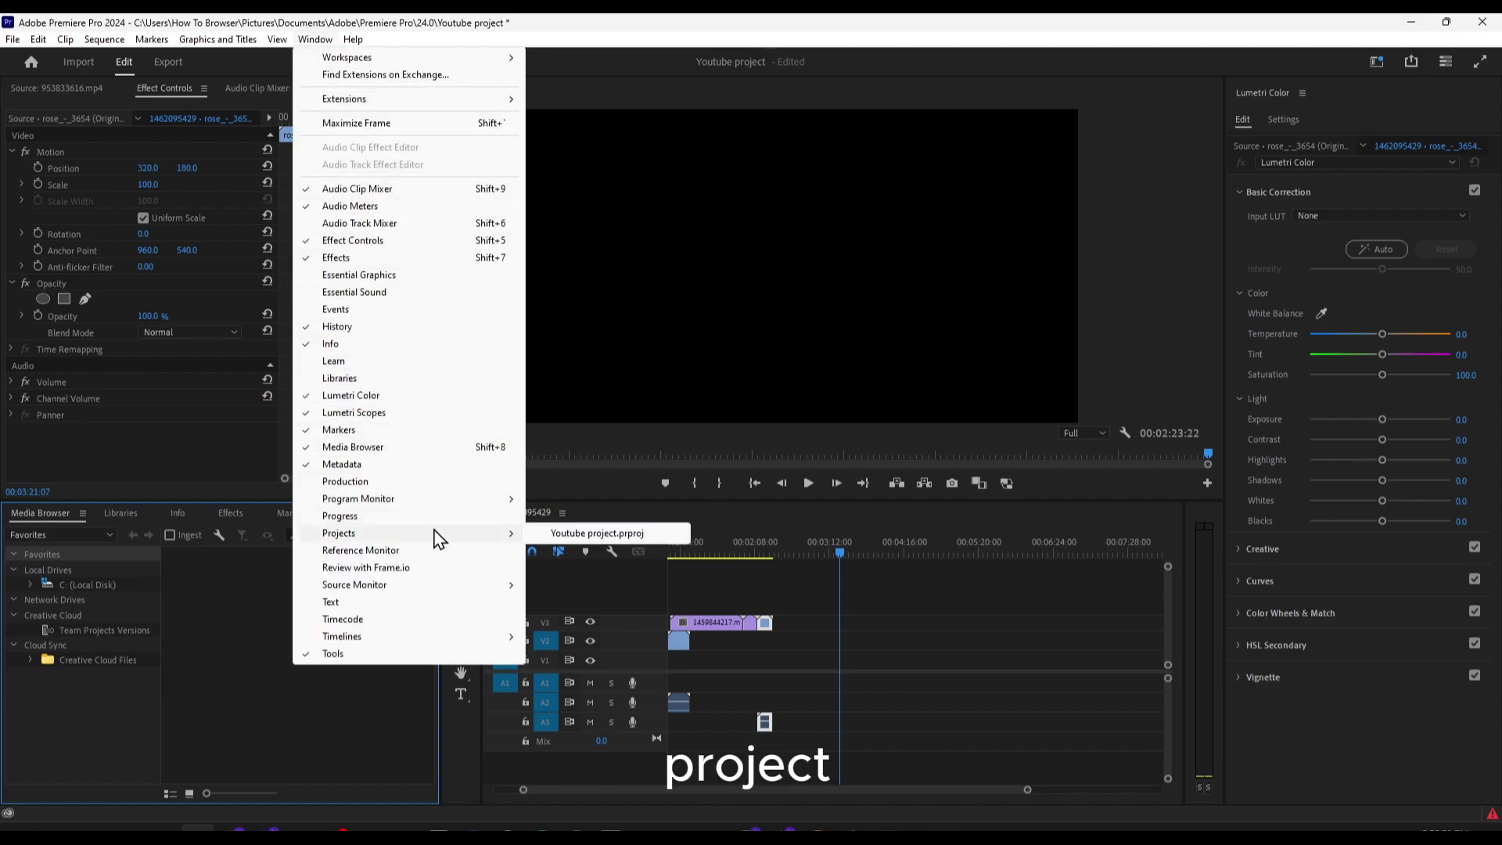
pyautogui.moveTo(420, 586)
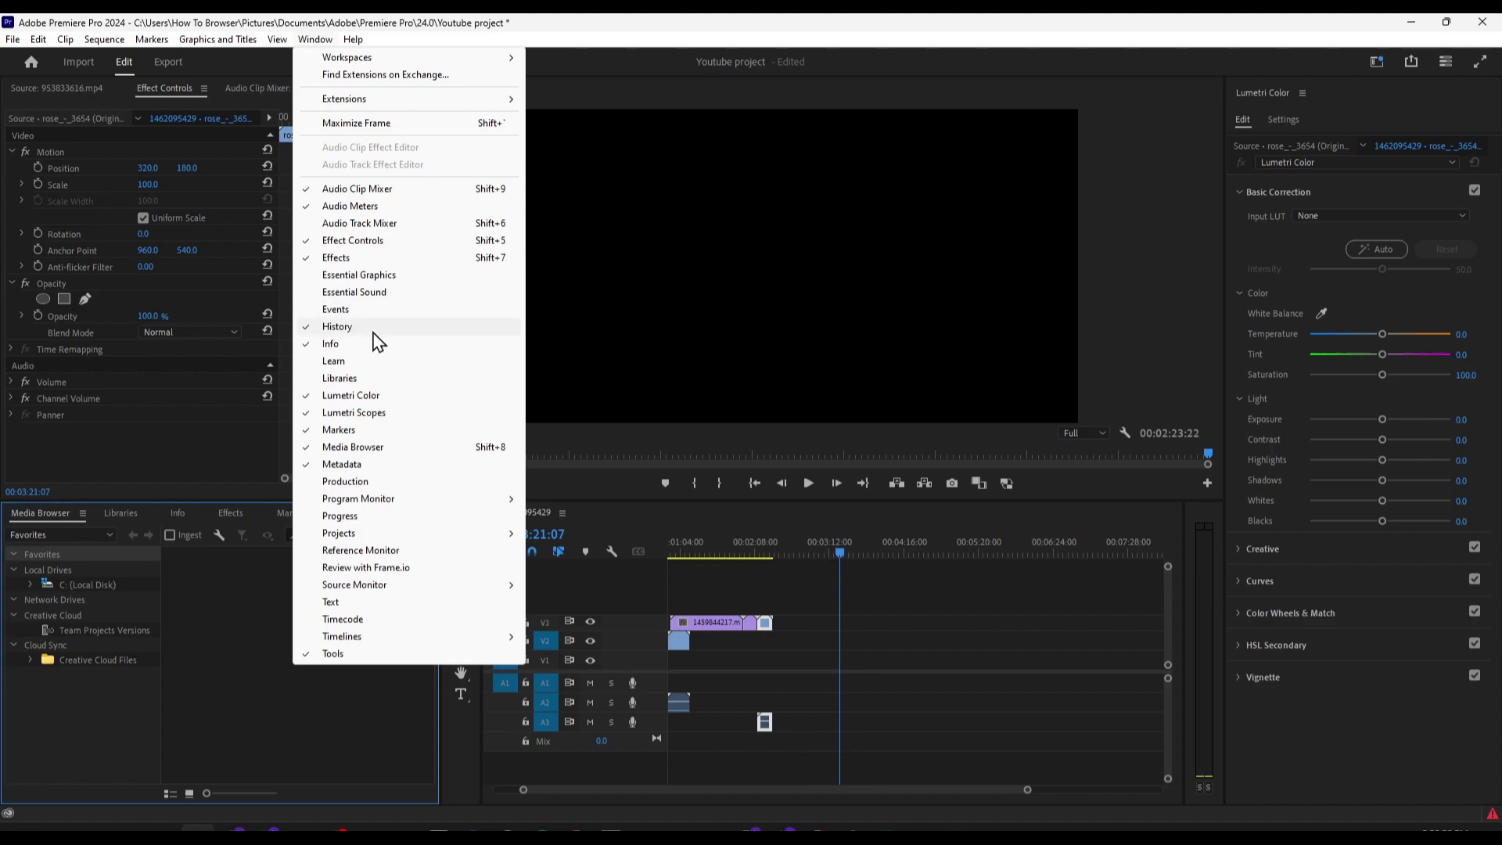
pyautogui.click(365, 378)
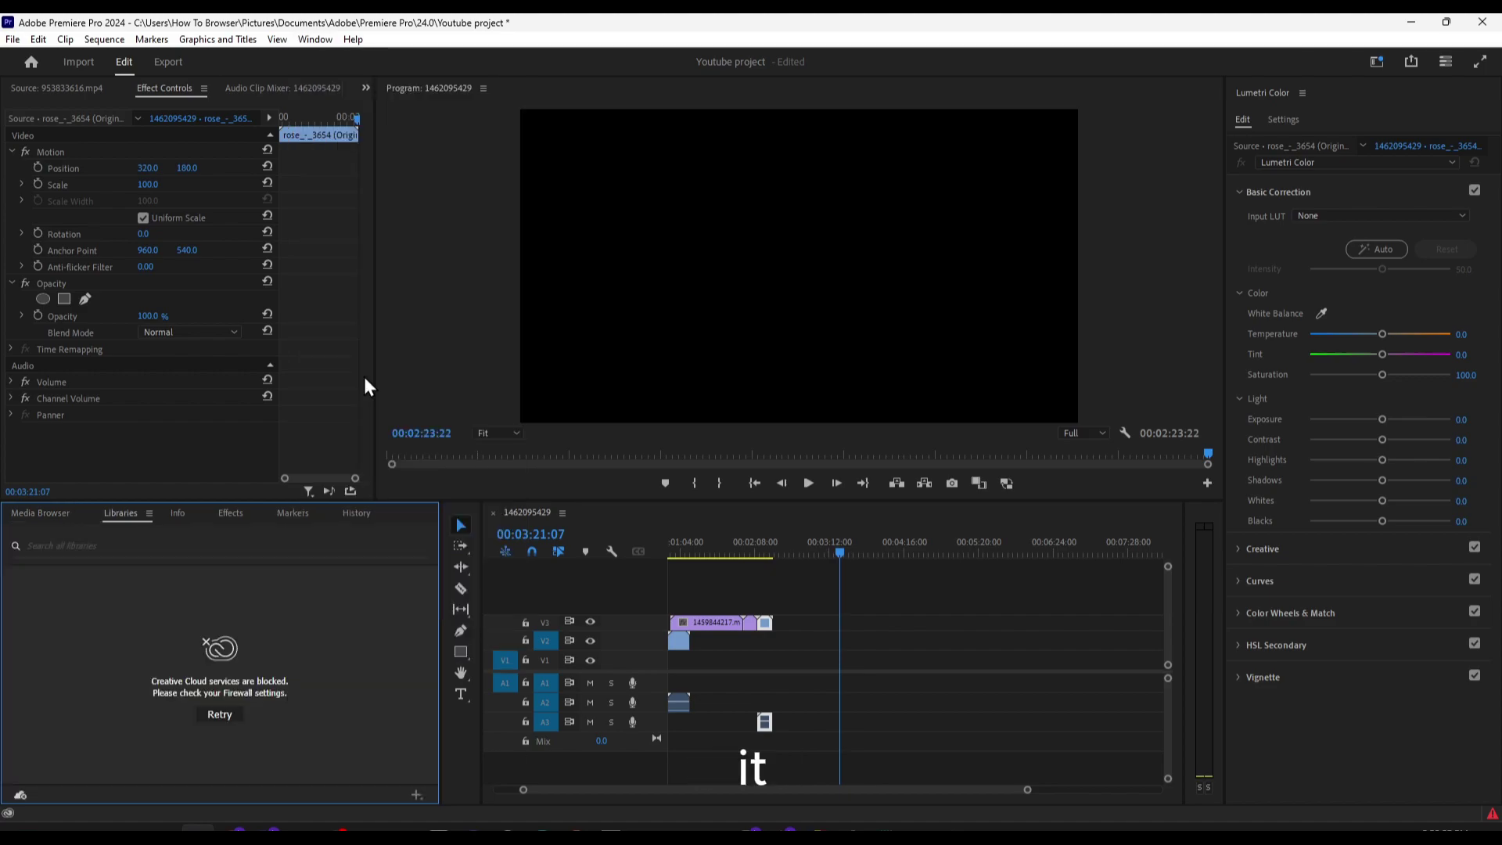
pyautogui.click(39, 514)
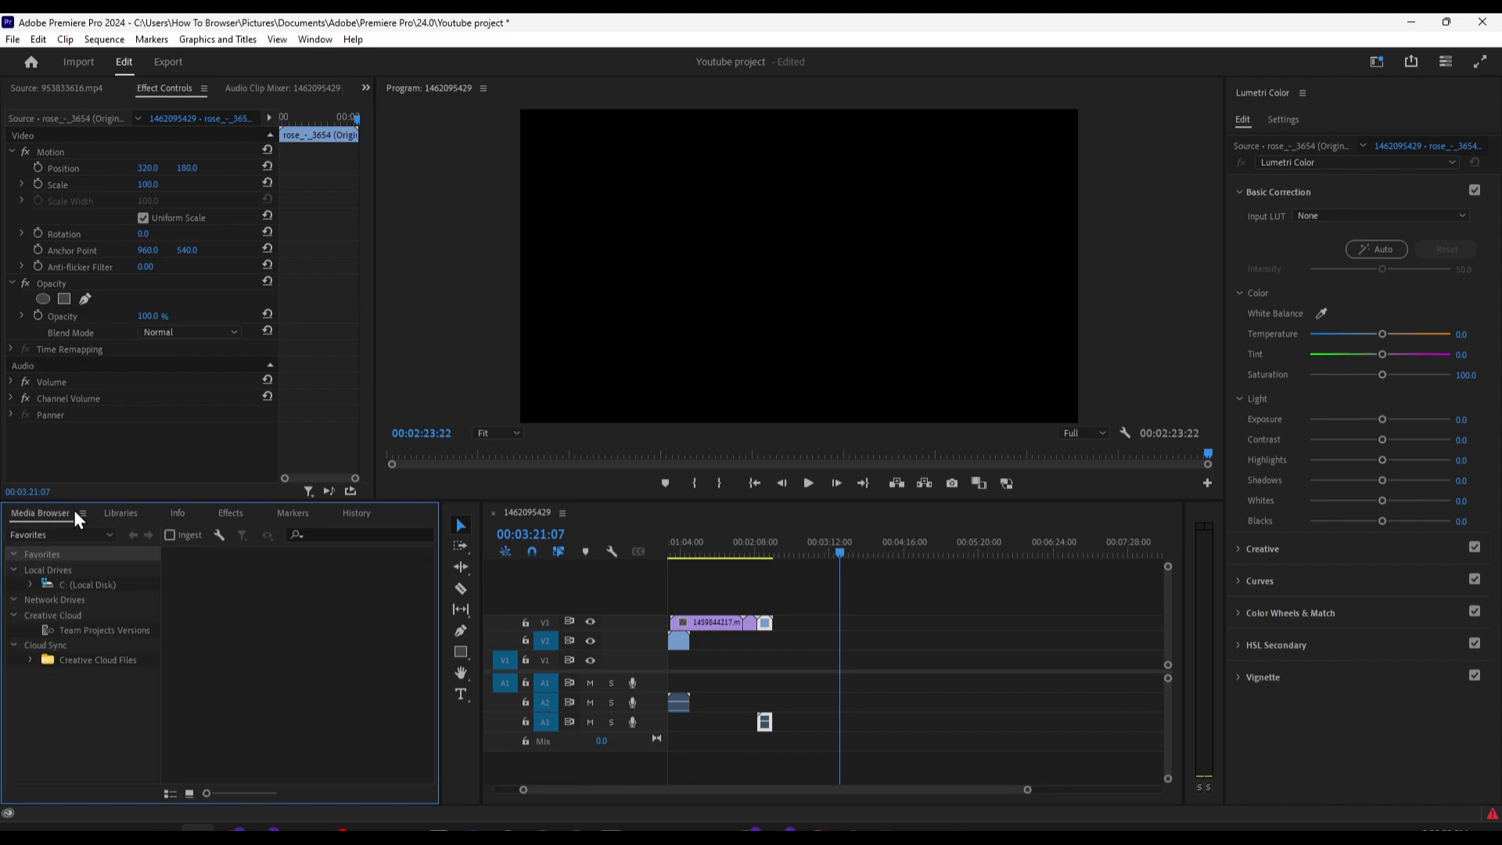
# Reopen the project panel for Youtube project.prproj
pyautogui.click(316, 39)
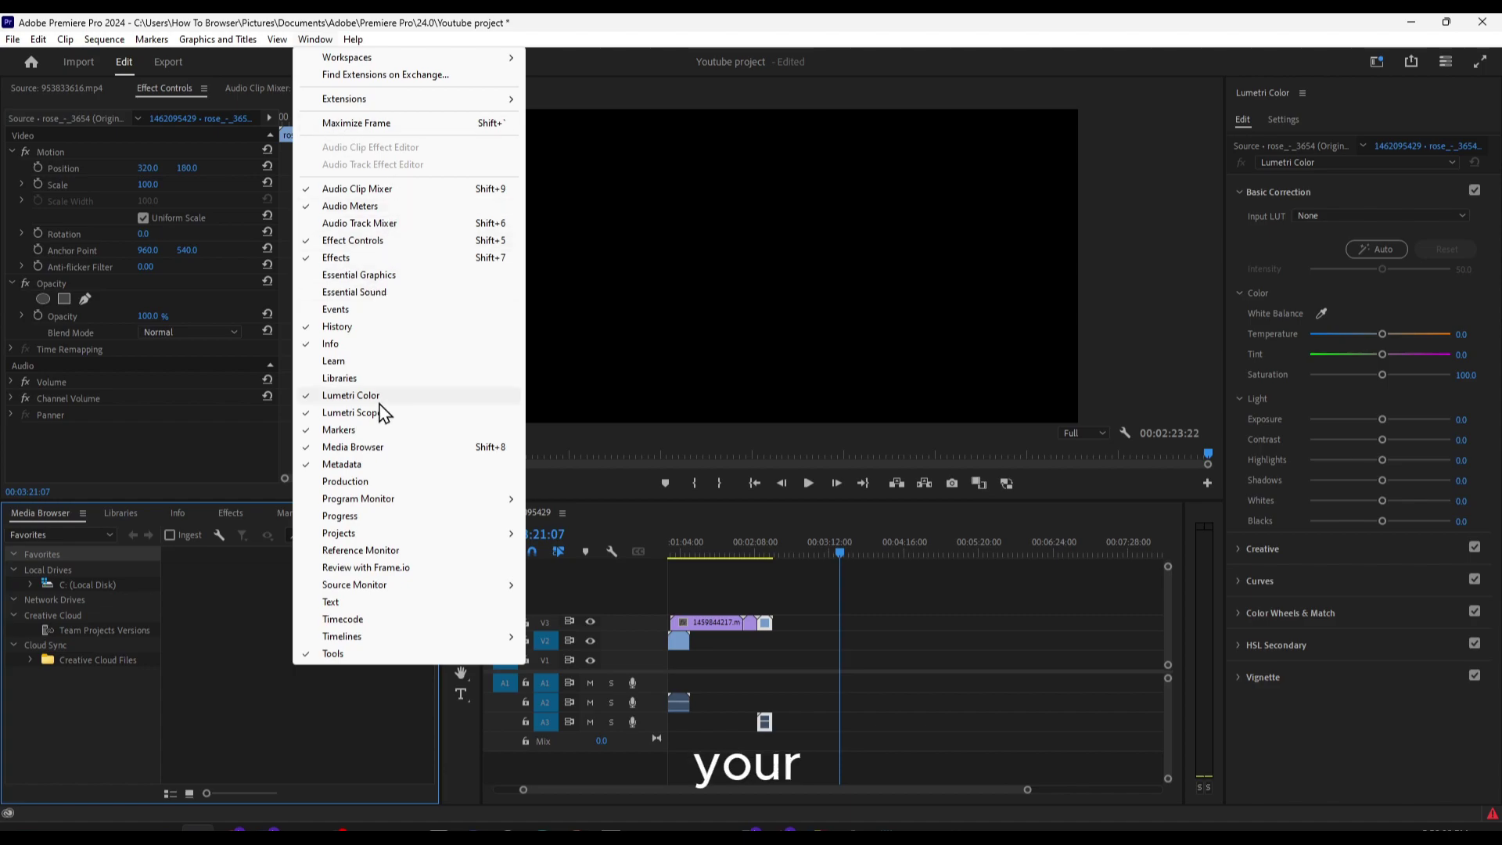
pyautogui.moveTo(391, 533)
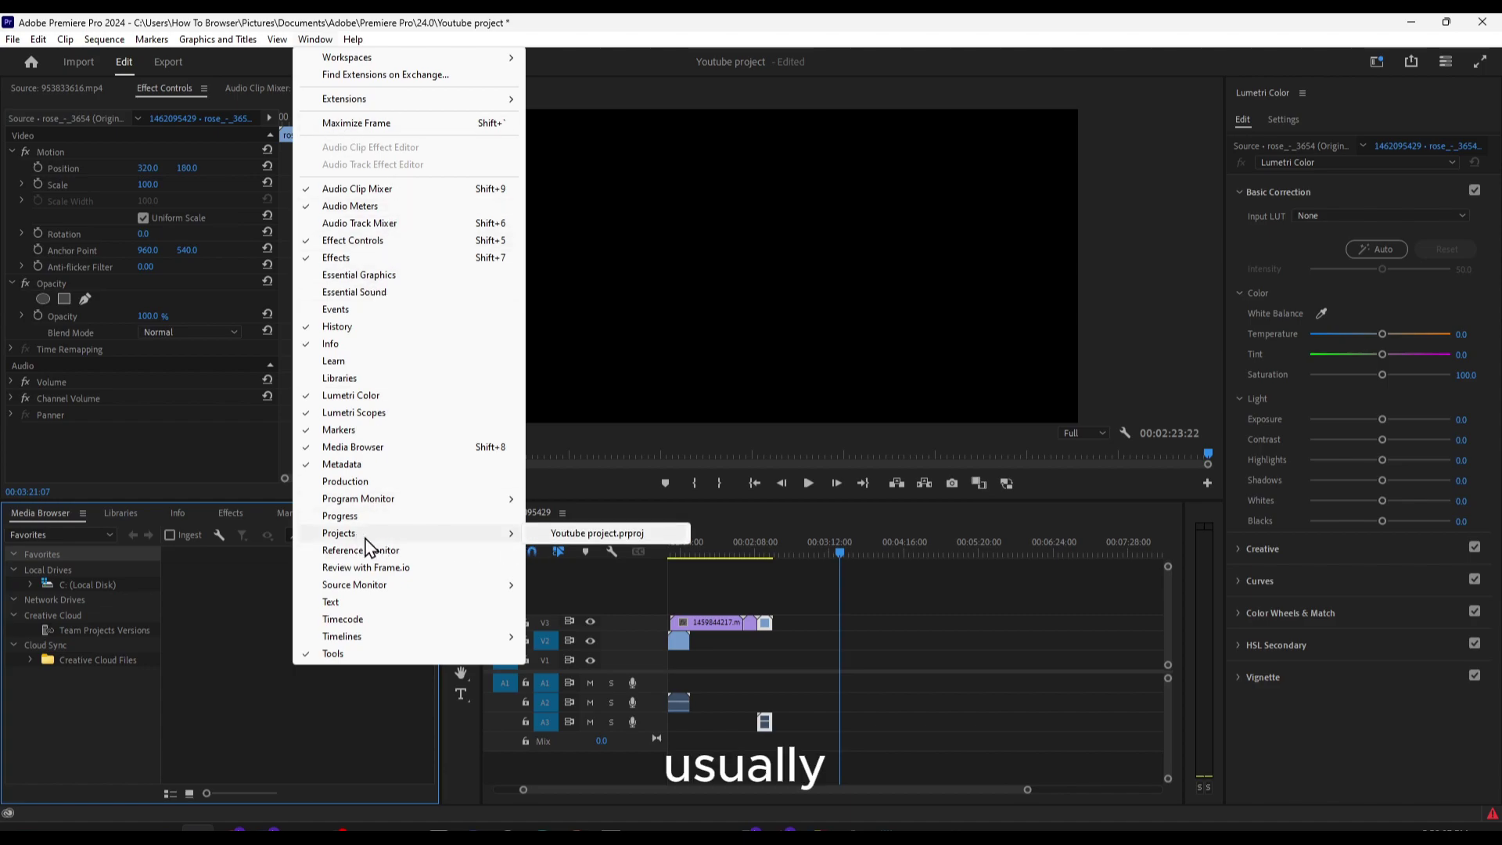
pyautogui.click(551, 533)
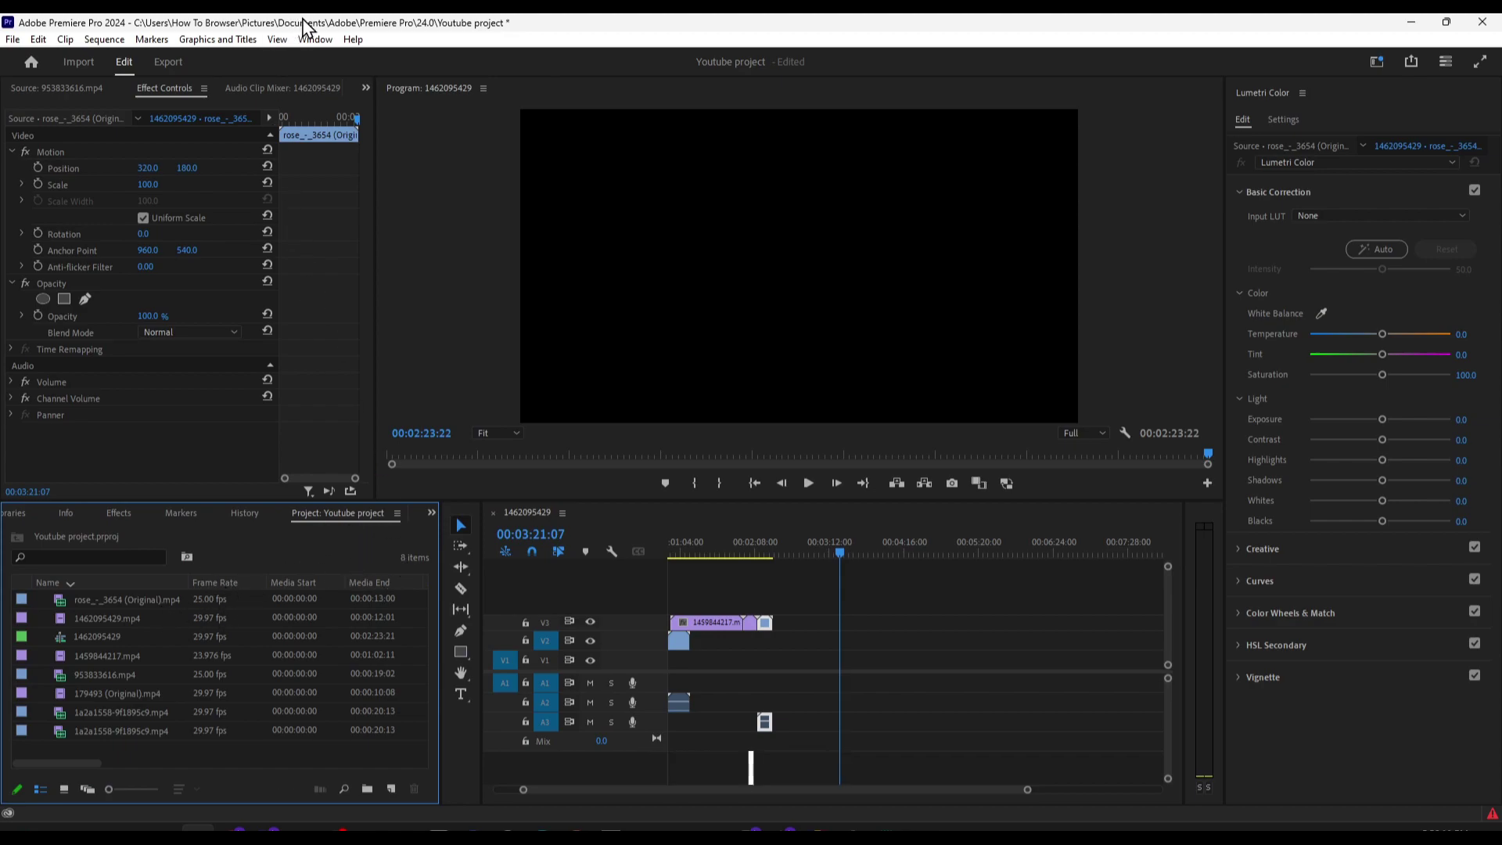
# Reset the Editing workspace to its saved layout
pyautogui.click(320, 40)
pyautogui.moveTo(406, 58)
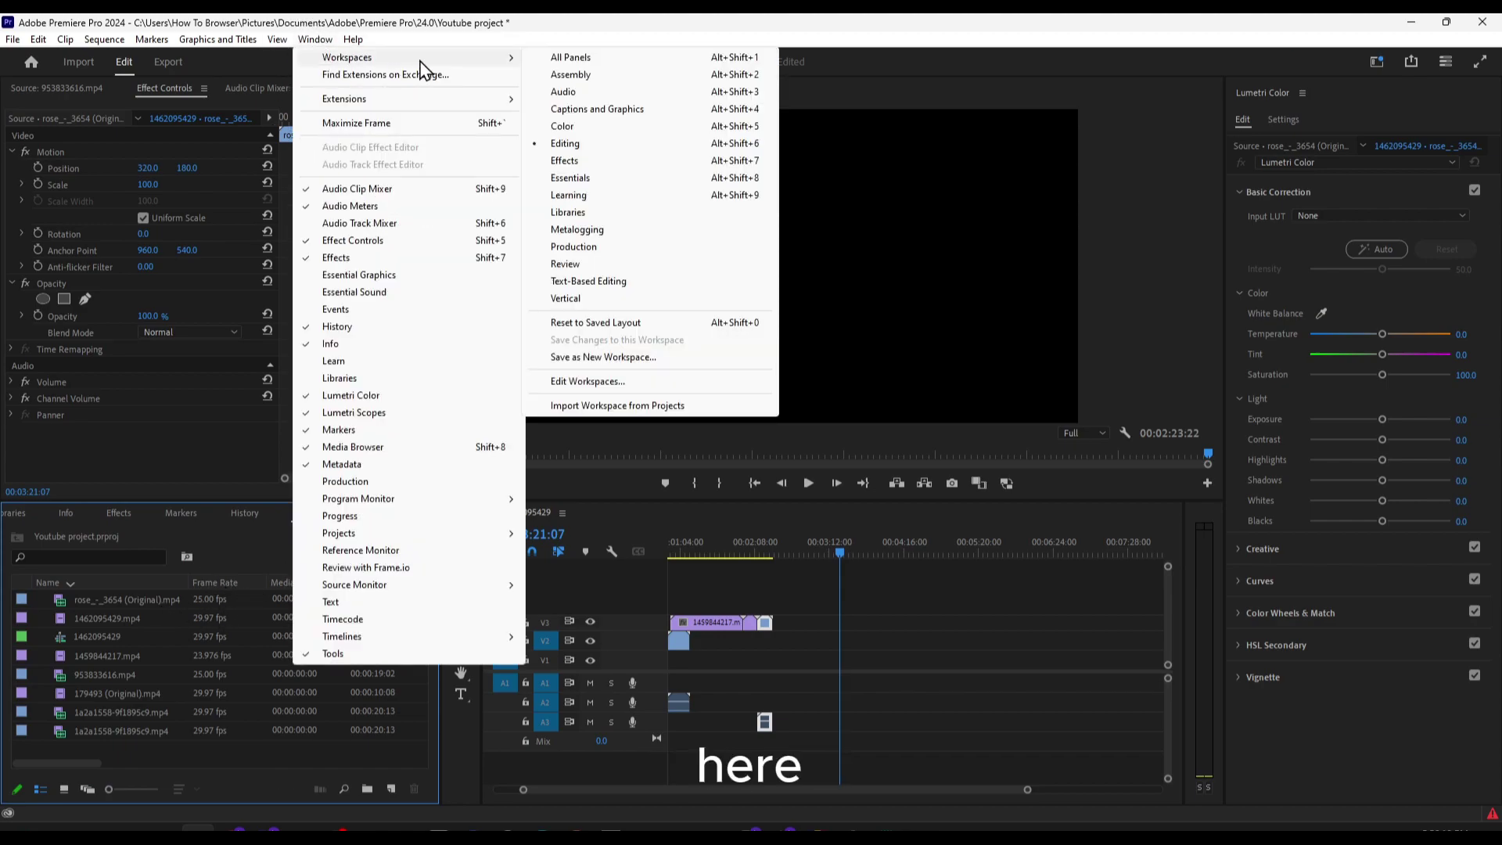
pyautogui.click(610, 323)
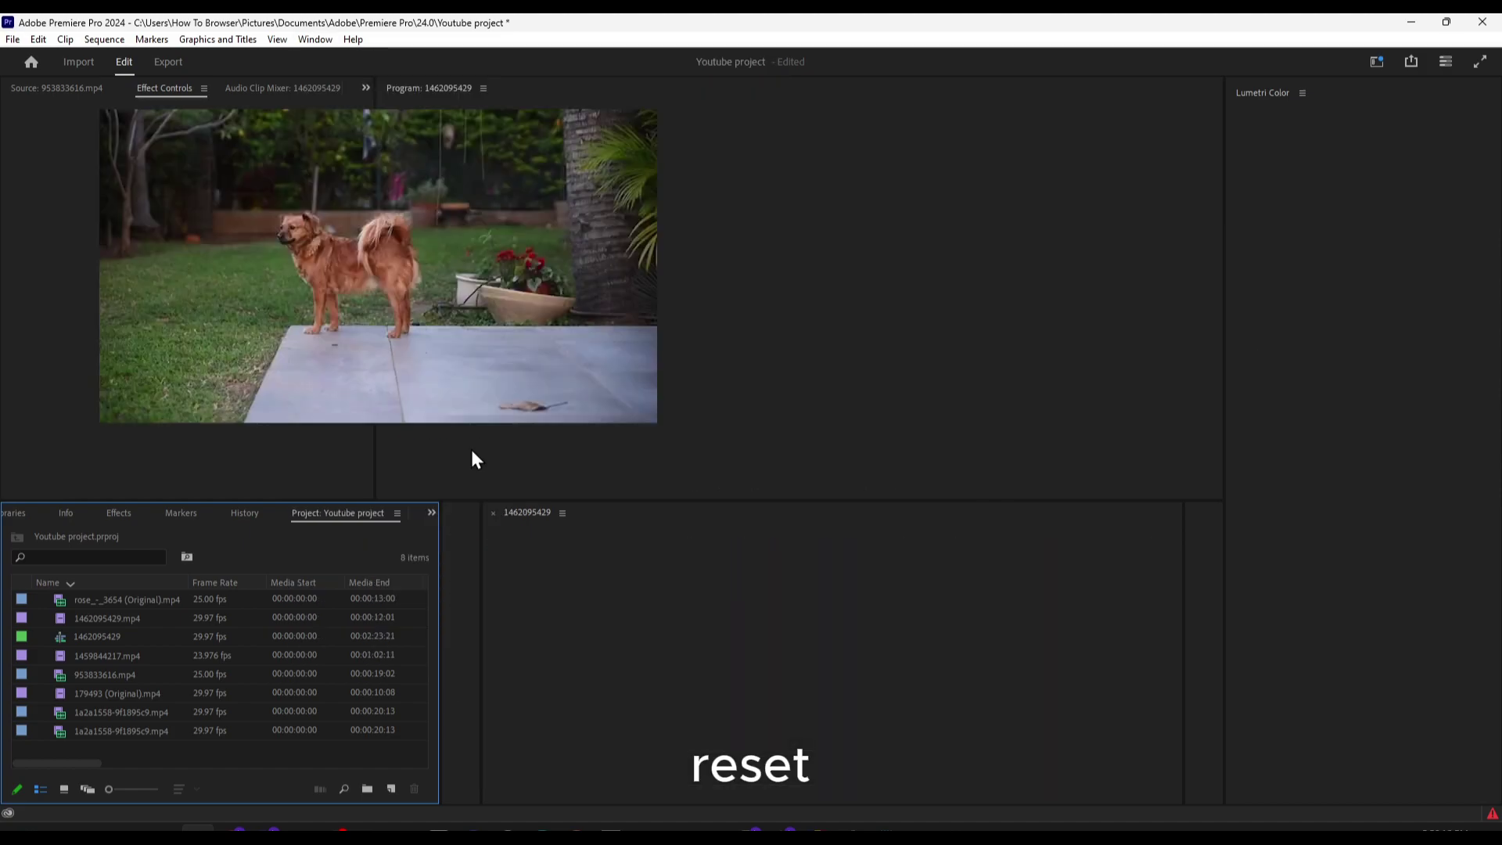
# Adjust the divider between the source and program areas and show the Effect Controls panel at a wider size
pyautogui.moveTo(757, 335); pyautogui.dragTo(352, 324)
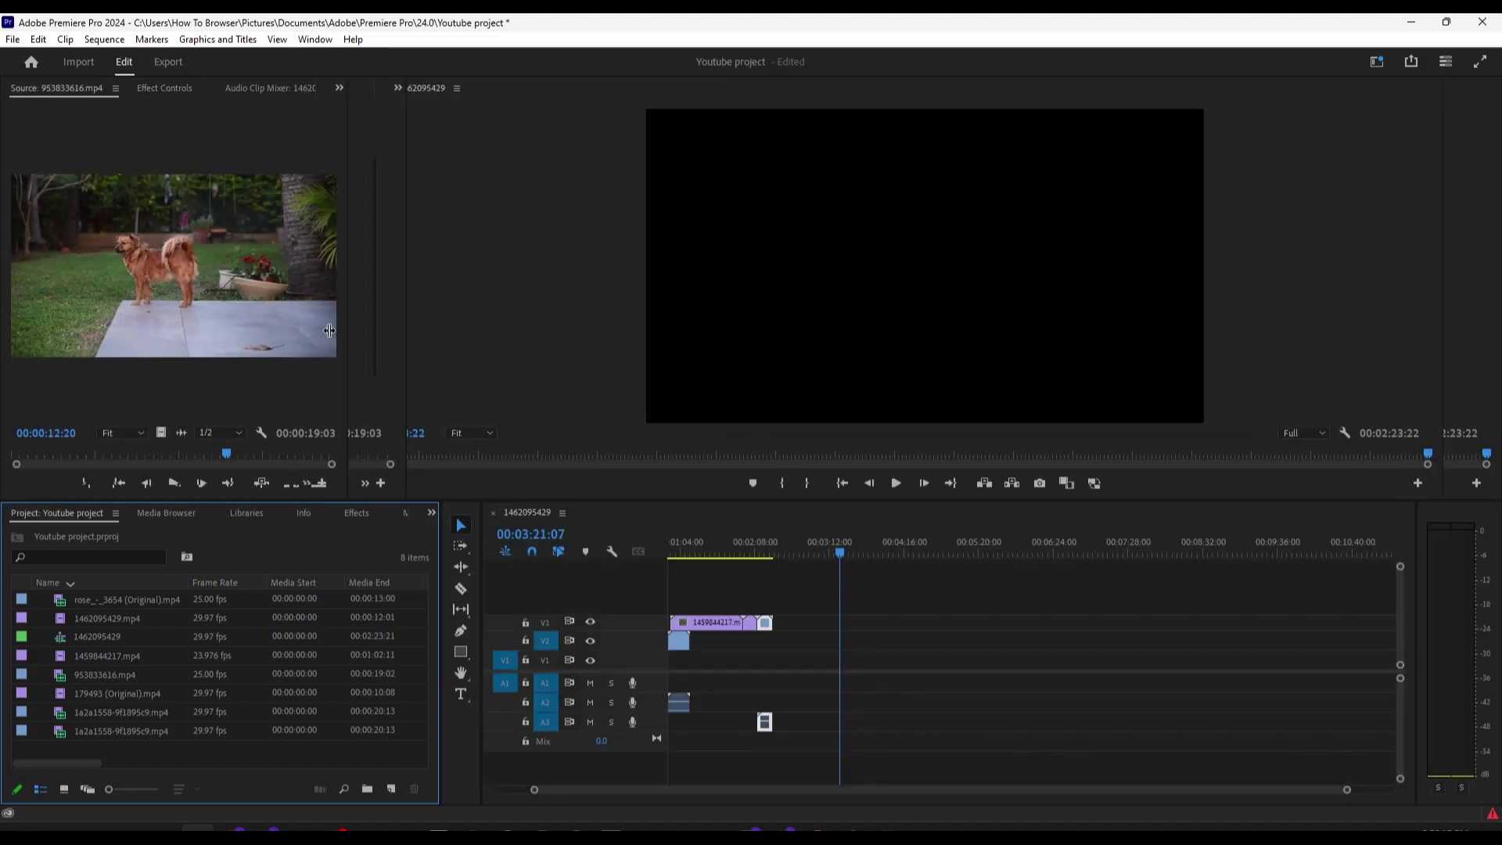
pyautogui.click(164, 88)
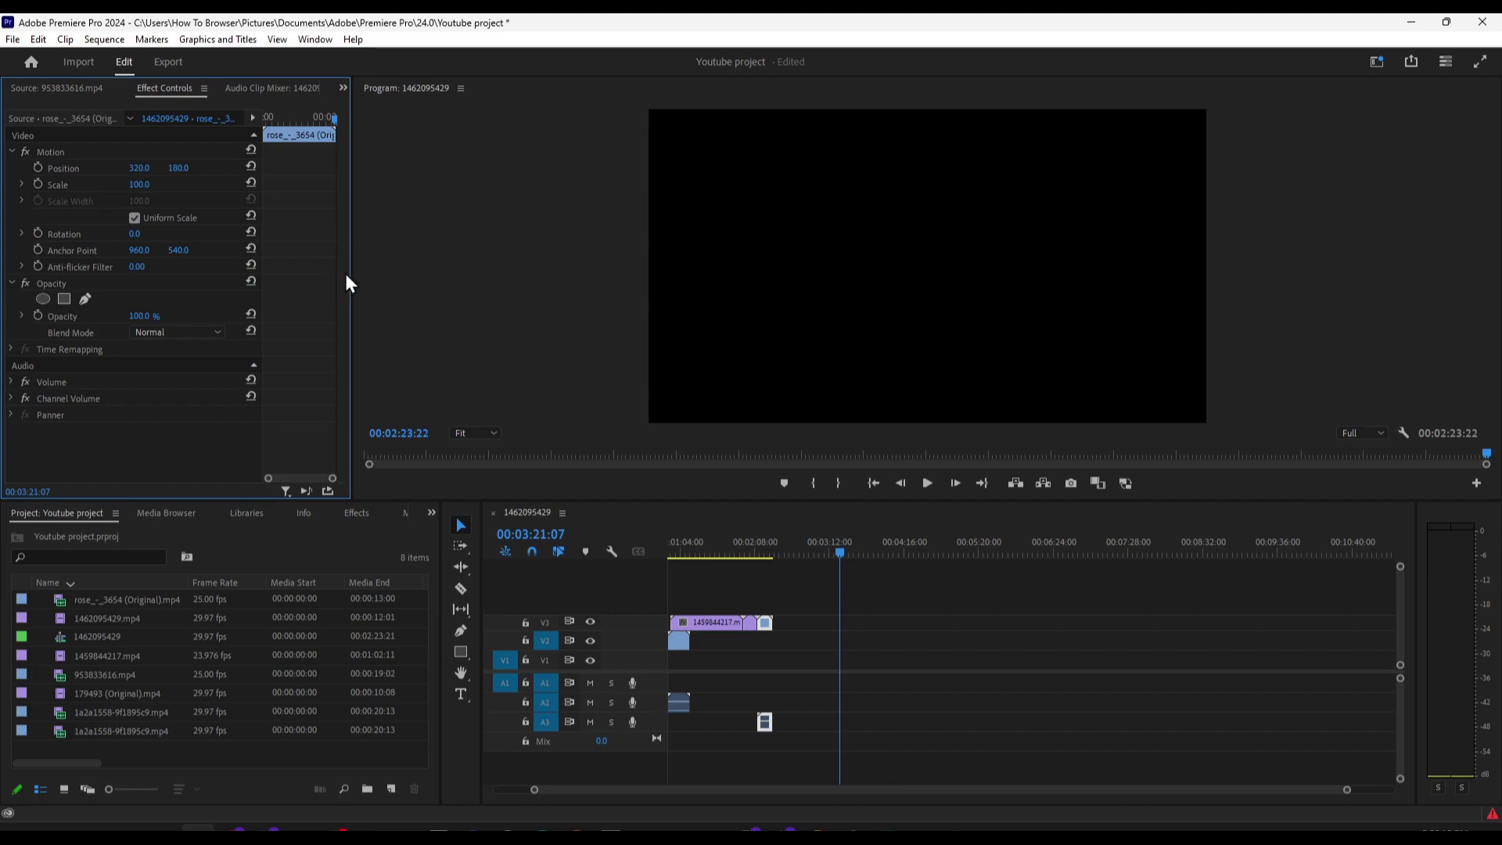
pyautogui.moveTo(351, 266); pyautogui.dragTo(420, 268)
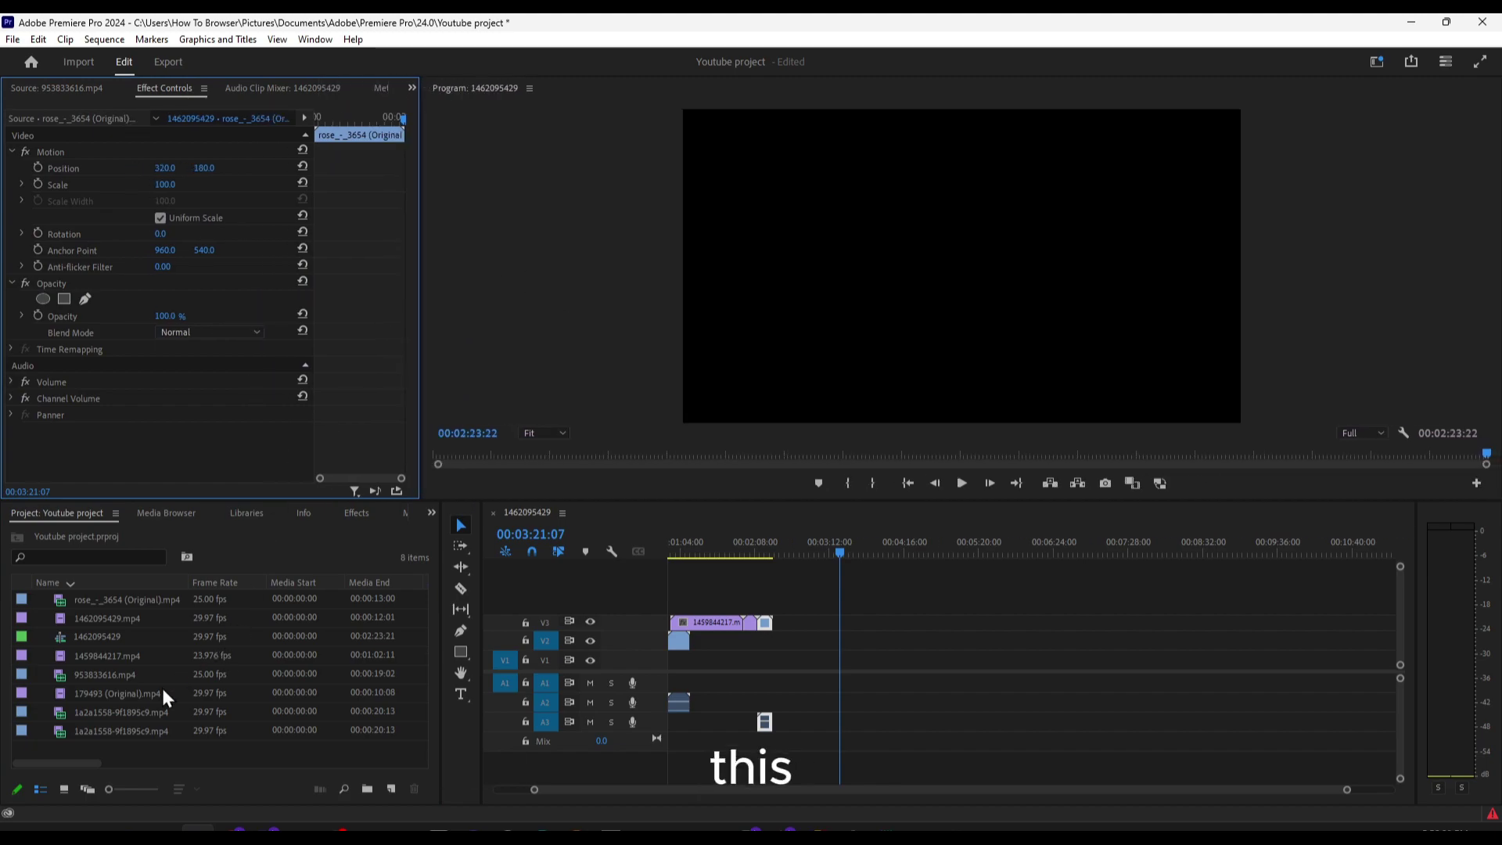
# Place the first 1a2a1558-9f1895c9.mp4 file on tracks V1 and A1 in the empty area after the last clip, and set the playhead to 00:03:12:00
pyautogui.click(164, 718)
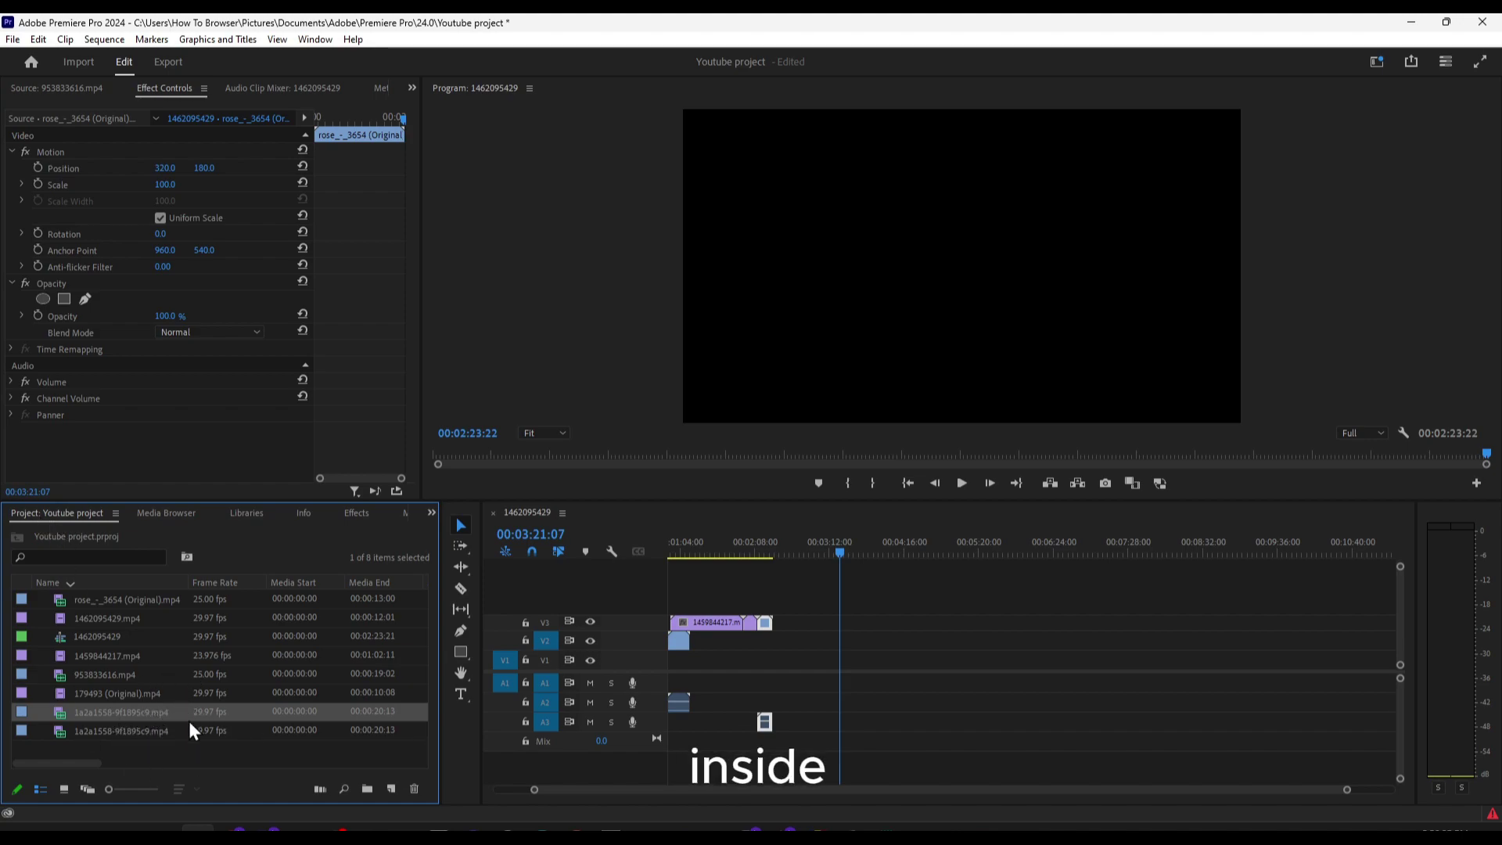
pyautogui.moveTo(185, 716); pyautogui.dragTo(828, 677)
pyautogui.click(828, 554)
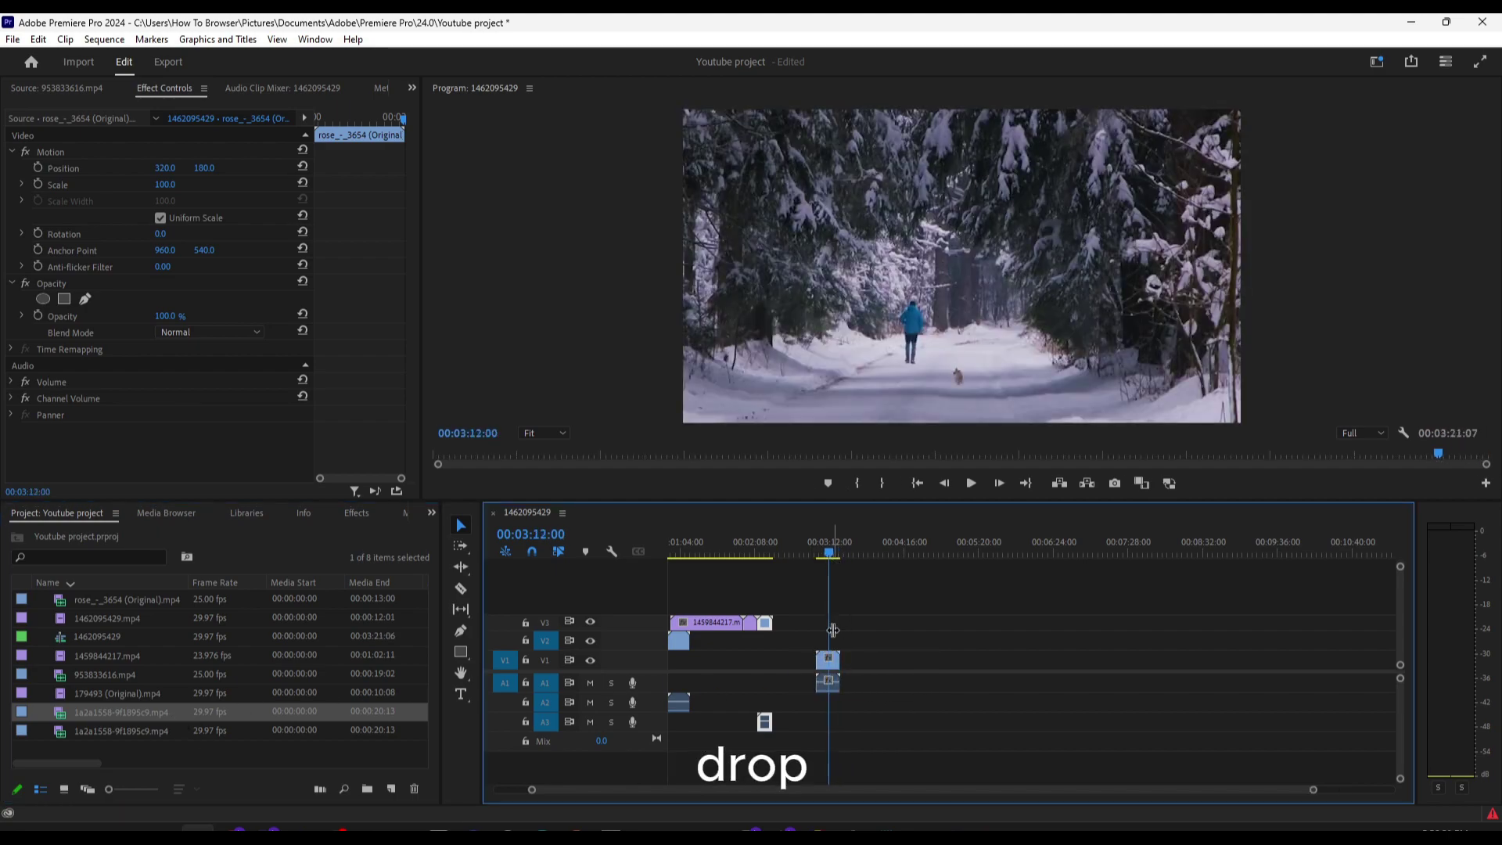
# Copy the new 1a2a1558-9f1895c9.mp4 clip, try Paste Insert at 00:03:12:00 twice, and undo the insertions
pyautogui.scroll(4, 834, 653)
pyautogui.click(815, 664)
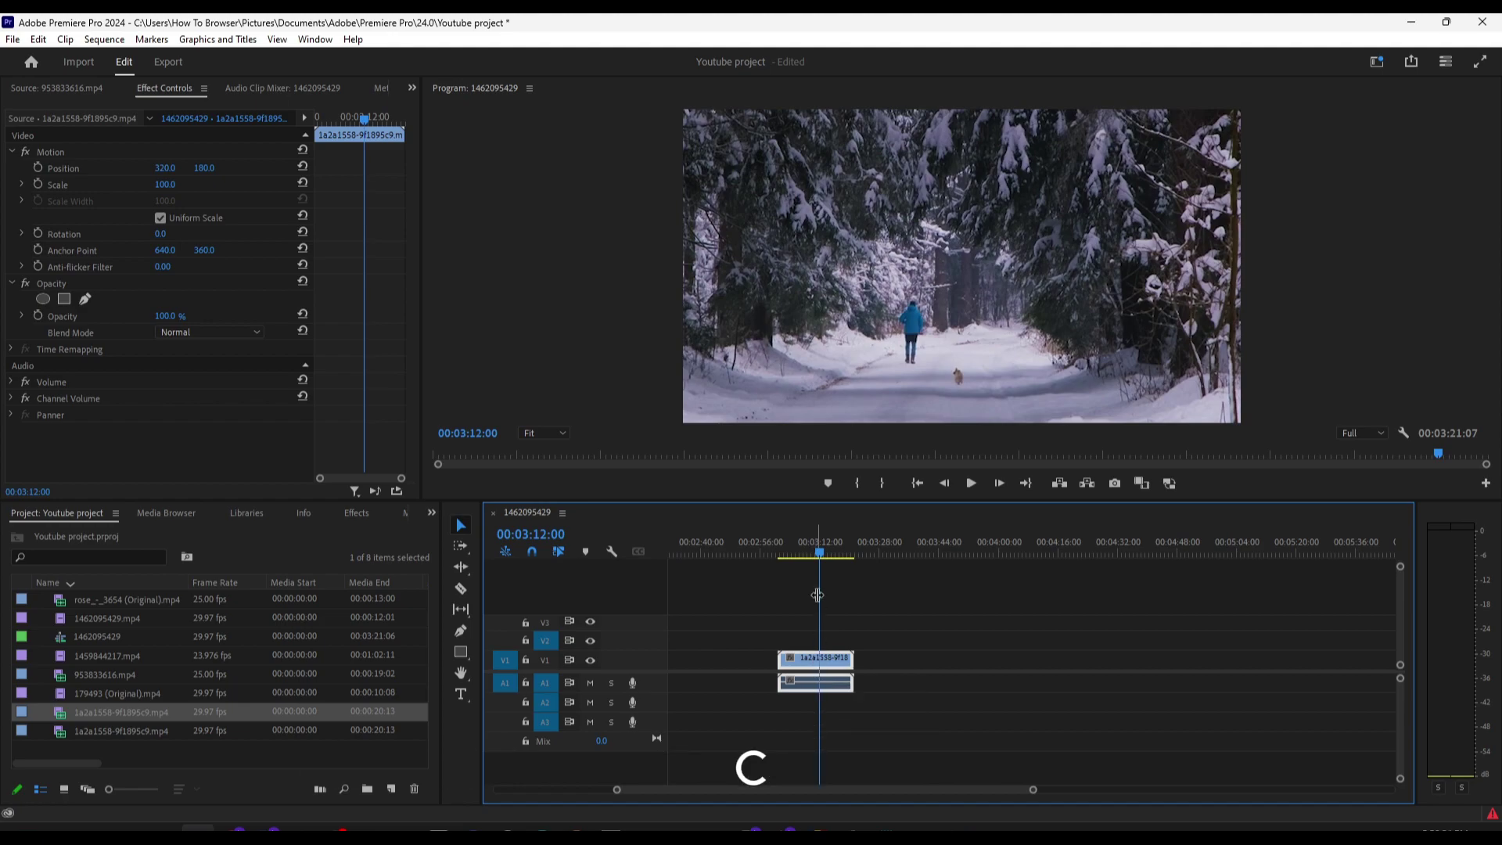
pyautogui.hotkey('ctrl', 'shift', 'v')
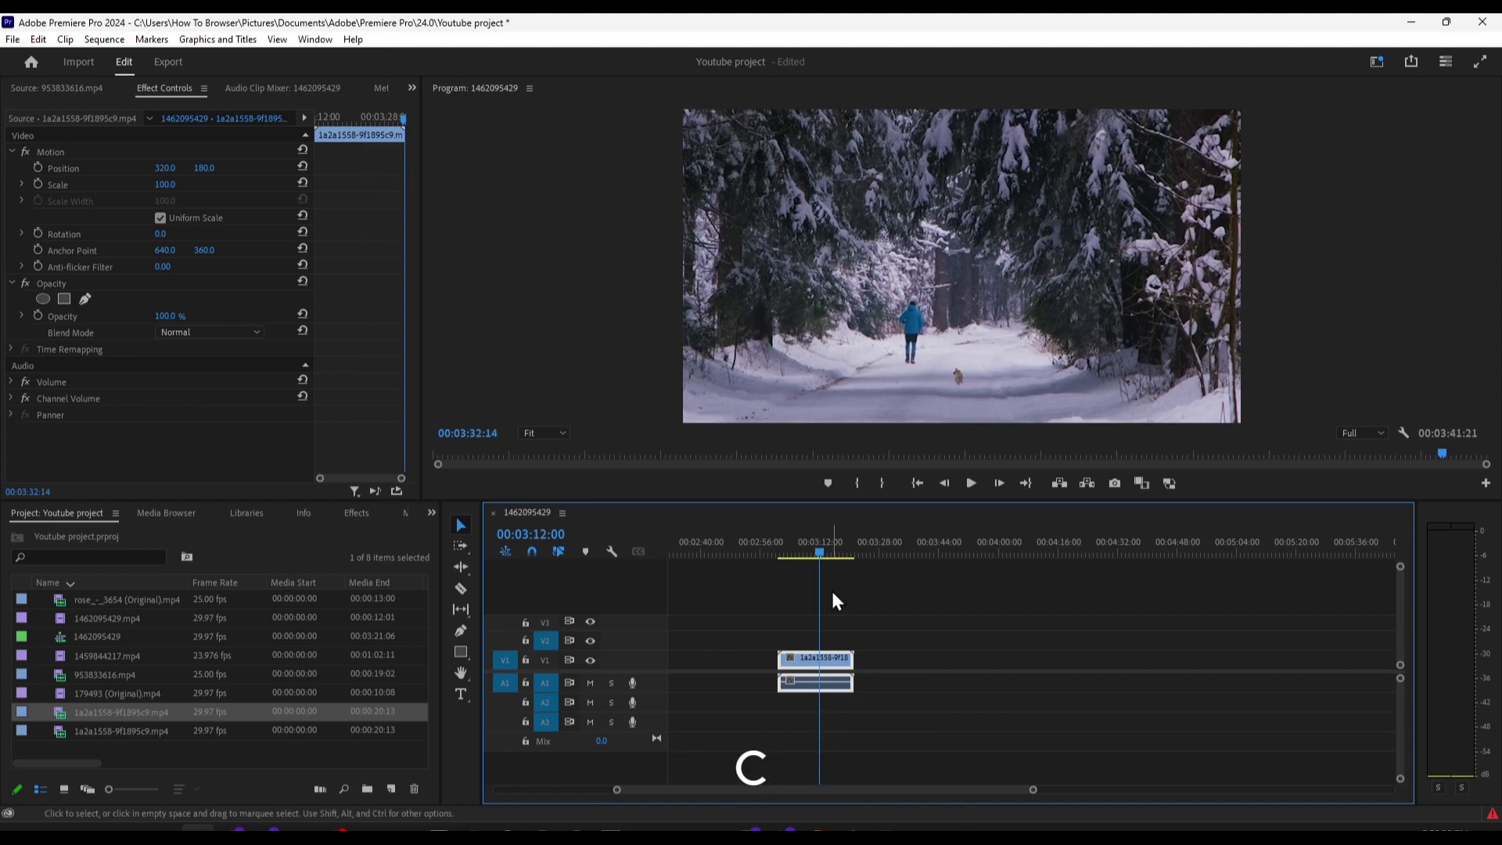
pyautogui.click(852, 644)
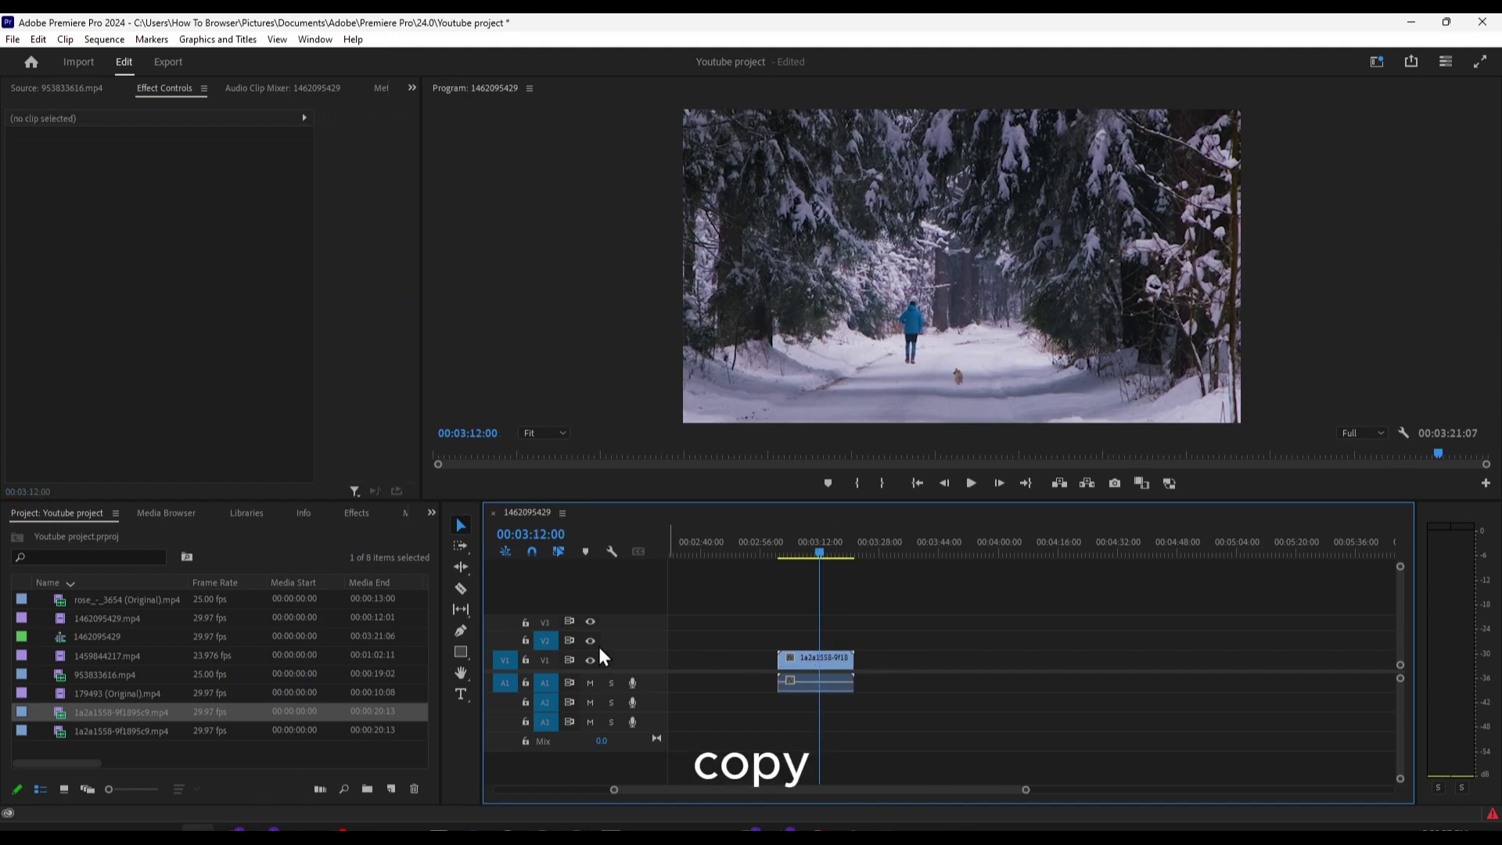
pyautogui.hotkey('ctrl', 'shift', 'v')
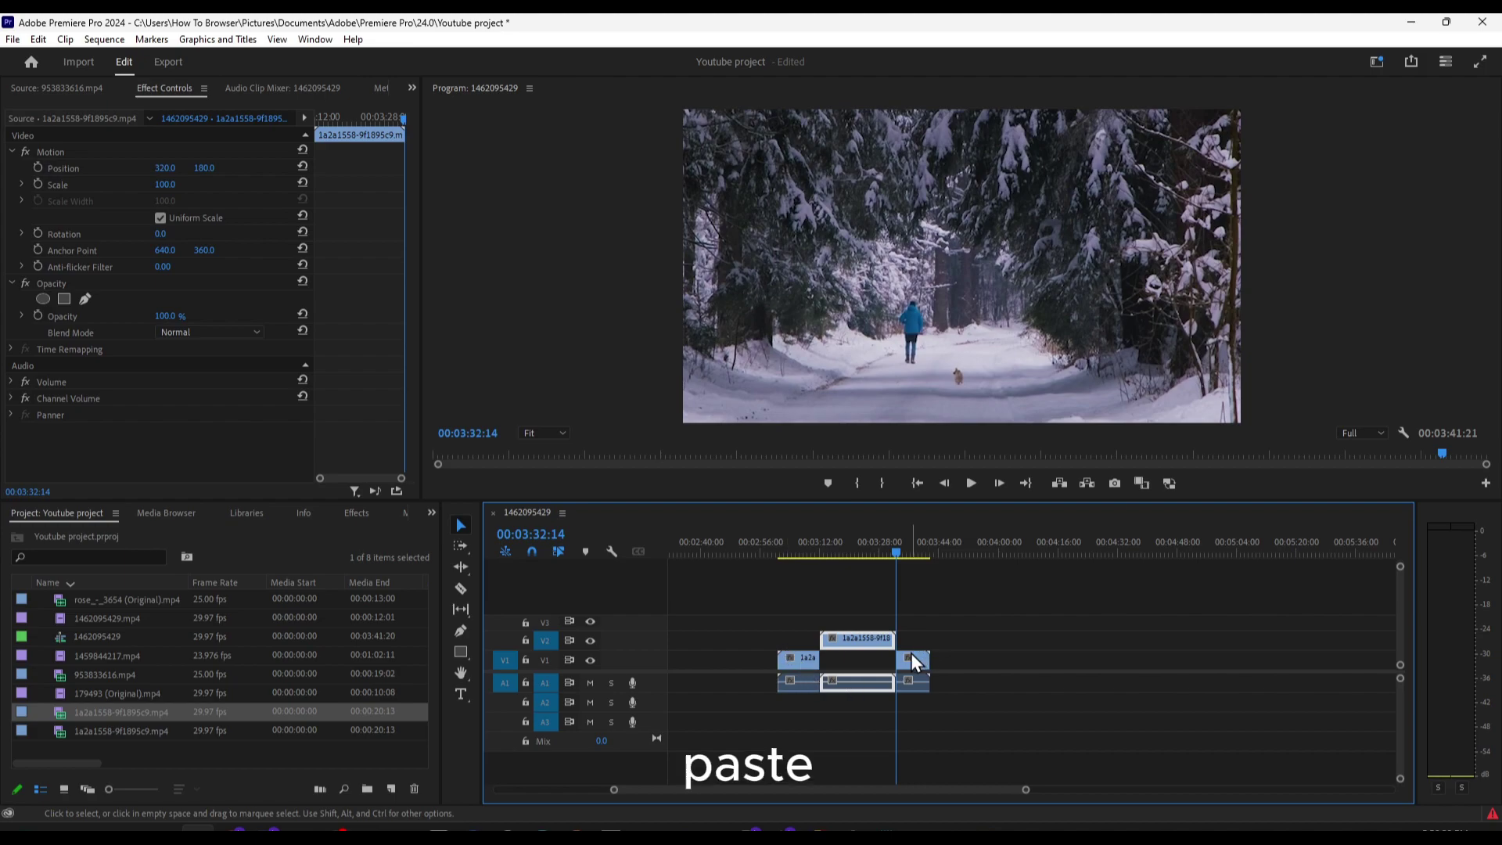
pyautogui.hotkey('ctrl', 'z')
# Enable Selection Follows Playhead and paste a copy of the timeline clip into the empty area at about 00:03:38
pyautogui.click(102, 39)
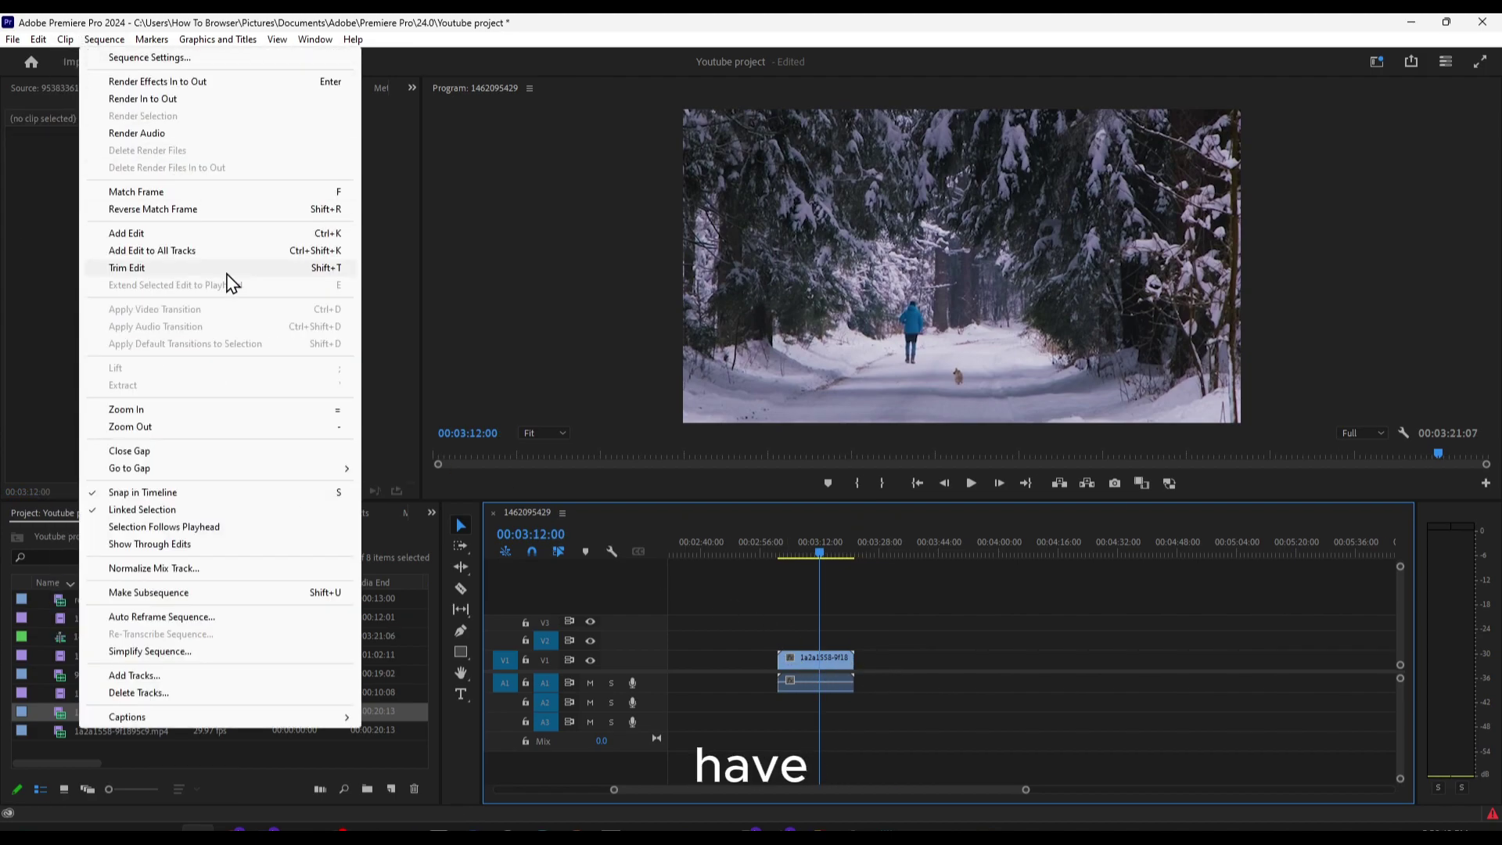
pyautogui.click(163, 528)
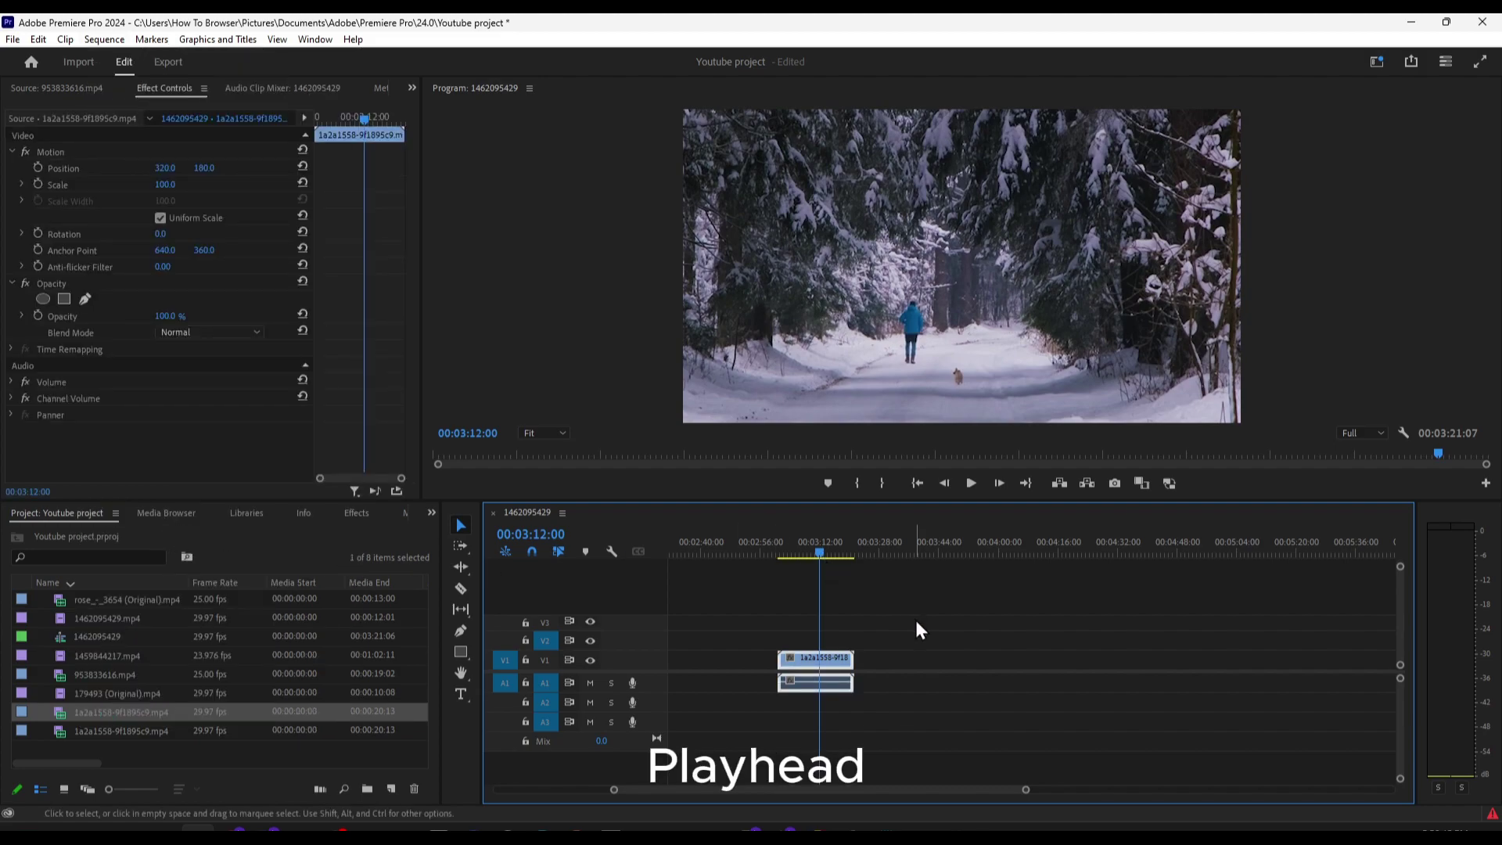
pyautogui.click(917, 557)
pyautogui.hotkey('ctrl', 'c')
pyautogui.hotkey('ctrl', 'v')
pyautogui.moveTo(974, 541); pyautogui.dragTo(962, 552)
# Paste Insert the copied clip at 00:02:49:02, ahead of the existing clips
pyautogui.click(735, 556)
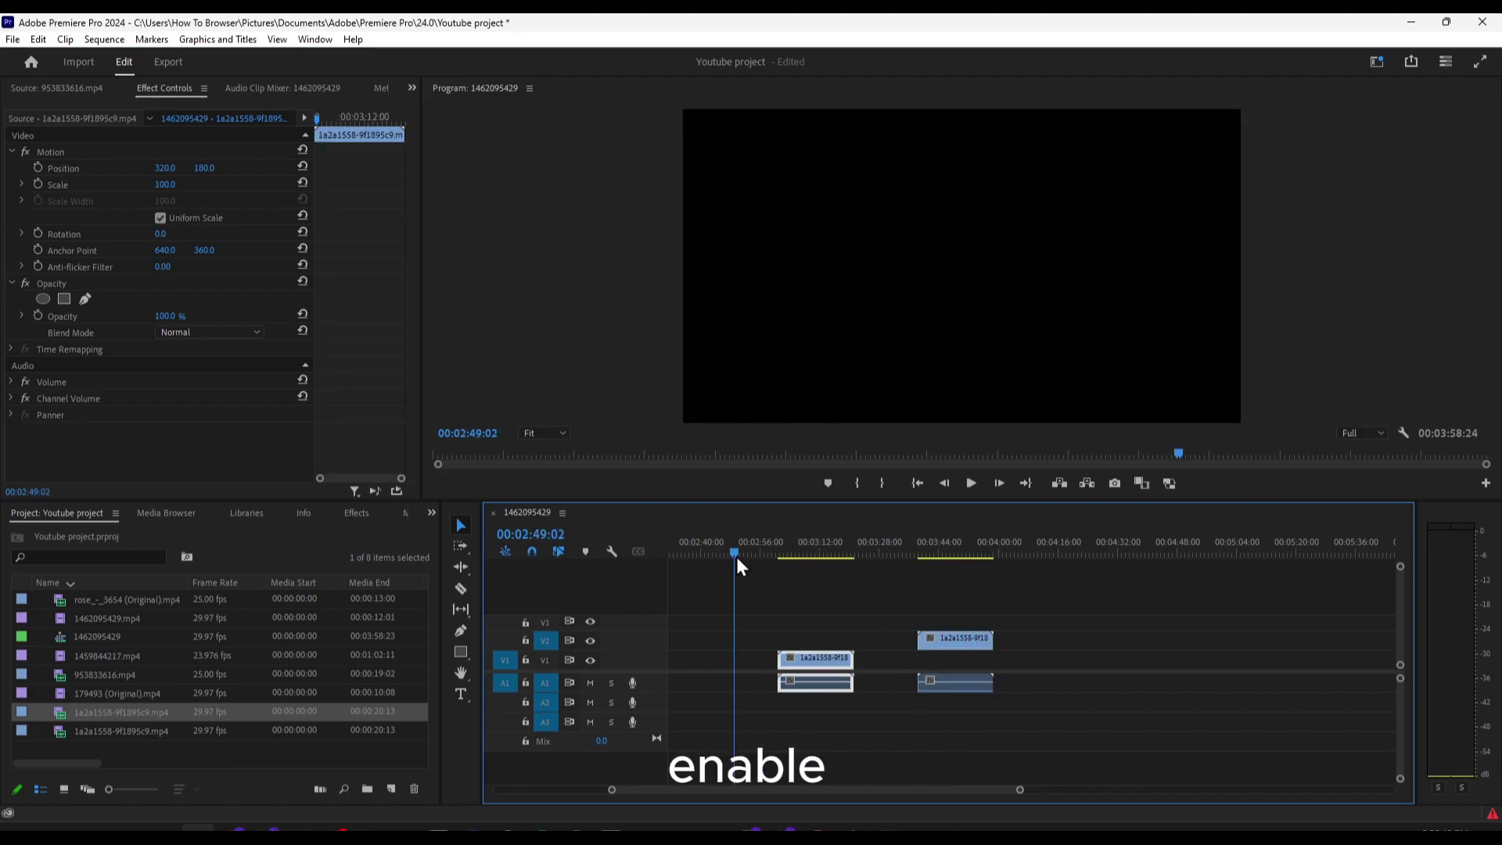
pyautogui.hotkey('ctrl', 'shift', 'v')
pyautogui.click(768, 552)
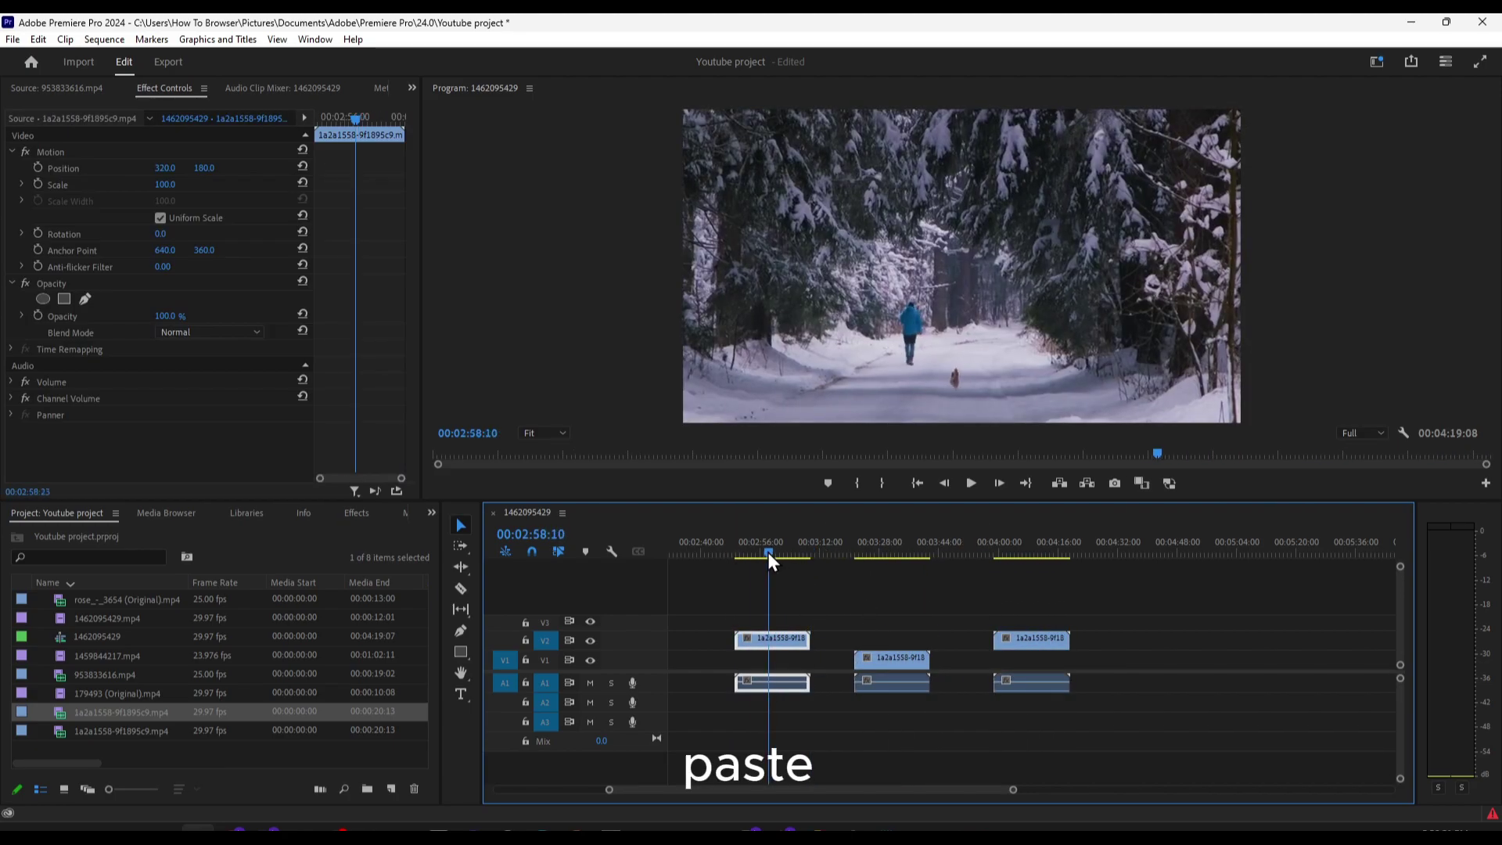
# Paste another copy of the clip after the last one, at about 00:04:37, and place the playhead over it
pyautogui.click(1138, 549)
pyautogui.hotkey('ctrl', 'v')
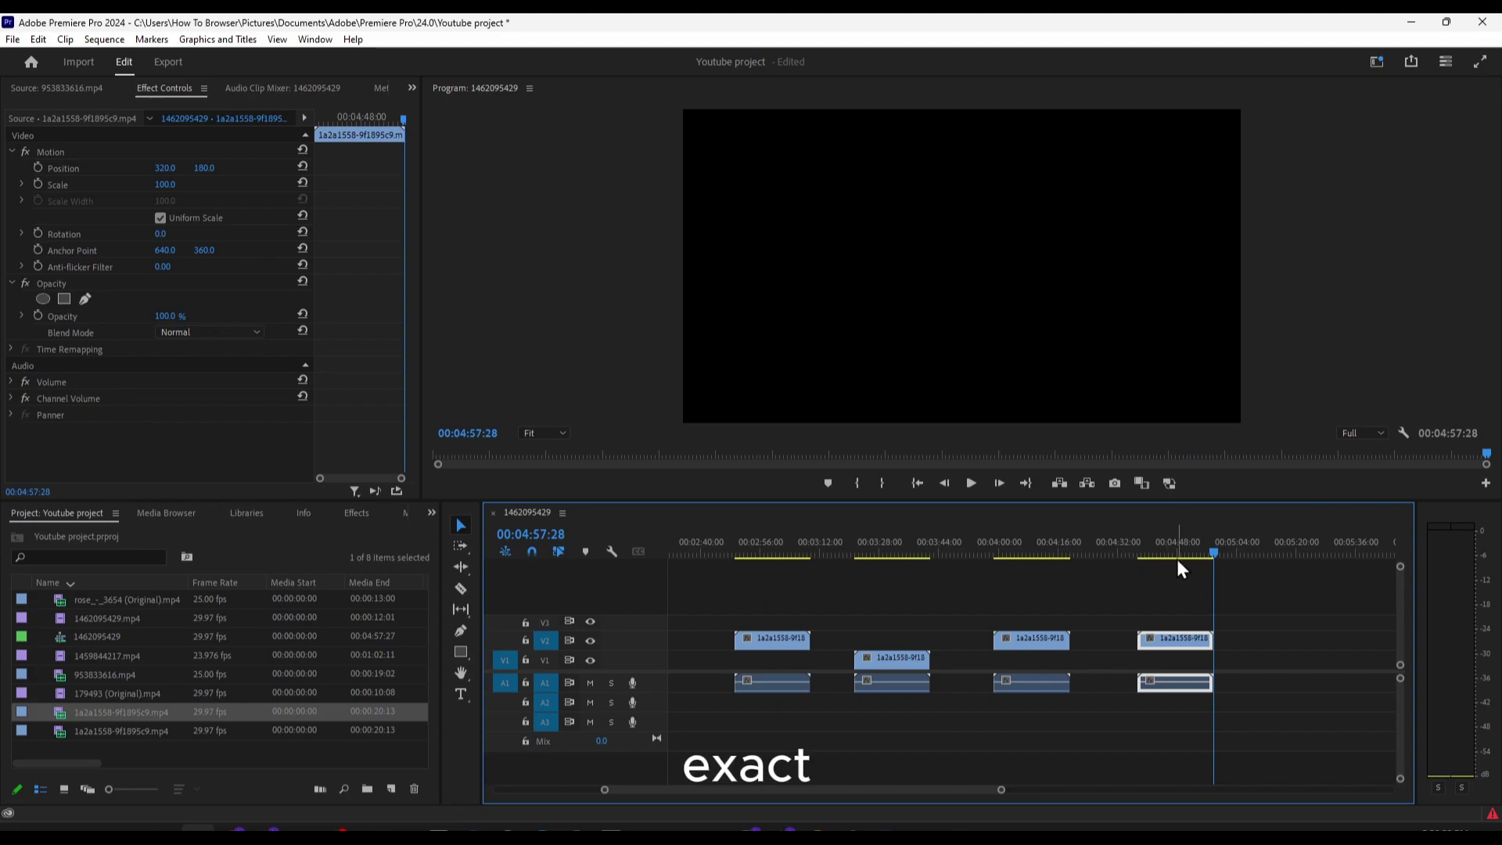
pyautogui.click(1159, 553)
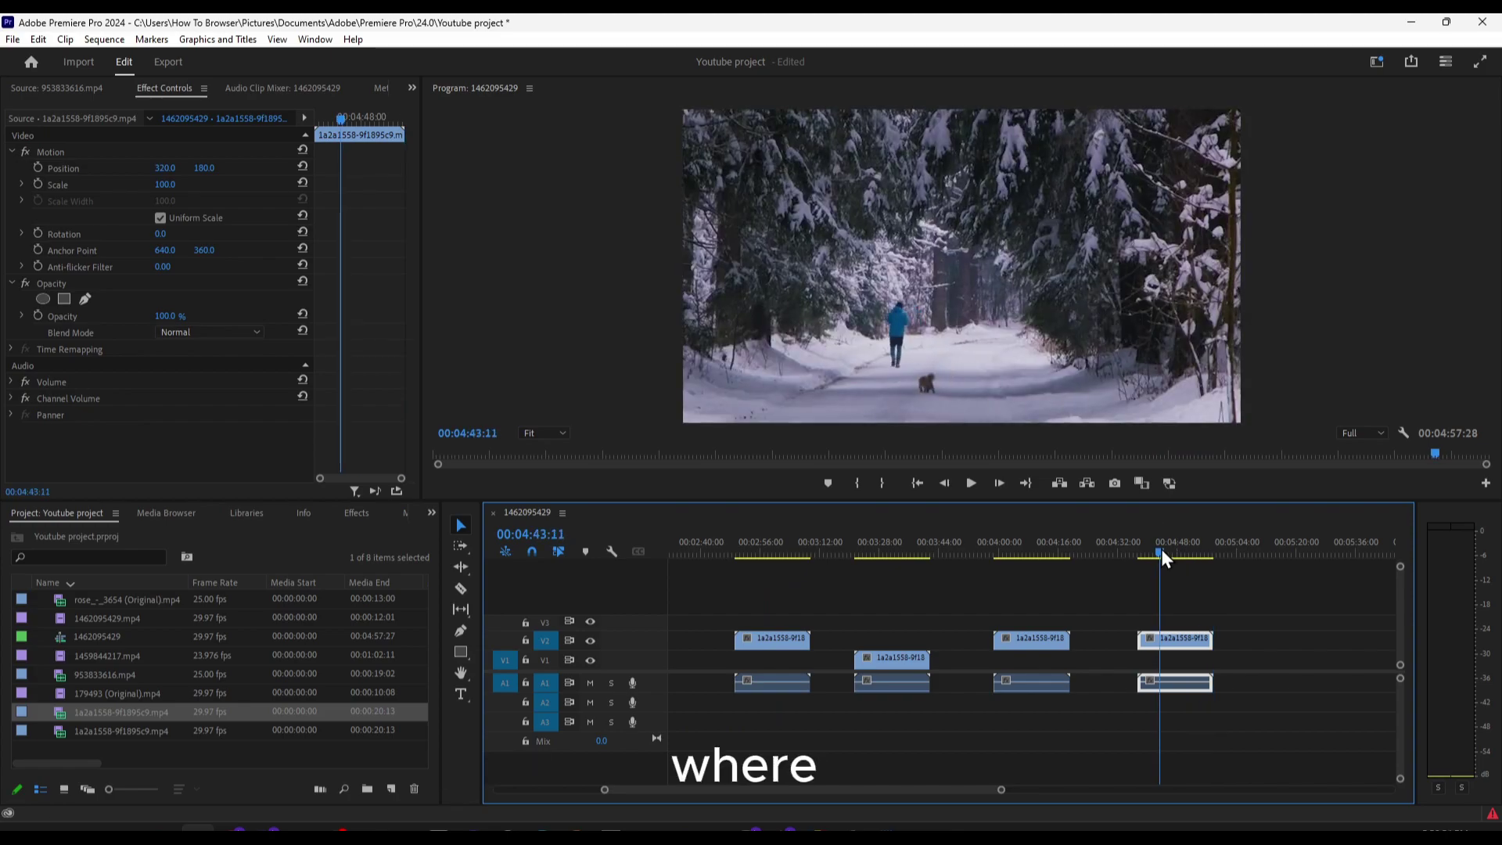
# Check the Selection Follows Playhead setting and scrub the playhead across the clips to see how the selection responds
pyautogui.click(110, 40)
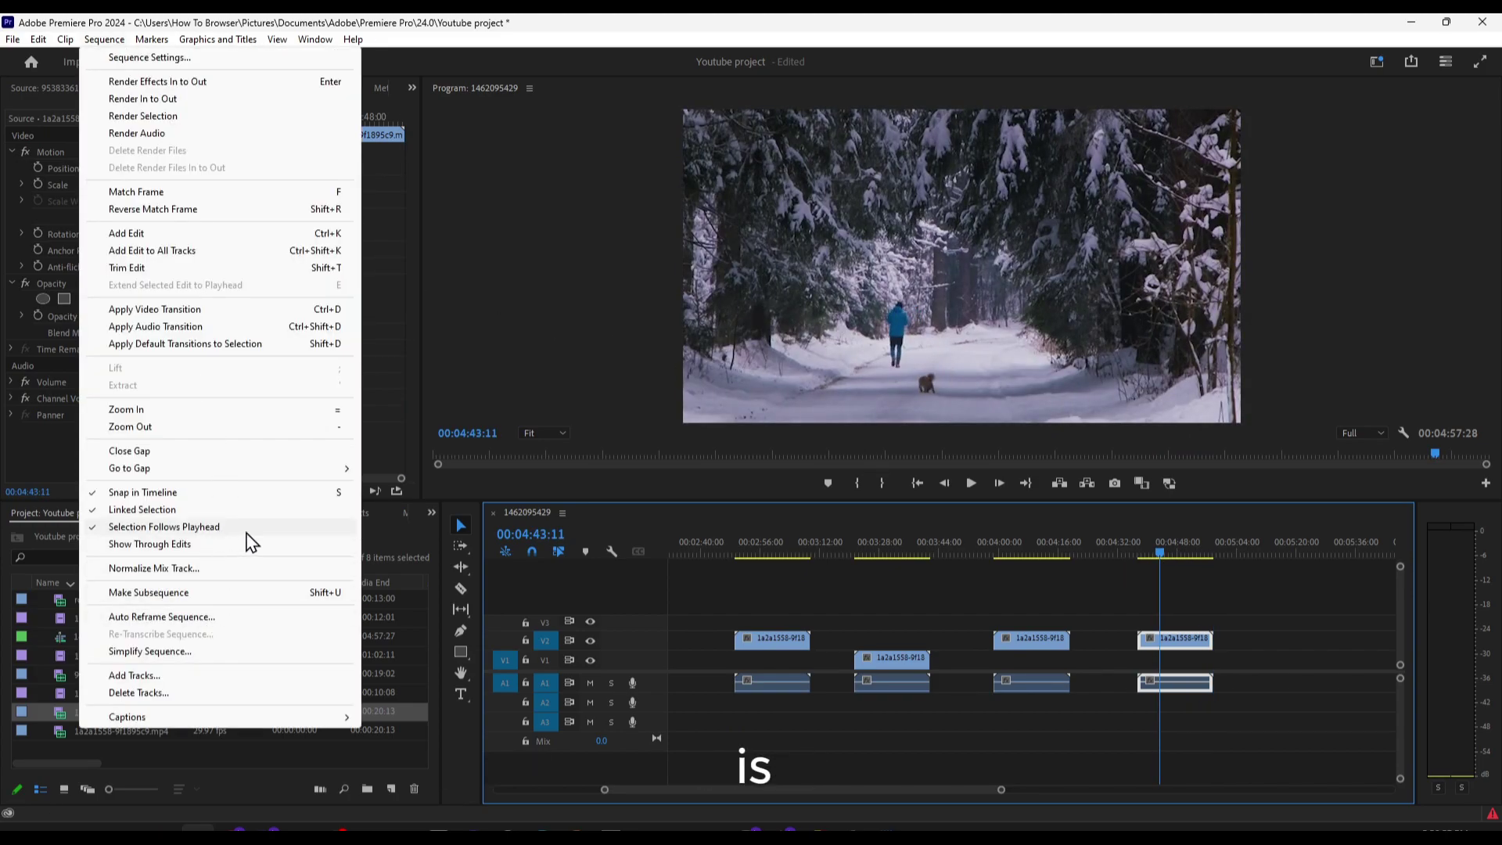
pyautogui.moveTo(1124, 552); pyautogui.dragTo(693, 549)
pyautogui.click(1282, 553)
pyautogui.click(926, 552)
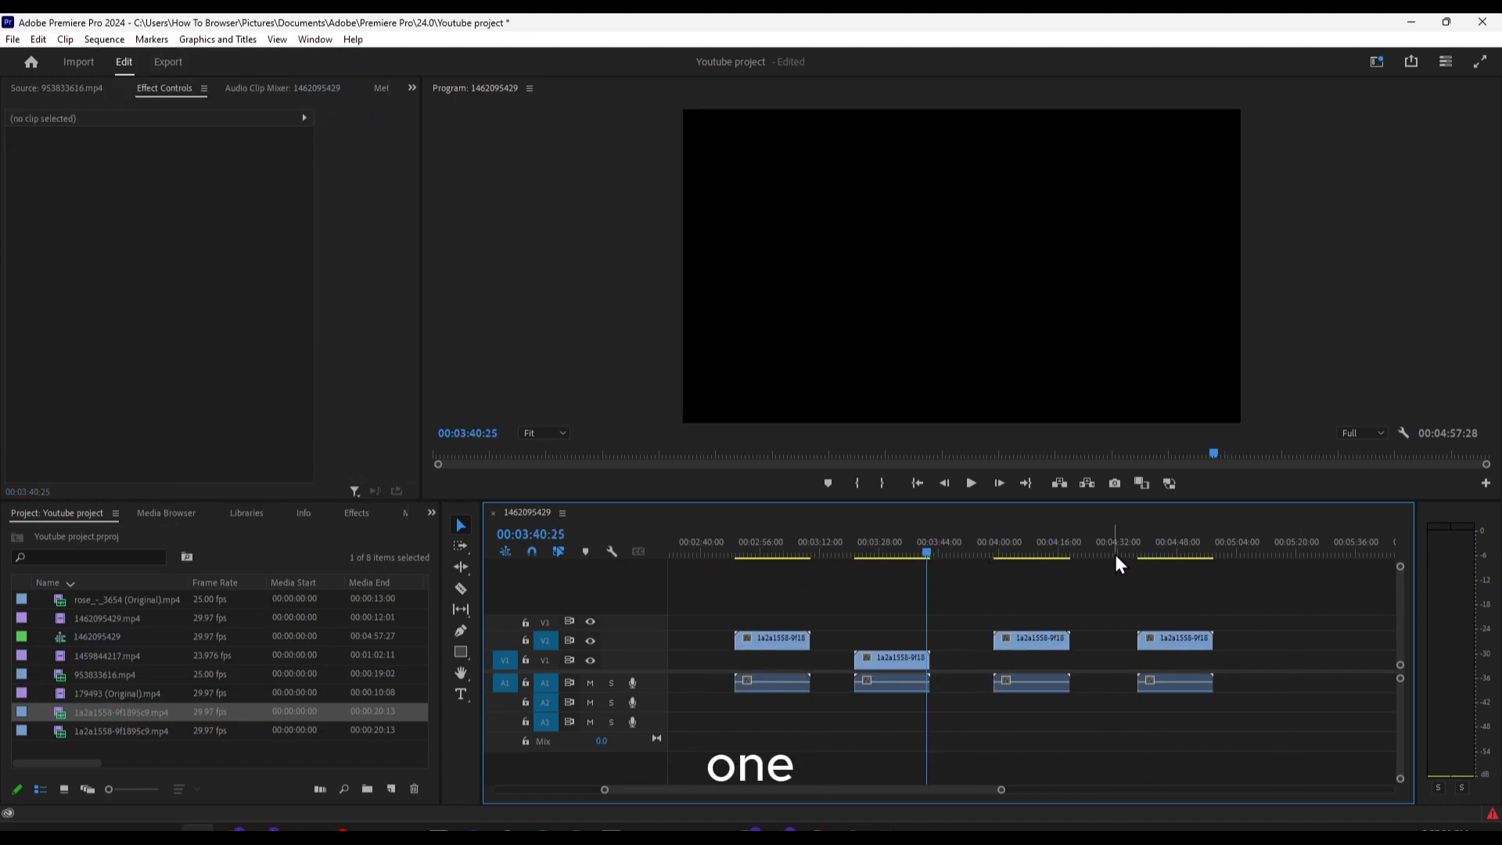
# Paste one more copy of the clip at about 00:05:26, beyond the last clip, and clear the selection
pyautogui.moveTo(1100, 549); pyautogui.dragTo(1303, 553)
pyautogui.moveTo(1031, 554); pyautogui.dragTo(1322, 552)
pyautogui.click(1322, 553)
pyautogui.hotkey('ctrl', 'v')
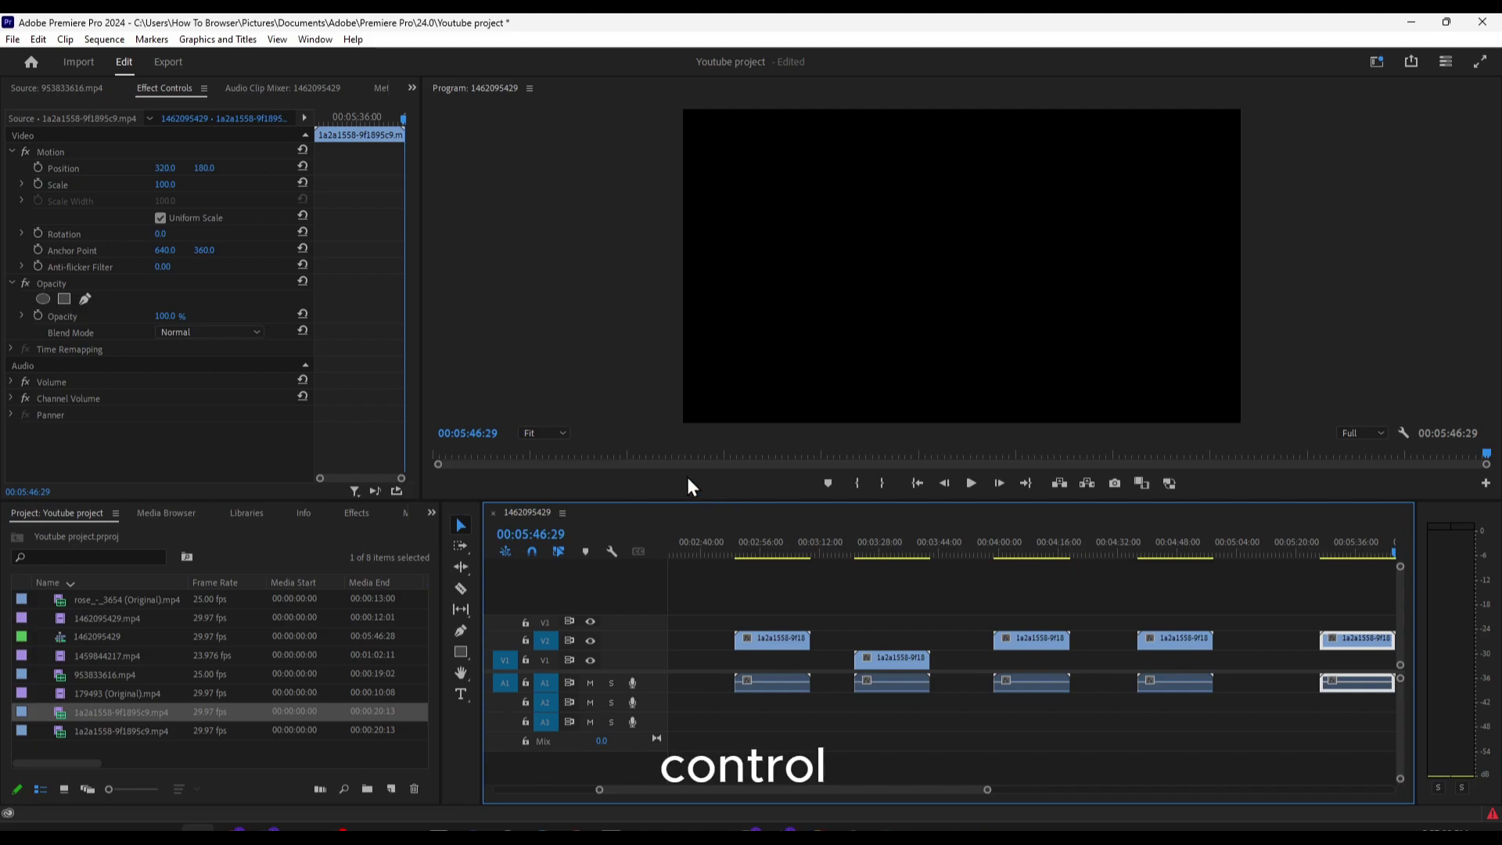
pyautogui.click(749, 606)
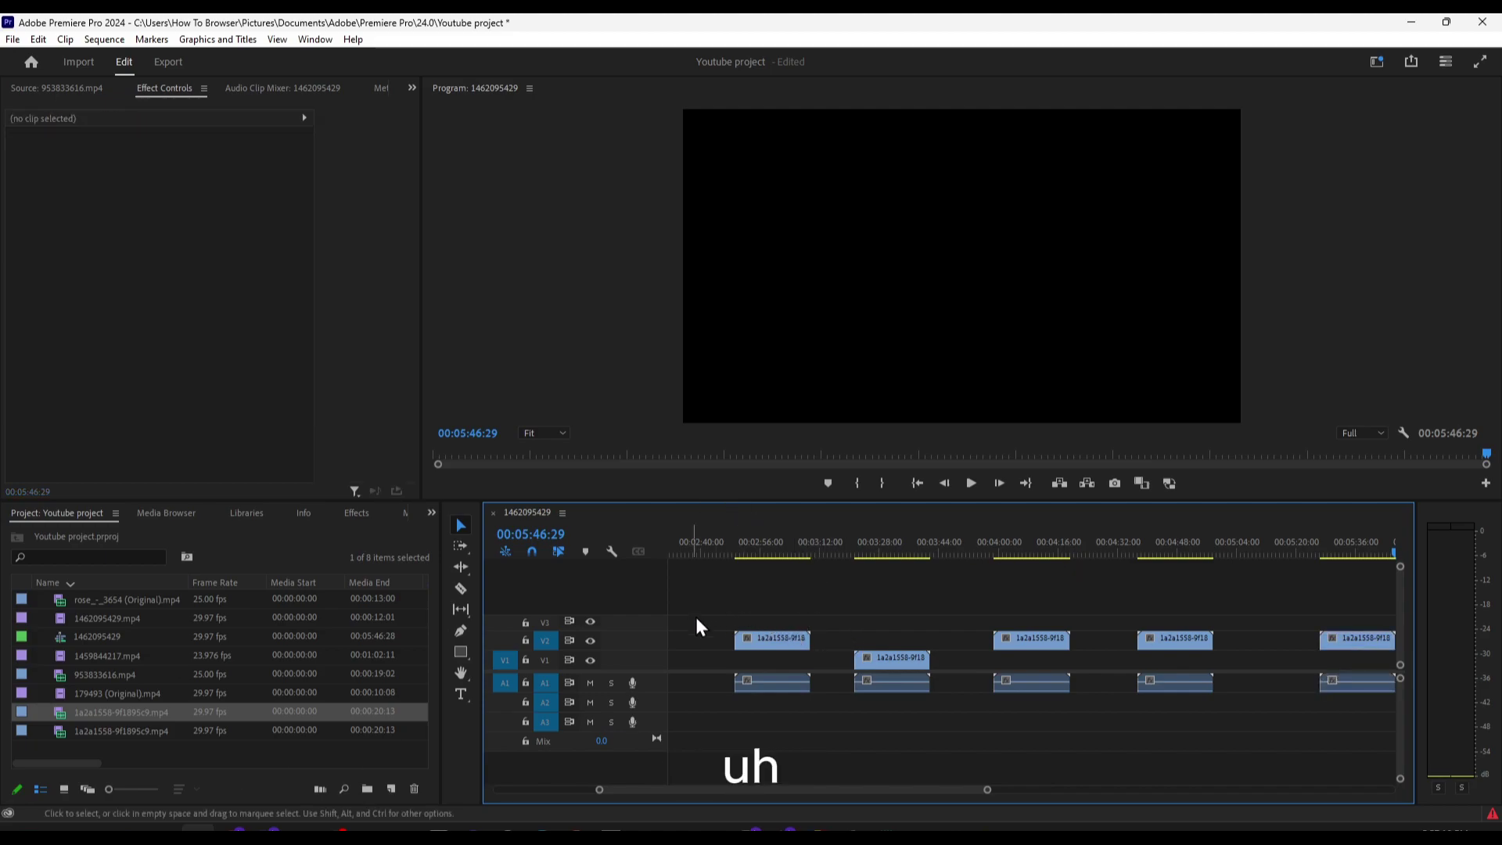
# Unlink the first clip's video from its audio and move the video to track V3 at about 00:03:19
pyautogui.click(771, 640)
pyautogui.rightClick(773, 643)
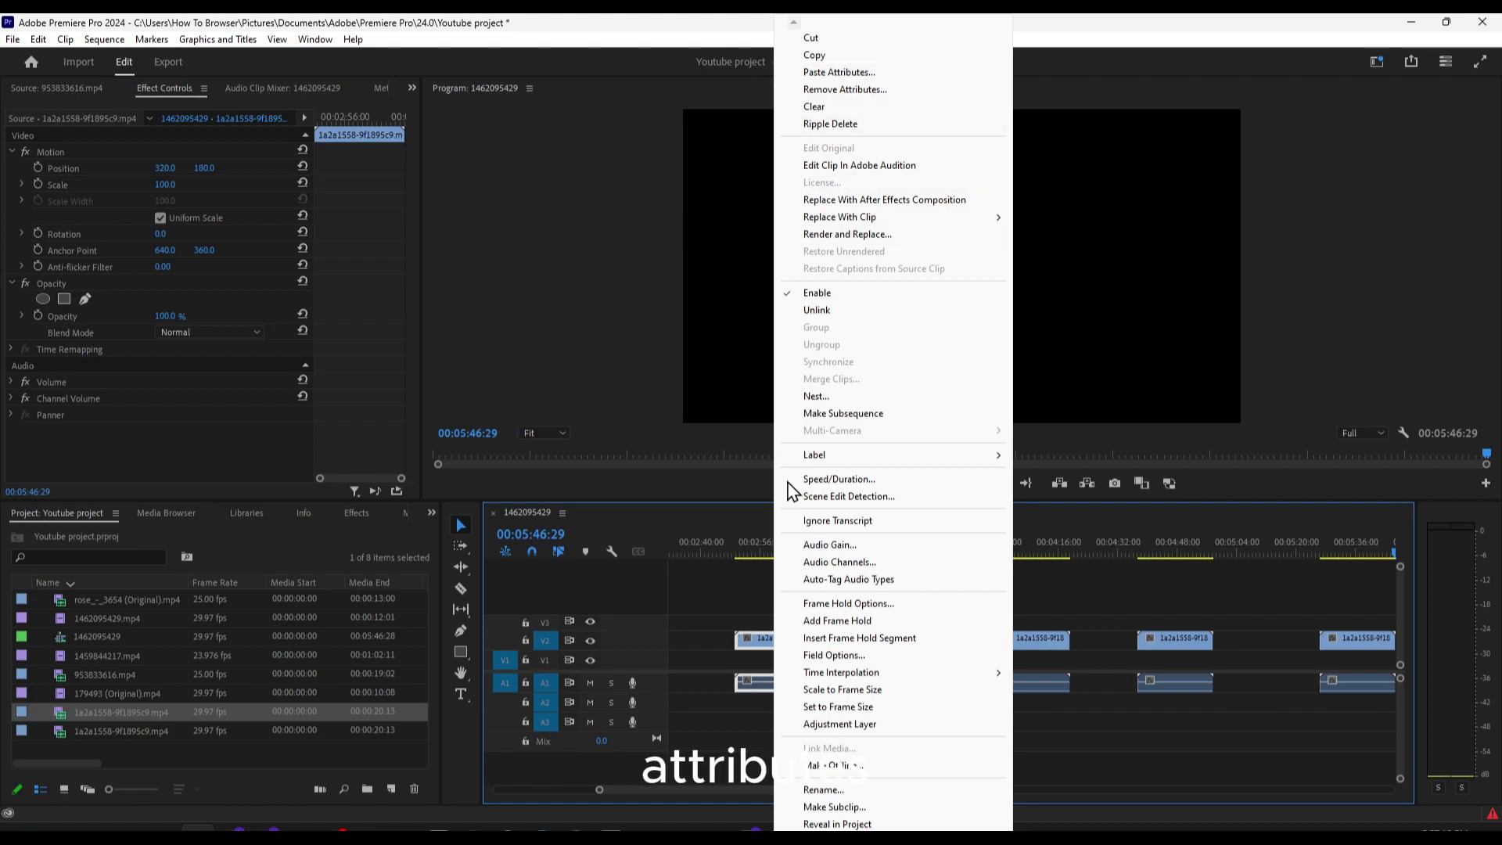
pyautogui.click(817, 310)
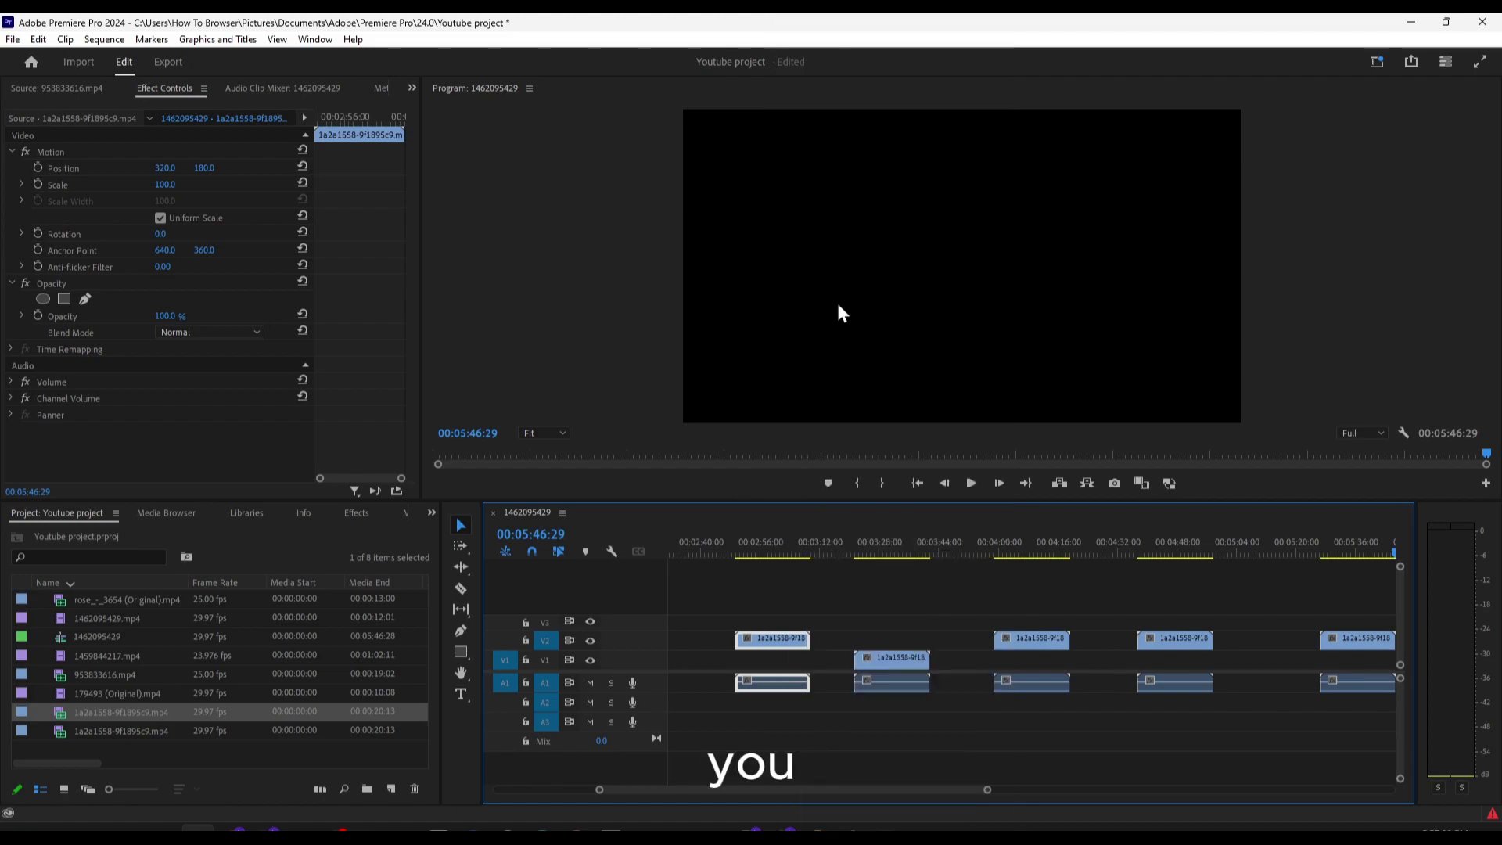
pyautogui.moveTo(791, 640); pyautogui.dragTo(897, 623)
pyautogui.click(790, 682)
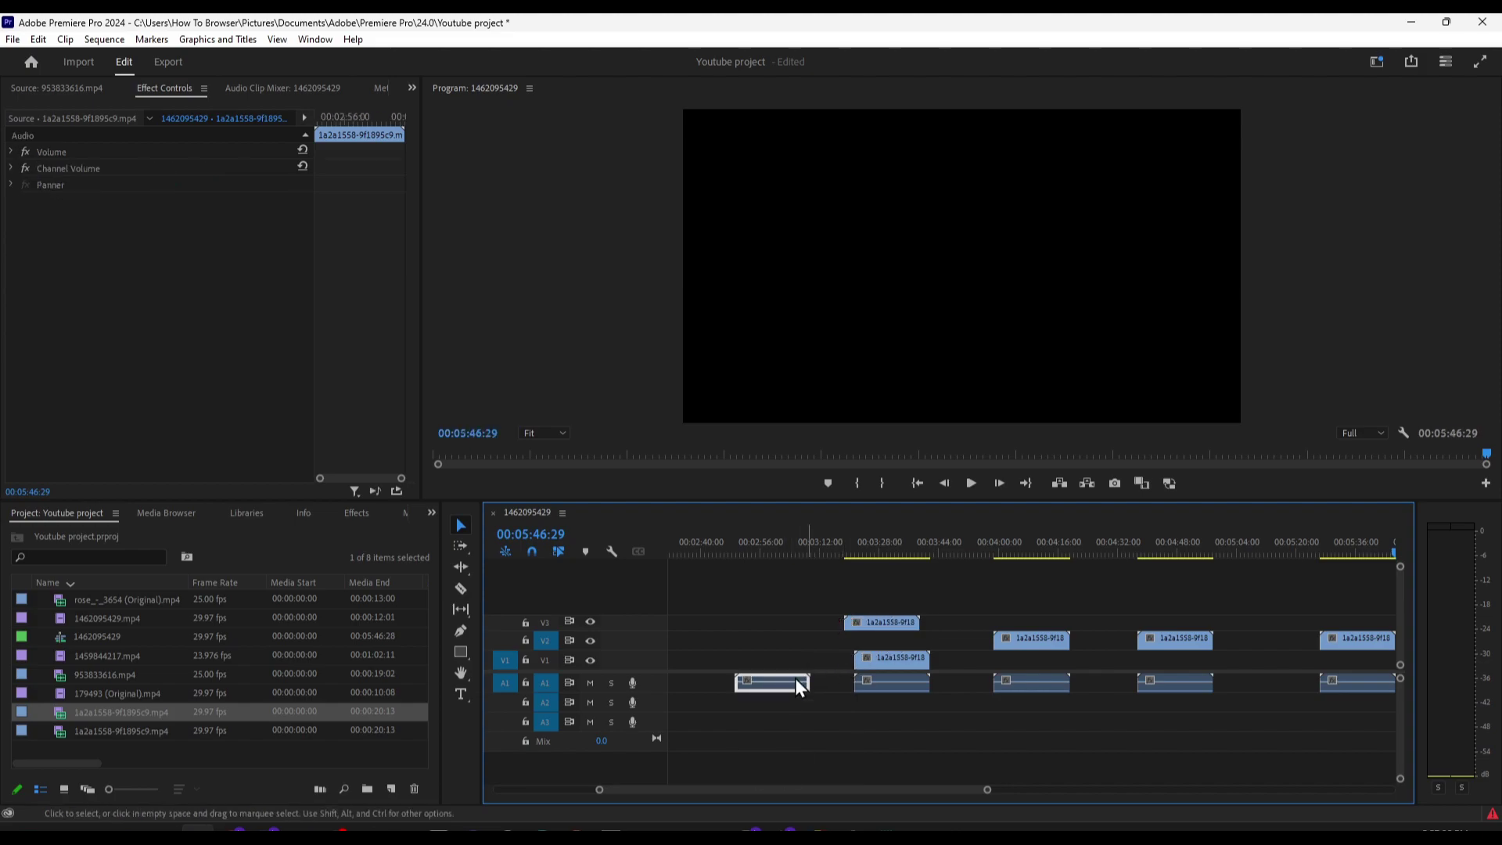
pyautogui.click(865, 623)
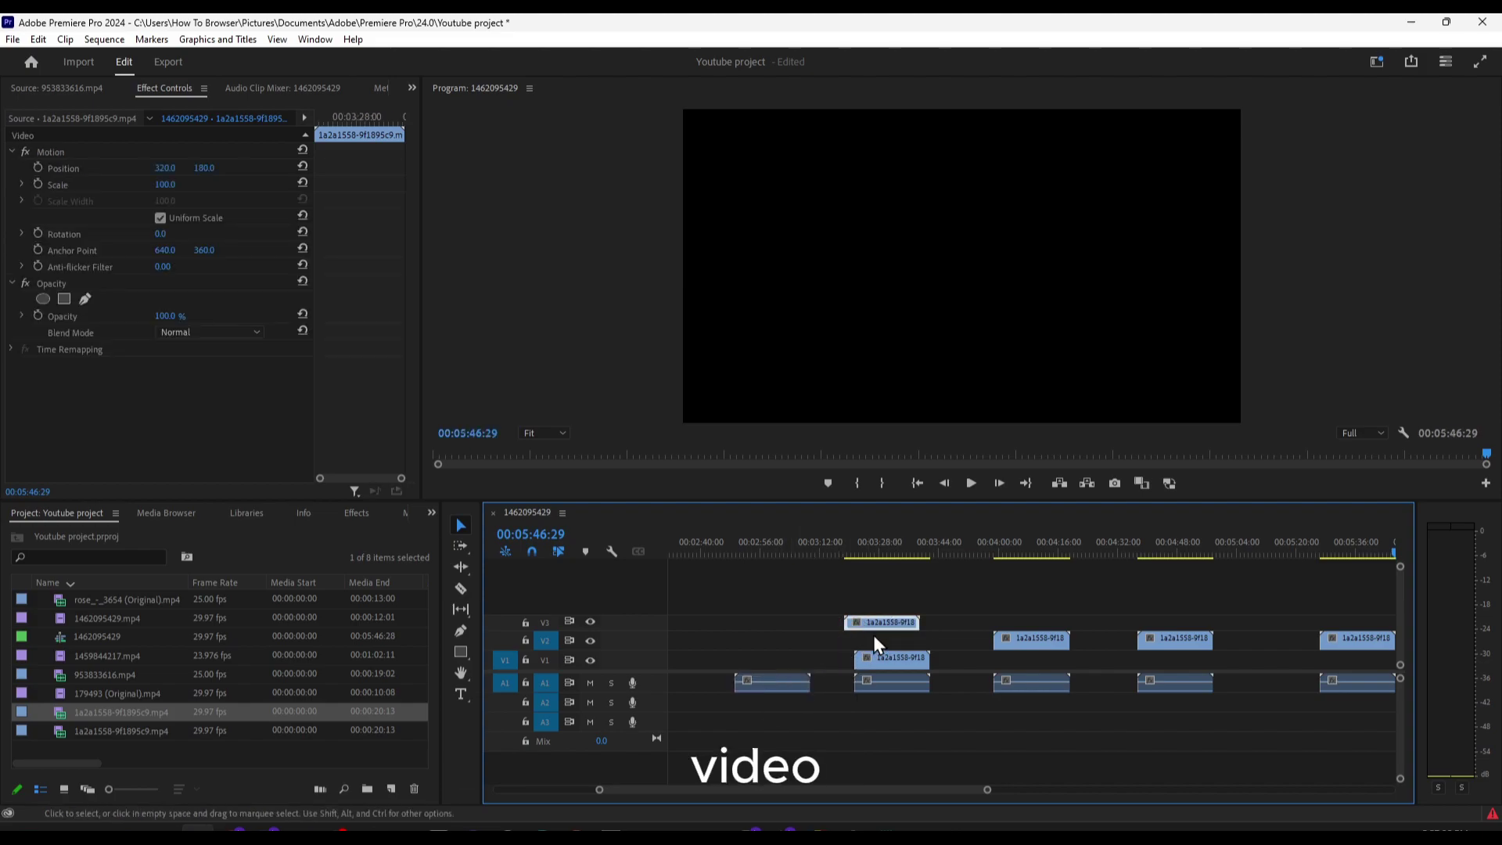
# Cut the detached audio from A1 and move the linked V1 clip earlier, to about 00:02:55
pyautogui.click(767, 688)
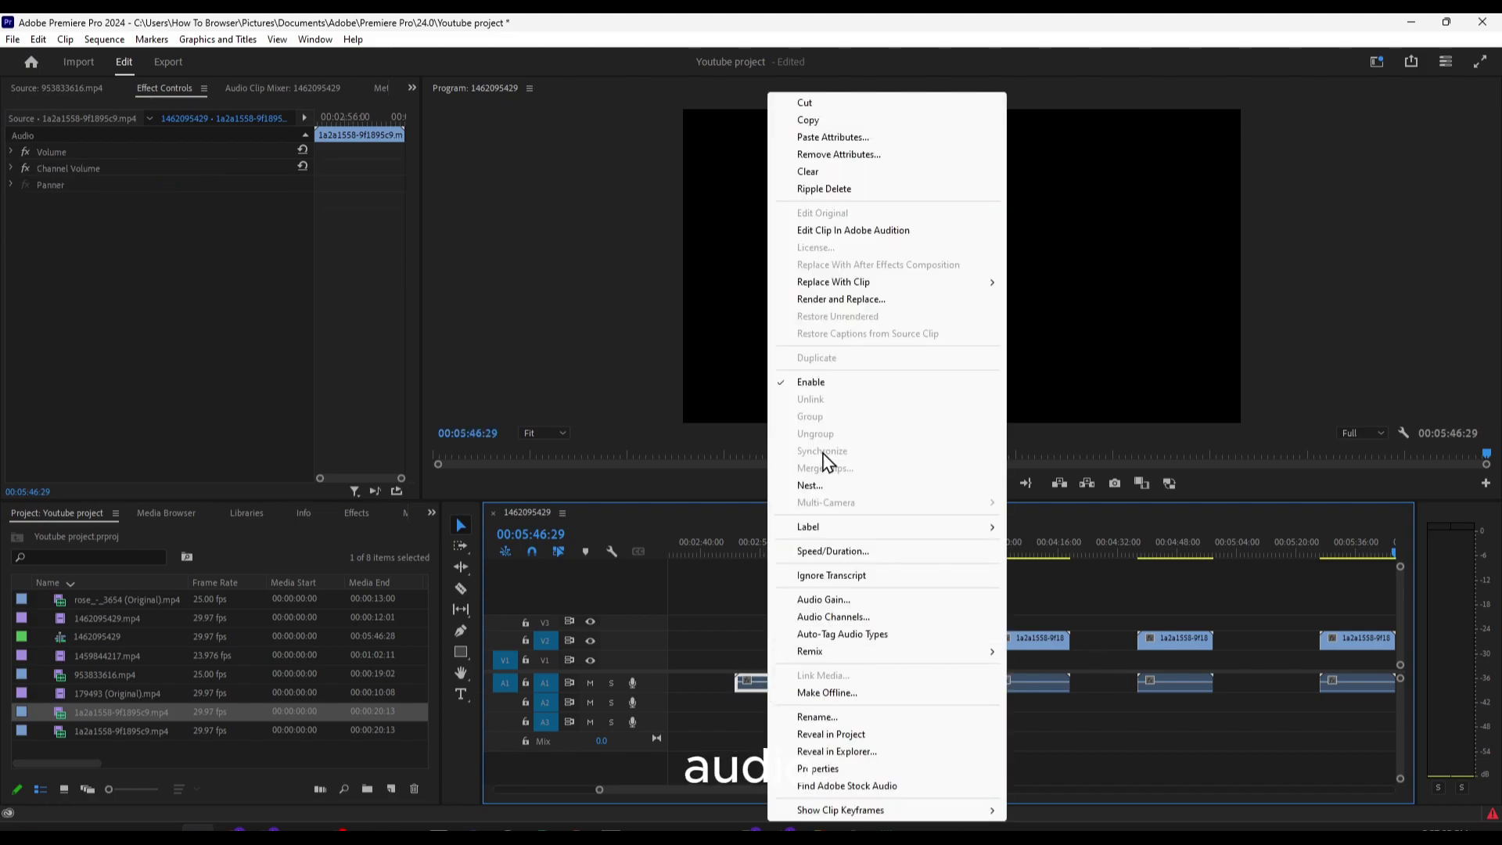
pyautogui.click(805, 103)
pyautogui.moveTo(888, 659); pyautogui.dragTo(835, 673)
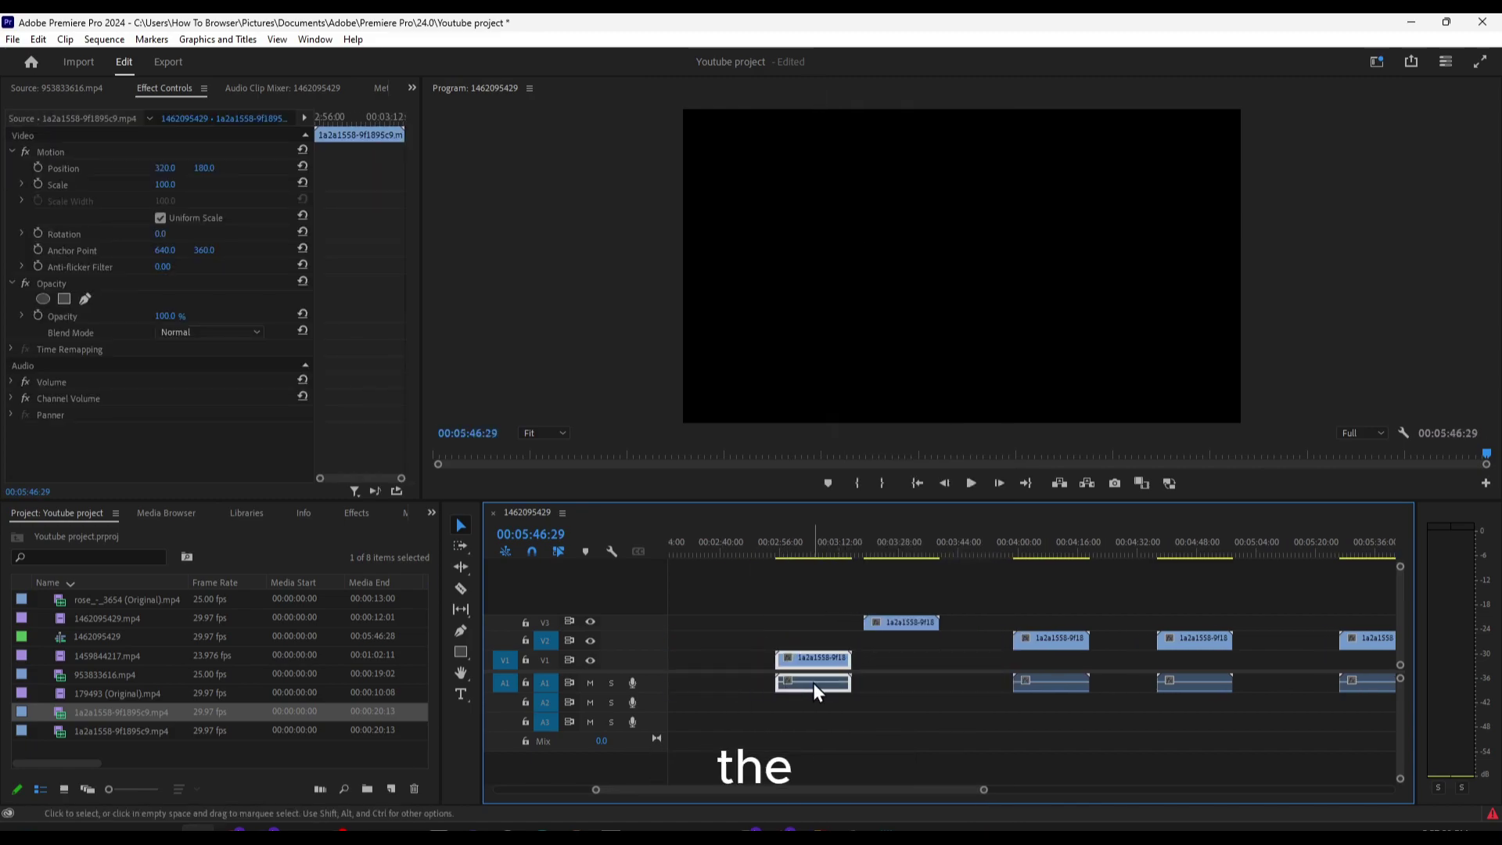
# Unlink the moved V1 clip from its audio and shift its video slightly earlier onto track V2
pyautogui.rightClick(817, 680)
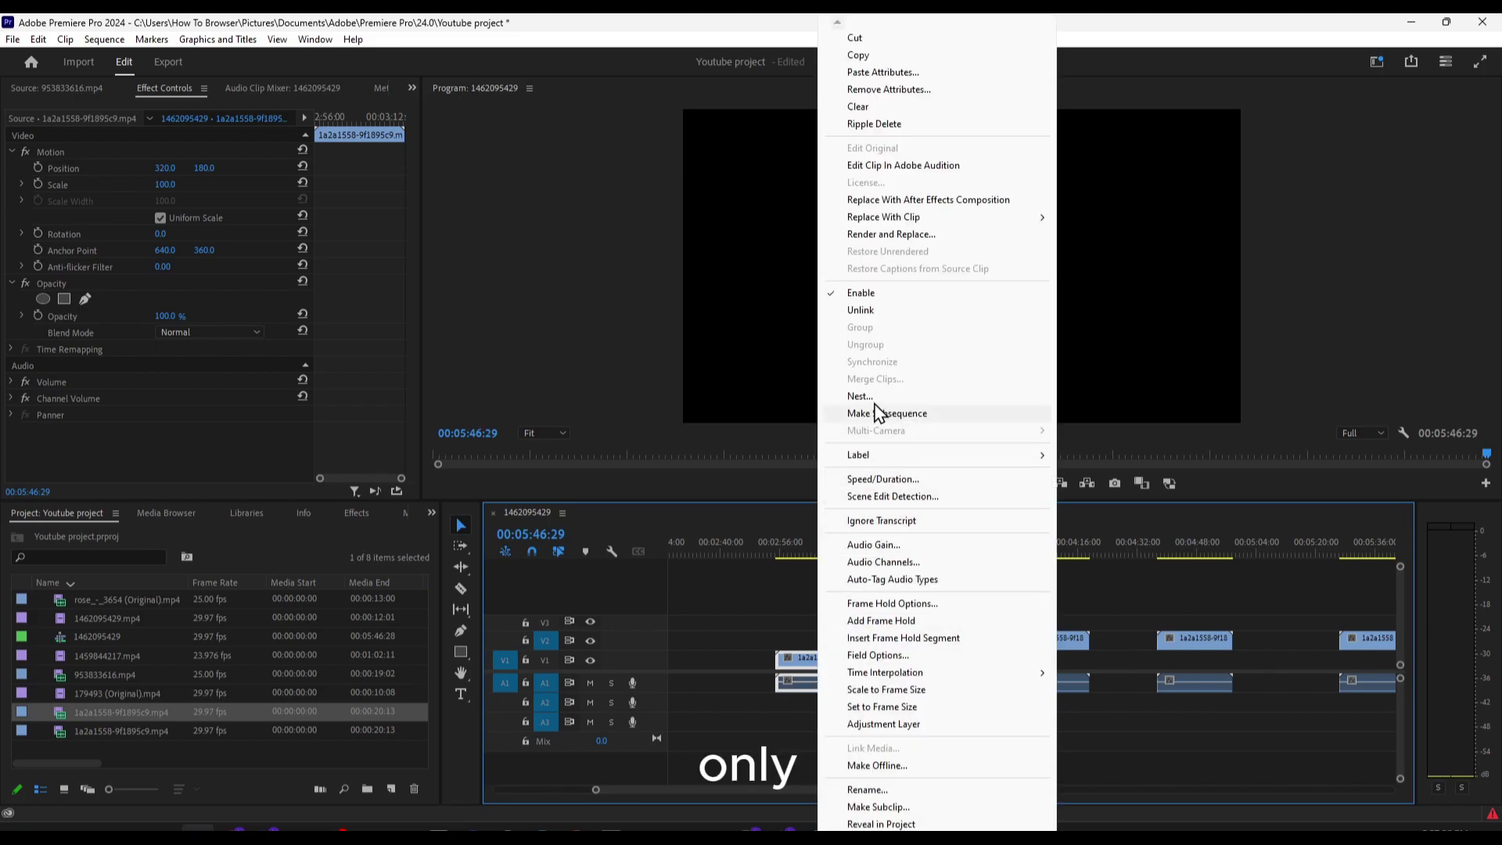
pyautogui.click(860, 310)
pyautogui.moveTo(817, 661)
pyautogui.mouseDown()
pyautogui.moveTo(748, 659)
pyautogui.moveTo(727, 642)
pyautogui.moveTo(815, 643)
pyautogui.mouseUp()
pyautogui.click(814, 686)
pyautogui.rightClick(783, 637)
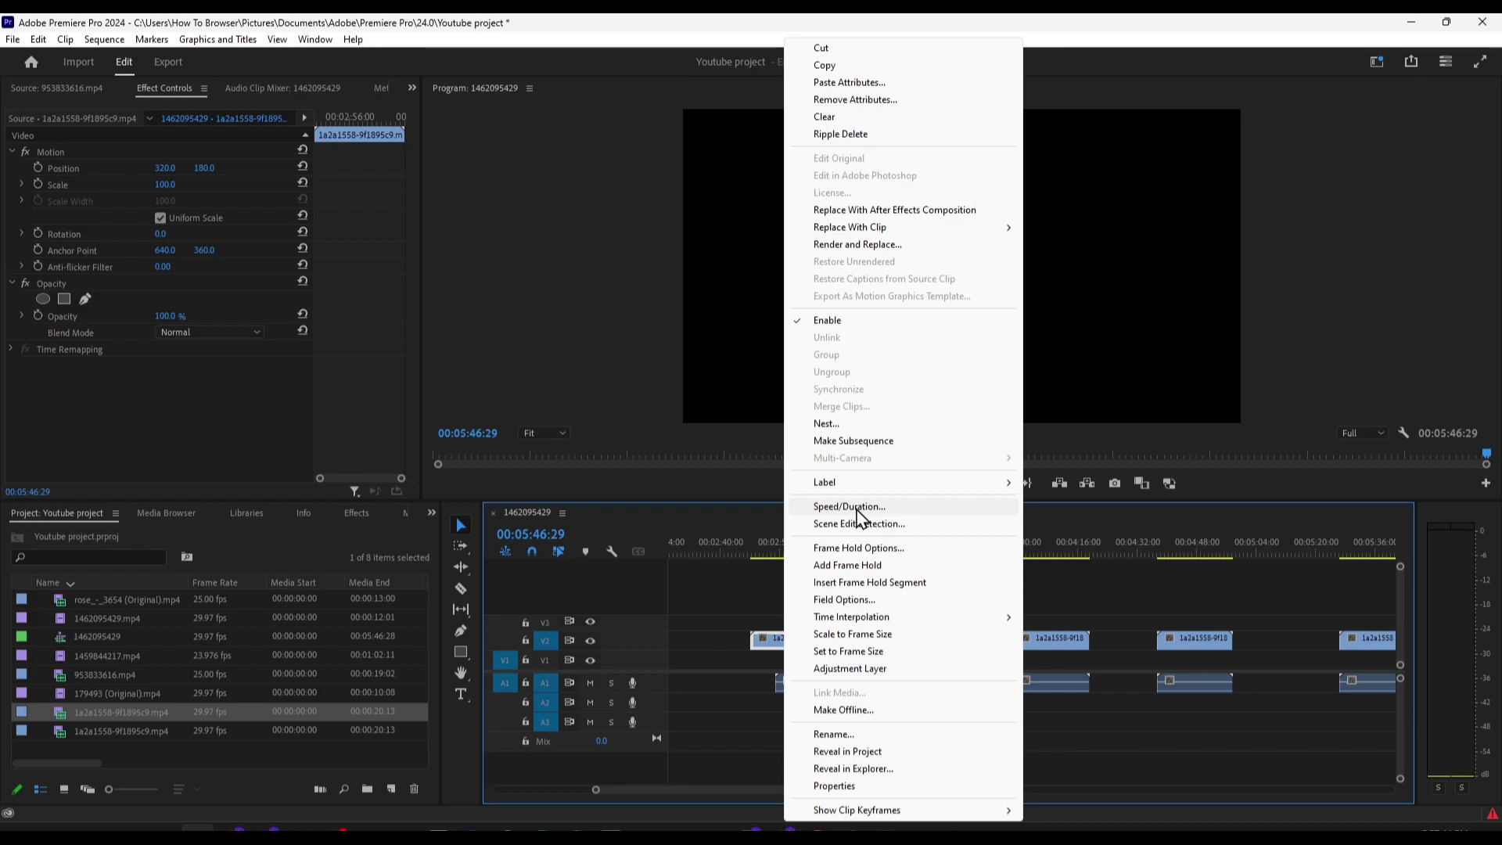
pyautogui.click(809, 560)
# Search the effects for luma and apply the Luma Key effect to the first video clip on V2
pyautogui.click(790, 551)
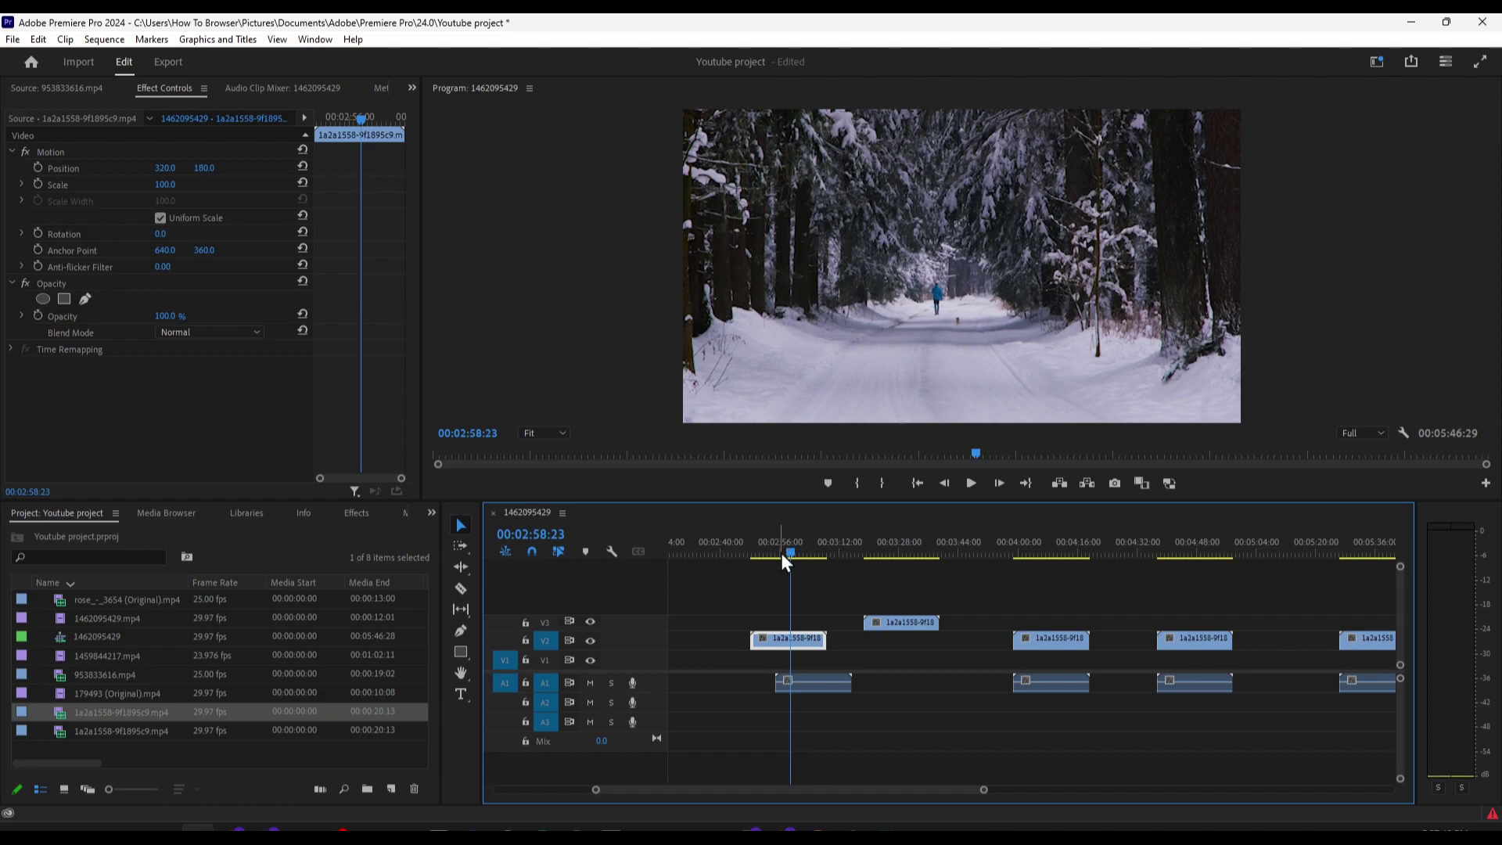
pyautogui.click(763, 552)
pyautogui.click(90, 556)
pyautogui.click(356, 512)
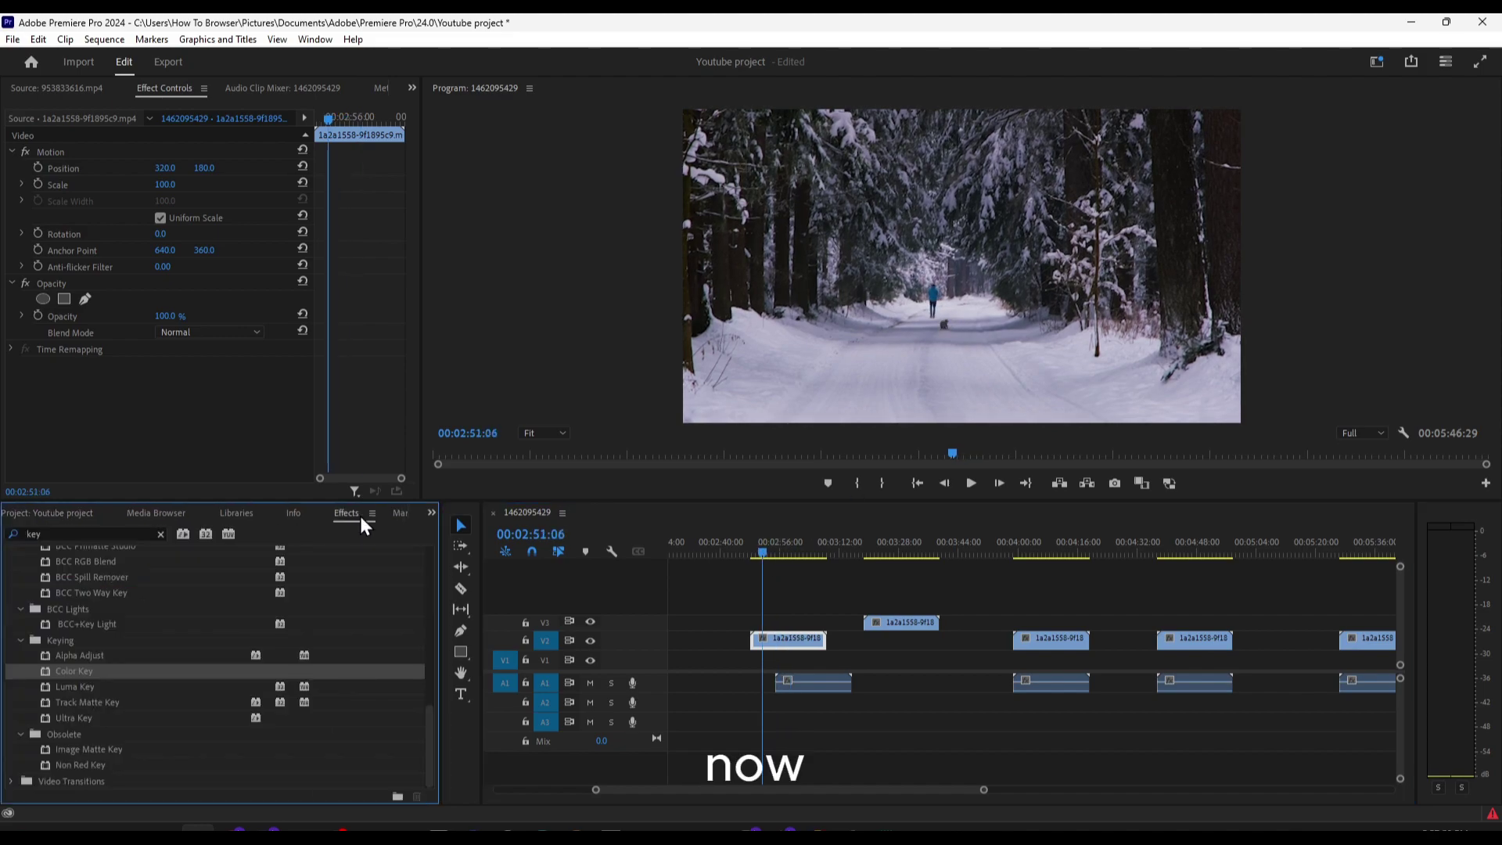
pyautogui.click(29, 533)
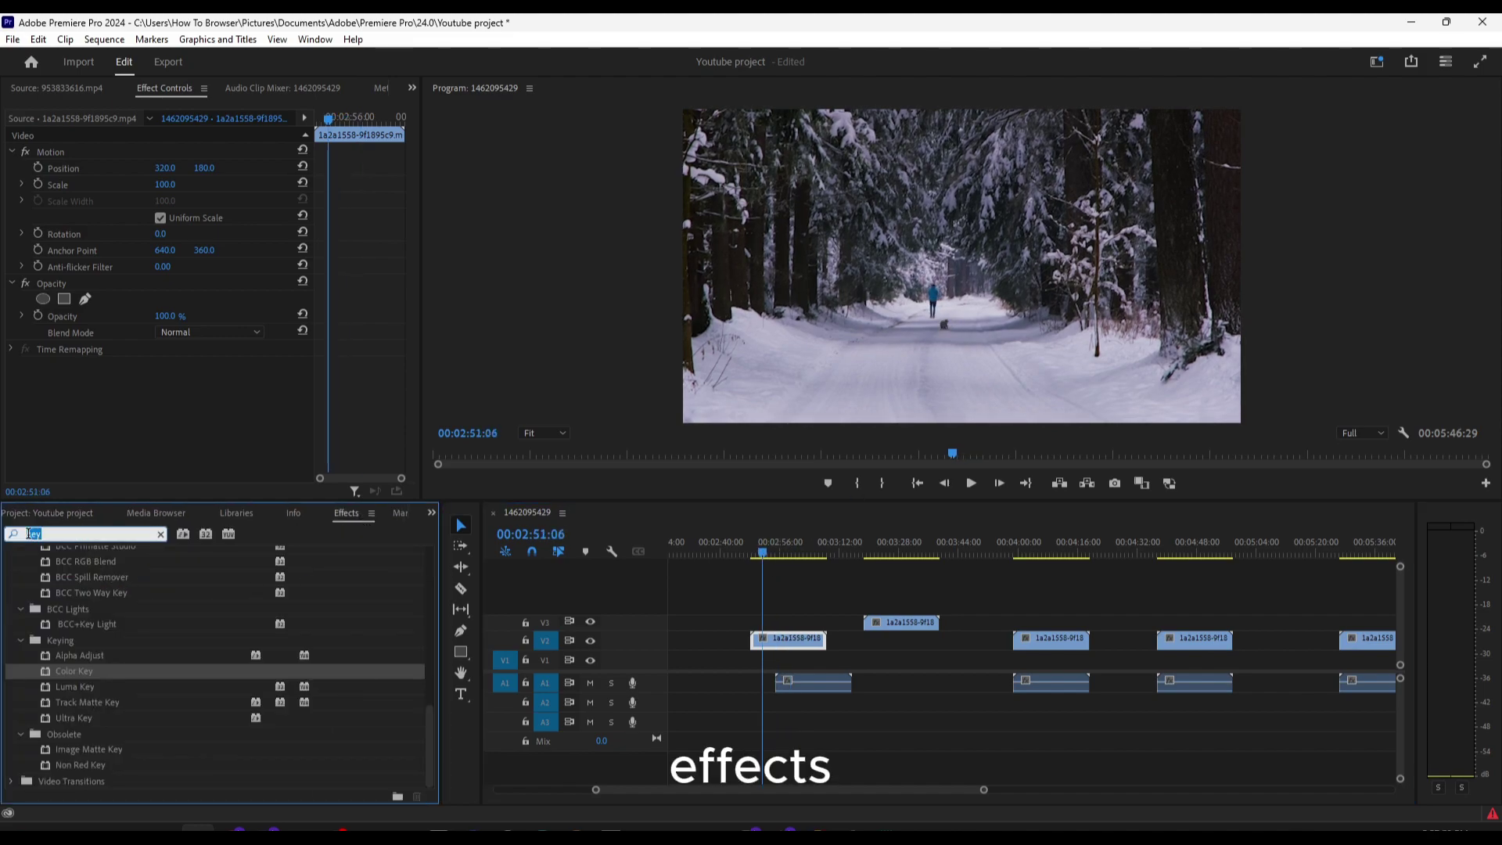
pyautogui.write('lu')
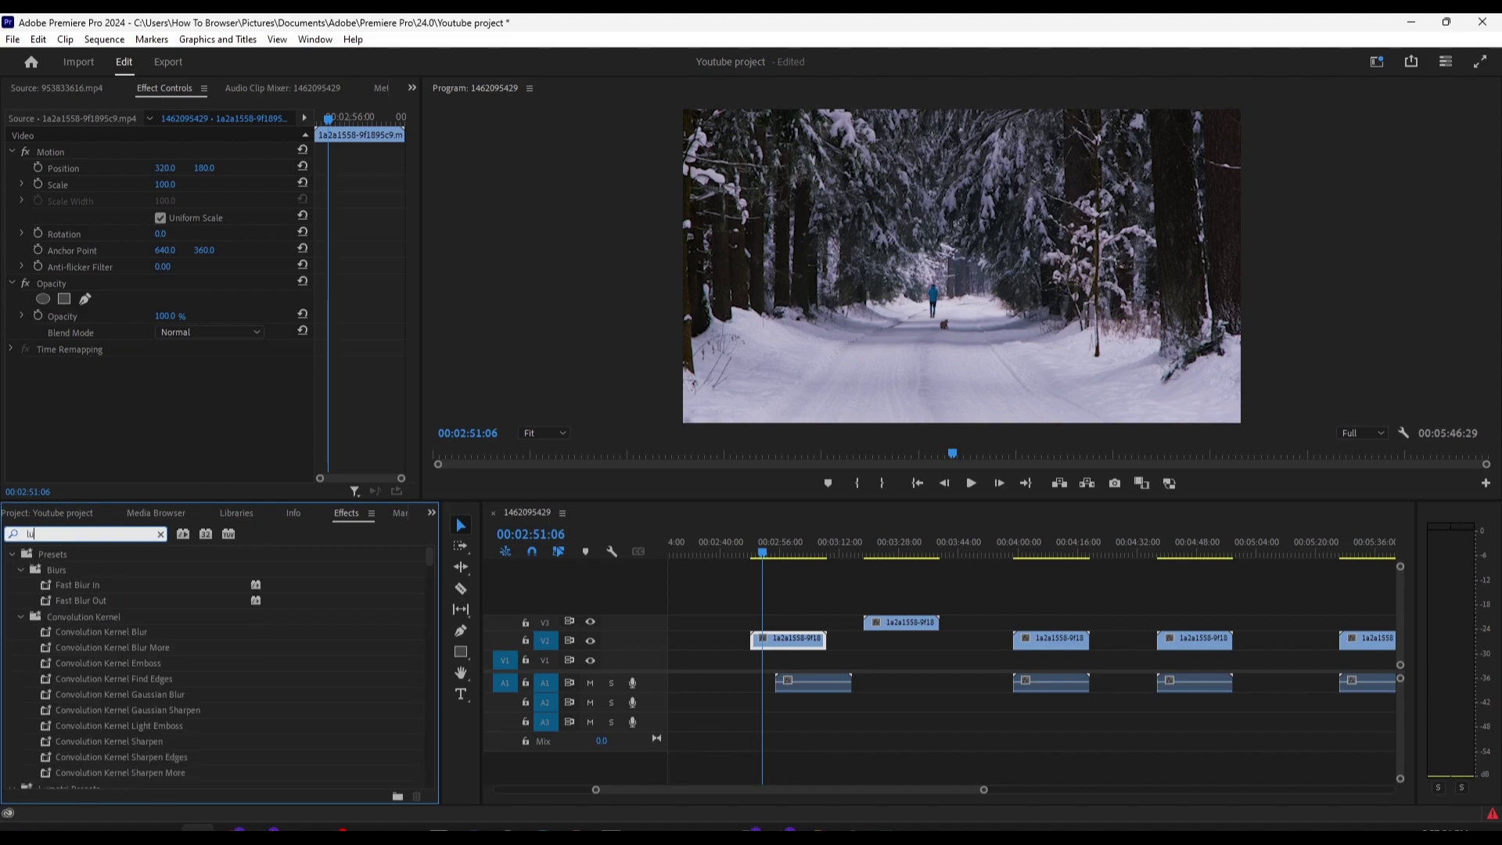
pyautogui.write('ma')
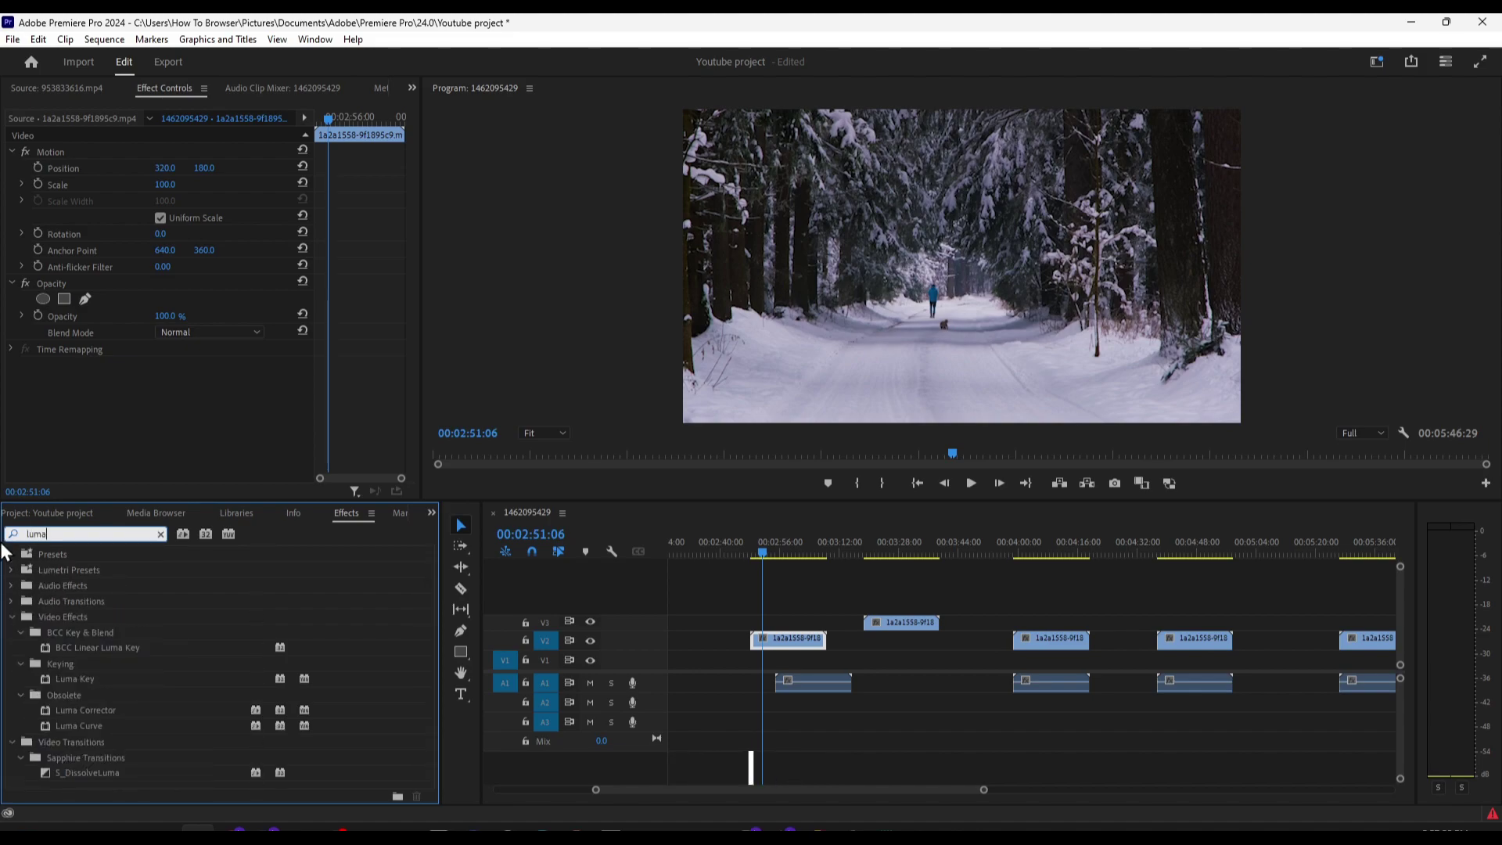
pyautogui.moveTo(74, 678); pyautogui.dragTo(776, 641)
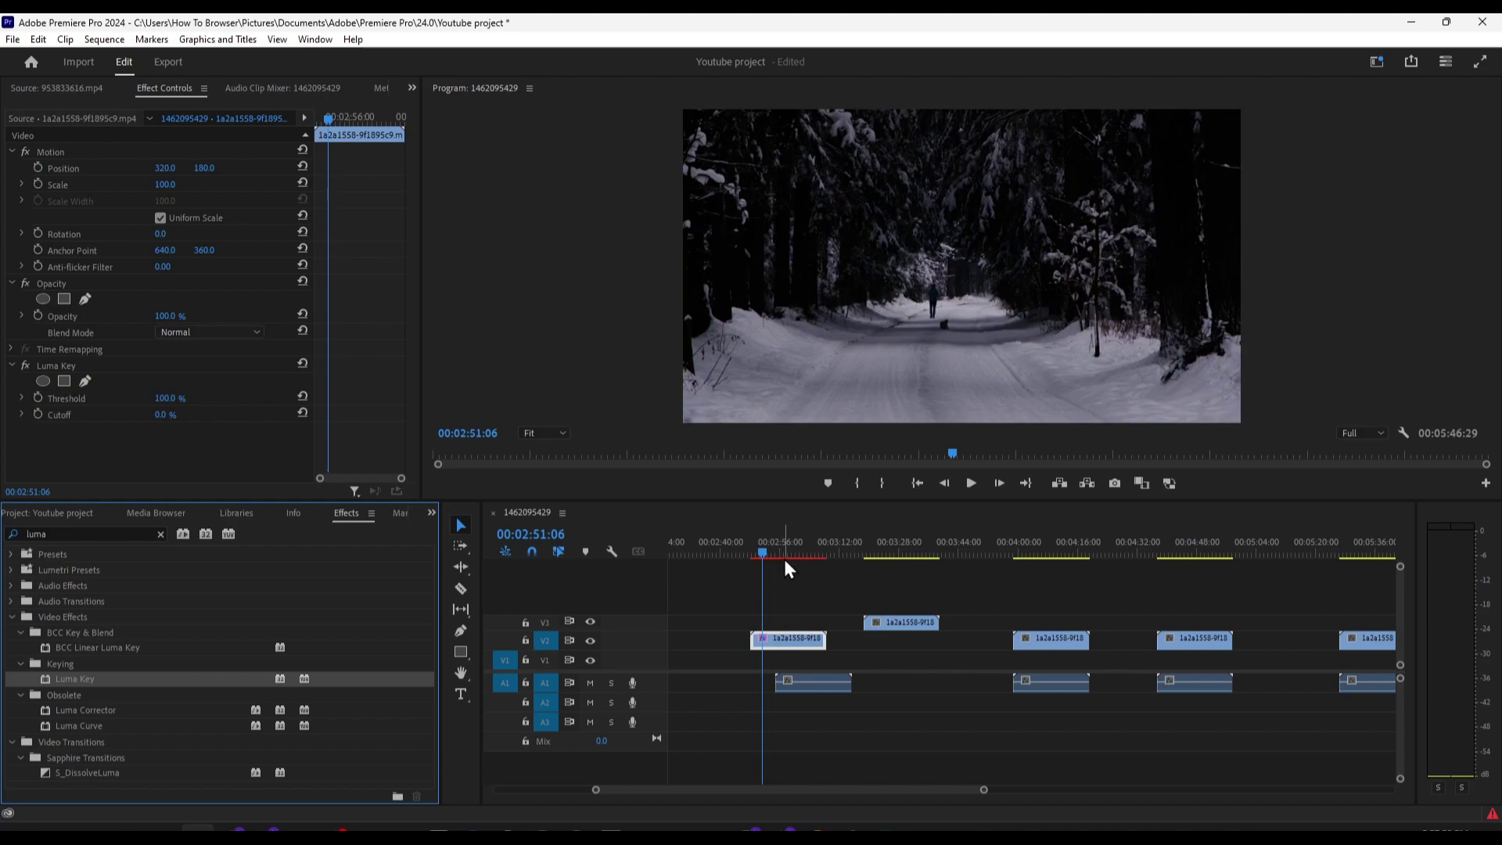
pyautogui.click(785, 553)
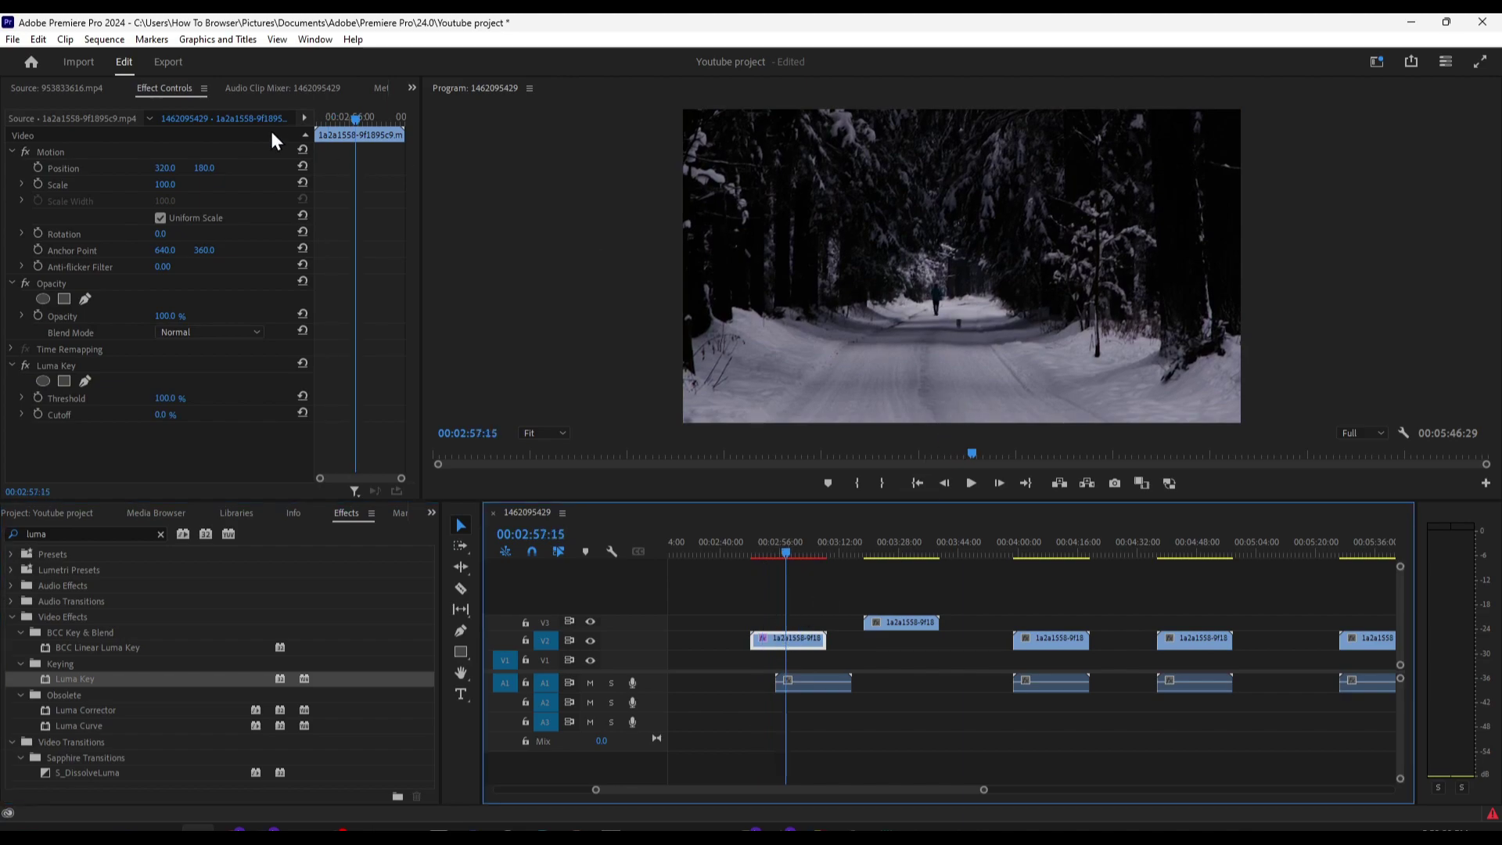
# Show the Lumetri Color panel
pyautogui.click(1444, 62)
pyautogui.click(1378, 61)
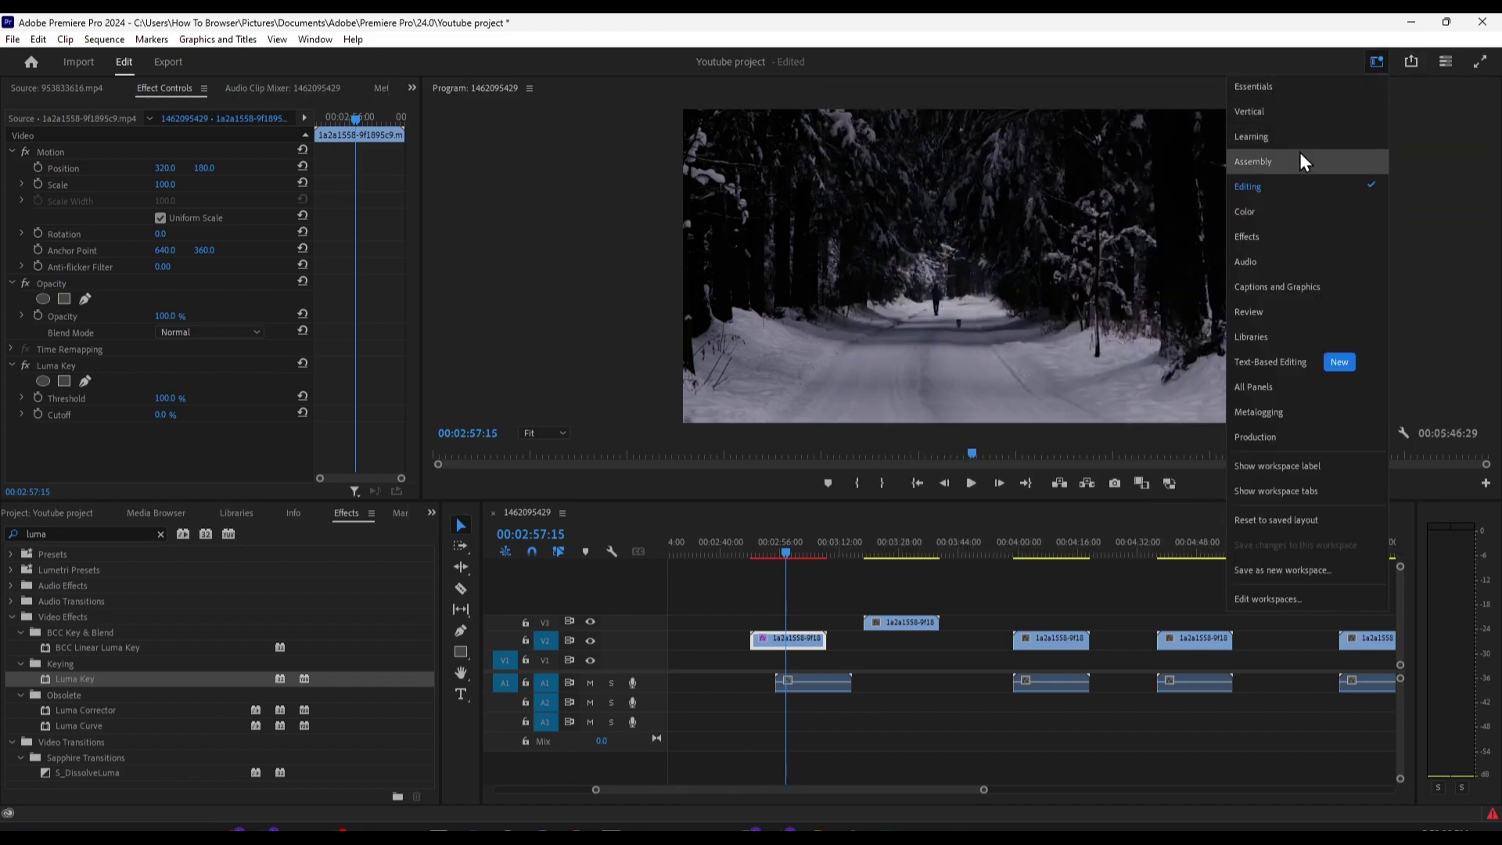
pyautogui.click(315, 39)
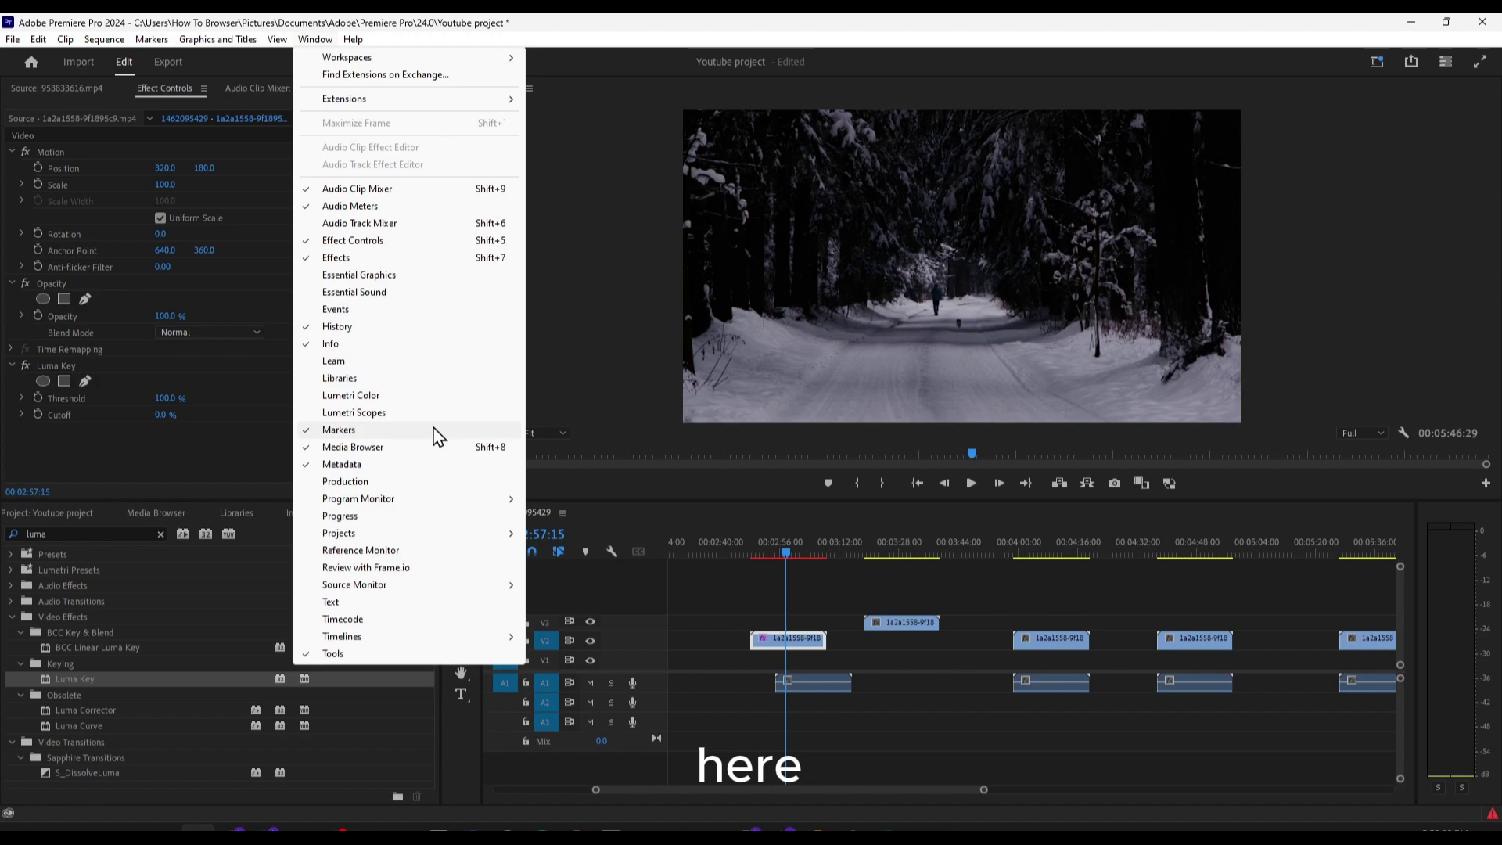
pyautogui.click(426, 397)
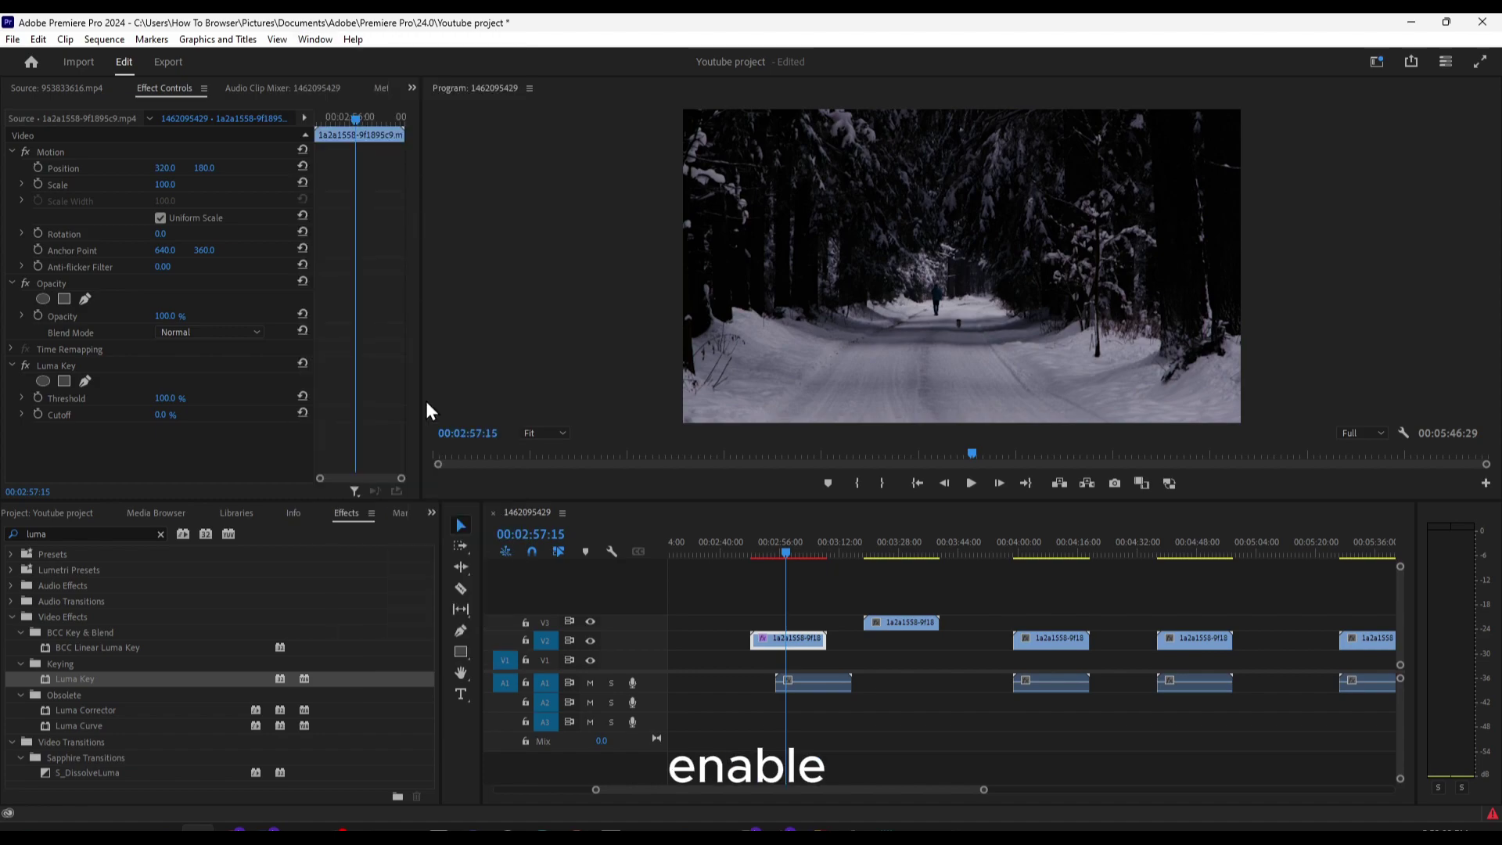
pyautogui.click(318, 39)
# Apply Lumetri's automatic basic correction to the first V2 clip and scrub through it
pyautogui.click(1368, 246)
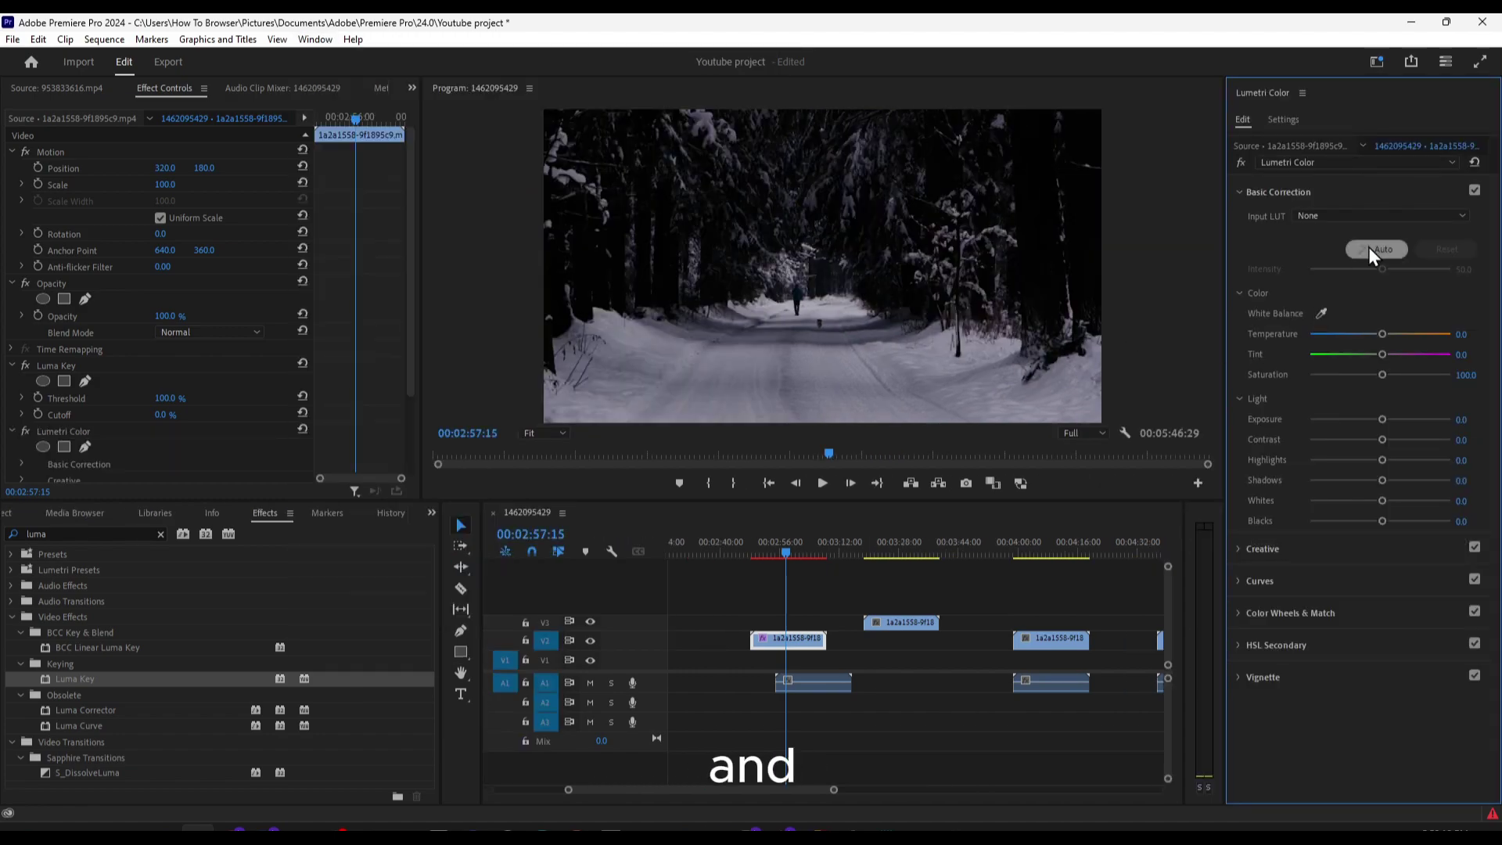
pyautogui.click(1367, 247)
pyautogui.click(792, 549)
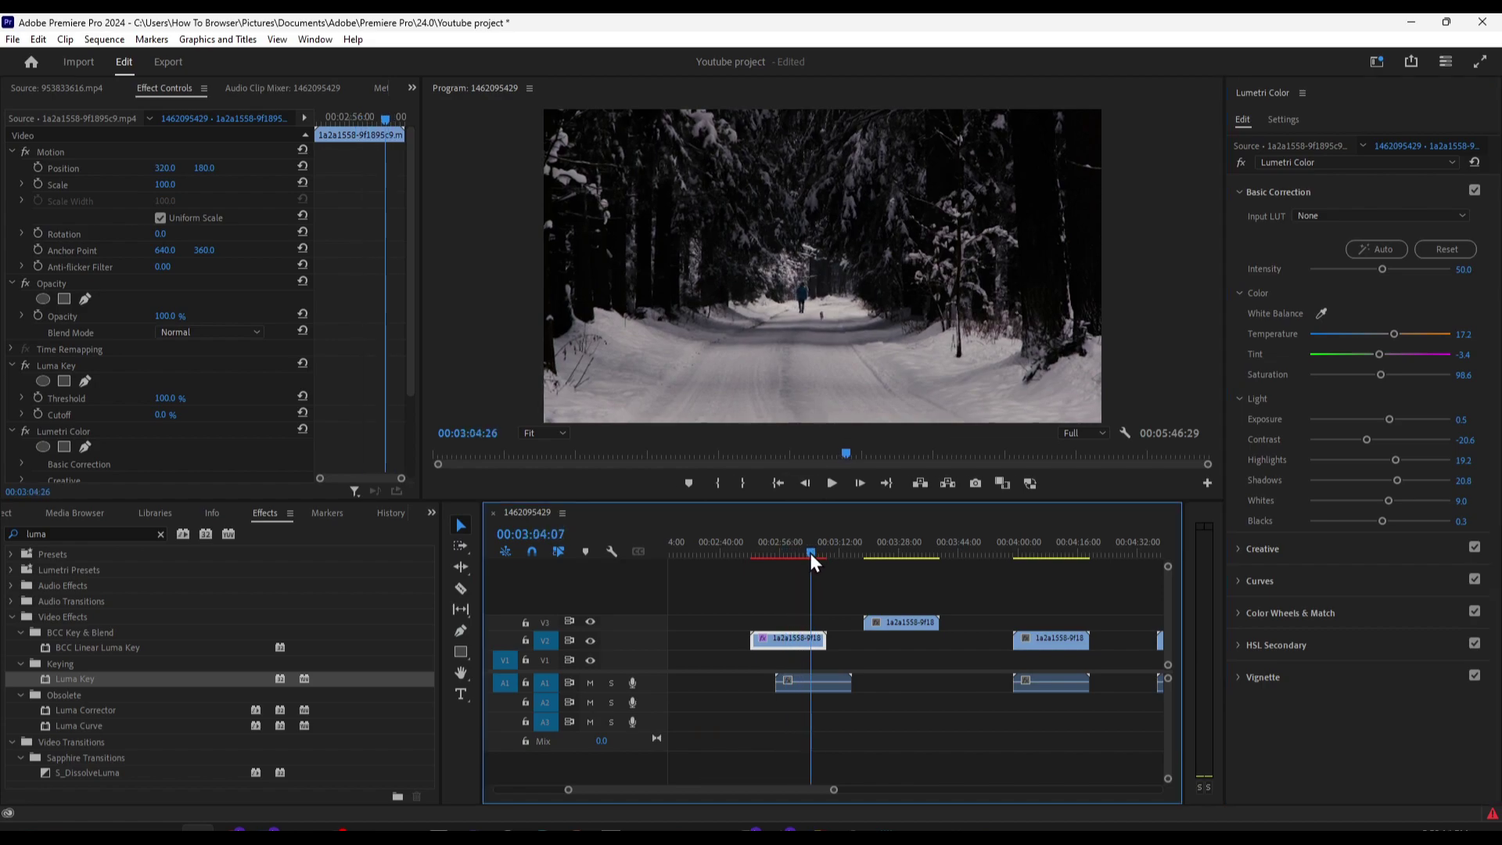
# Try a warmer temperature on the clip, sampling its white balance from the snow and from the dark trees
pyautogui.moveTo(1393, 334)
pyautogui.mouseDown()
pyautogui.moveTo(1428, 334)
pyautogui.moveTo(1335, 333)
pyautogui.moveTo(1423, 335)
pyautogui.mouseUp()
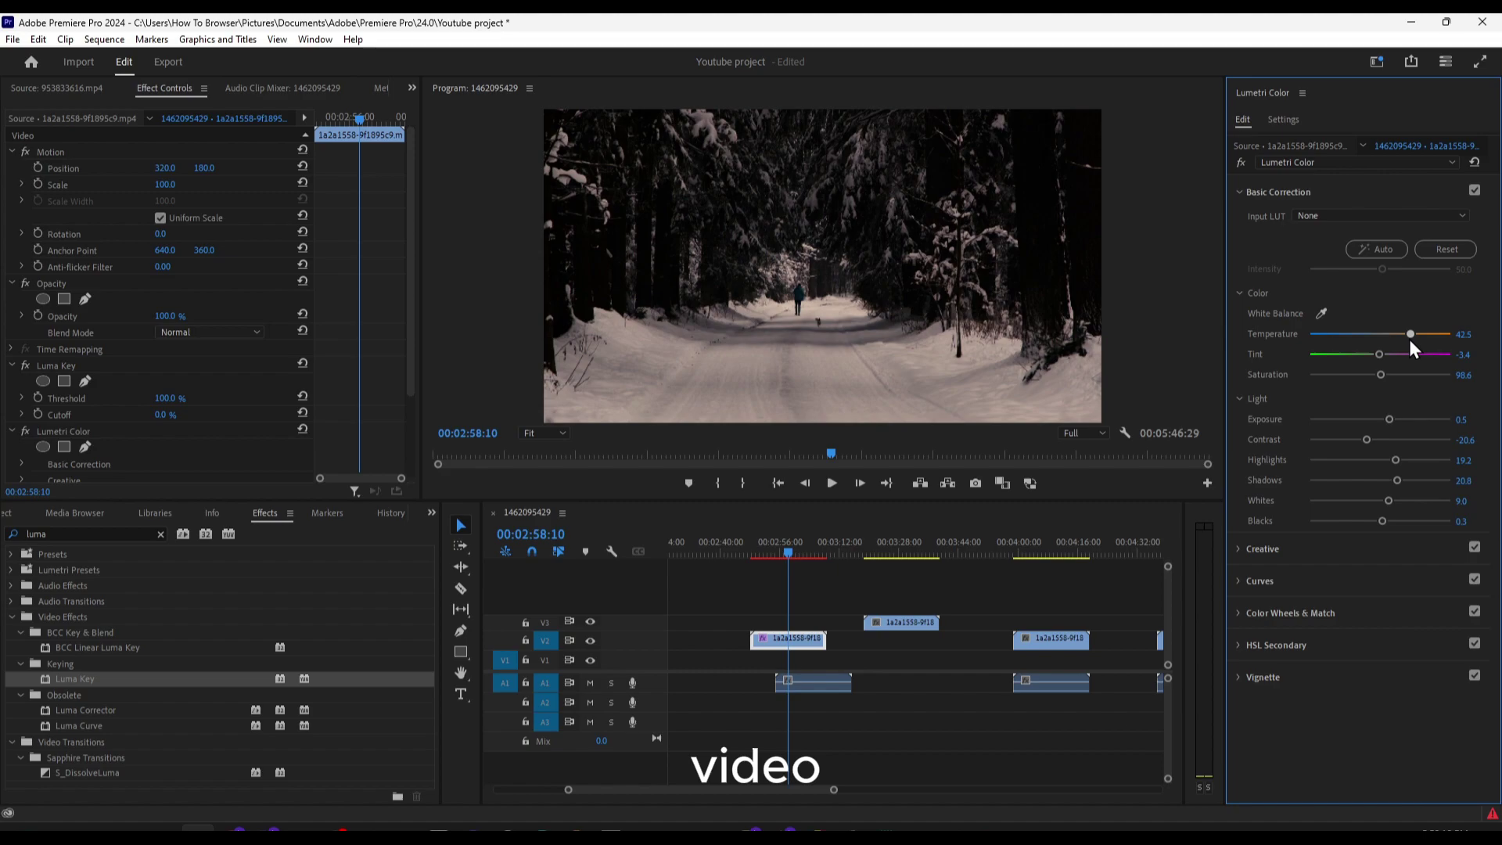
pyautogui.click(1321, 314)
pyautogui.click(941, 380)
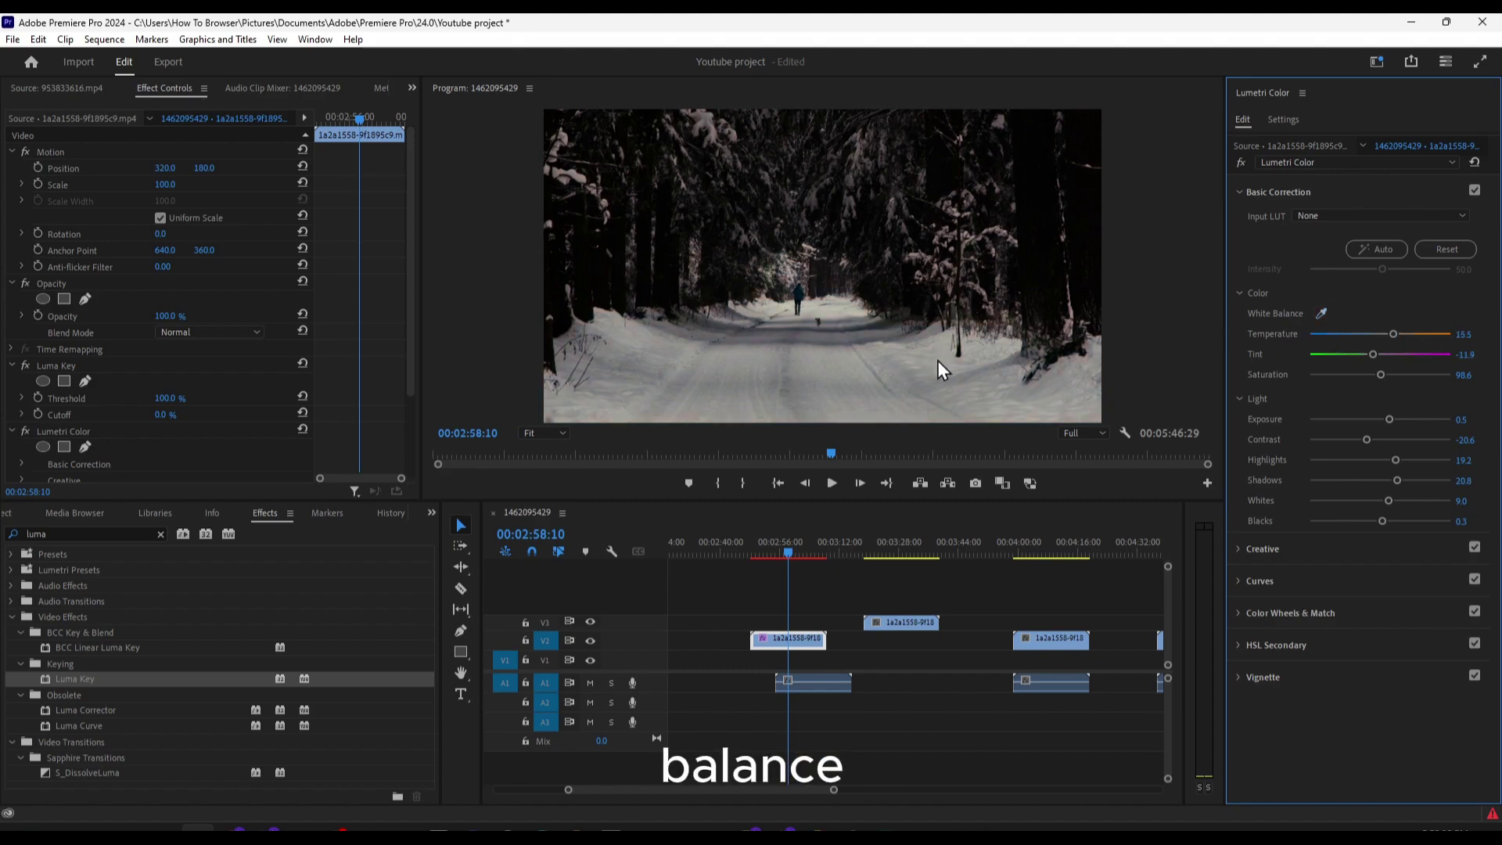
pyautogui.click(1321, 313)
pyautogui.click(1039, 228)
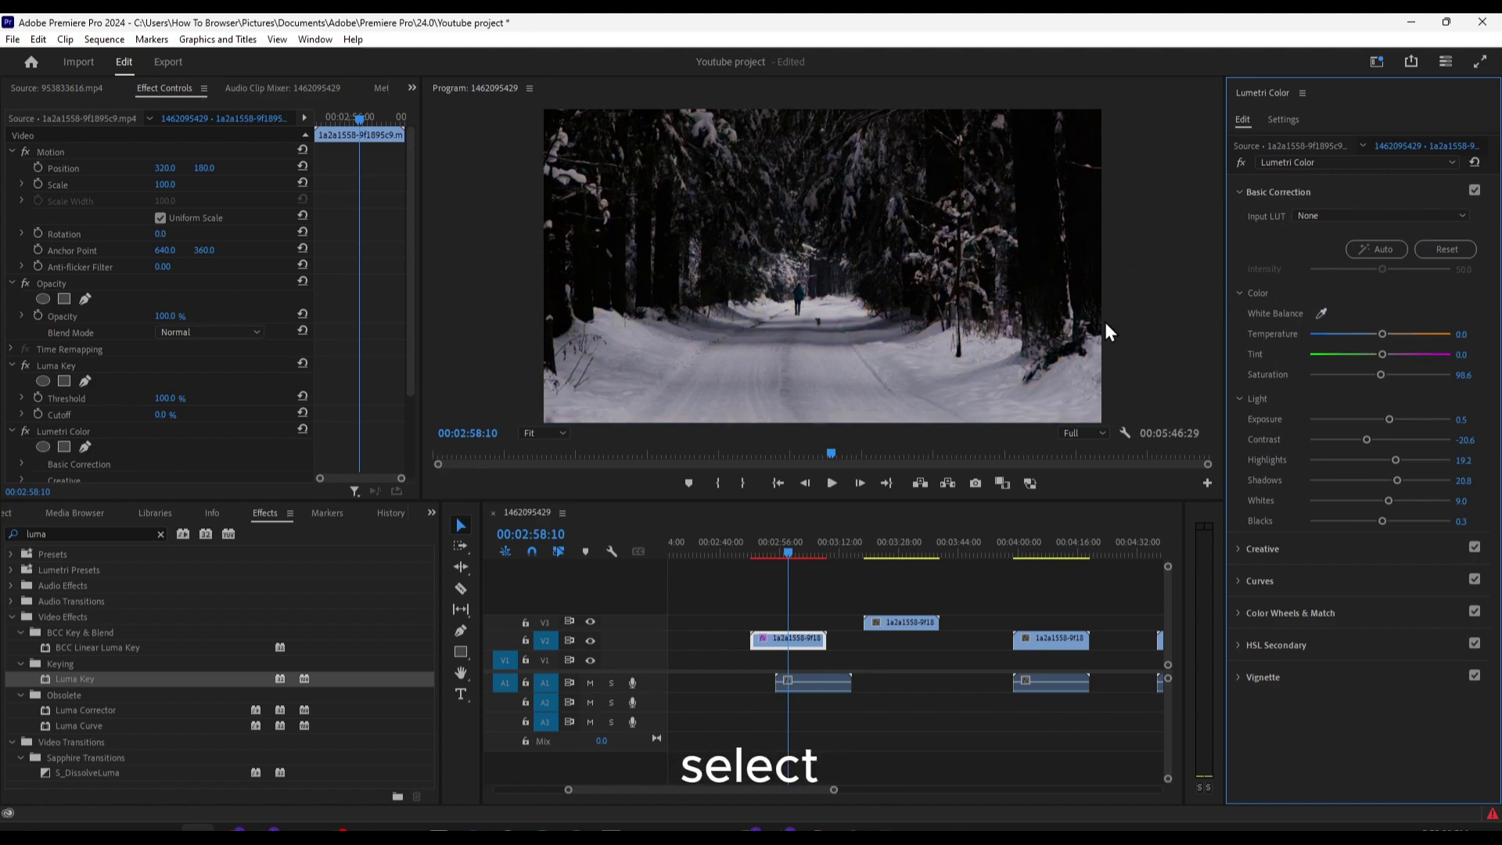
# Set the clip's tint to 8.3 and temperature to 73.5, and look through the Input LUT options
pyautogui.moveTo(1396, 334); pyautogui.dragTo(1289, 339)
pyautogui.moveTo(1382, 355)
pyautogui.mouseDown()
pyautogui.moveTo(1395, 355)
pyautogui.moveTo(1348, 351)
pyautogui.moveTo(1386, 354)
pyautogui.mouseUp()
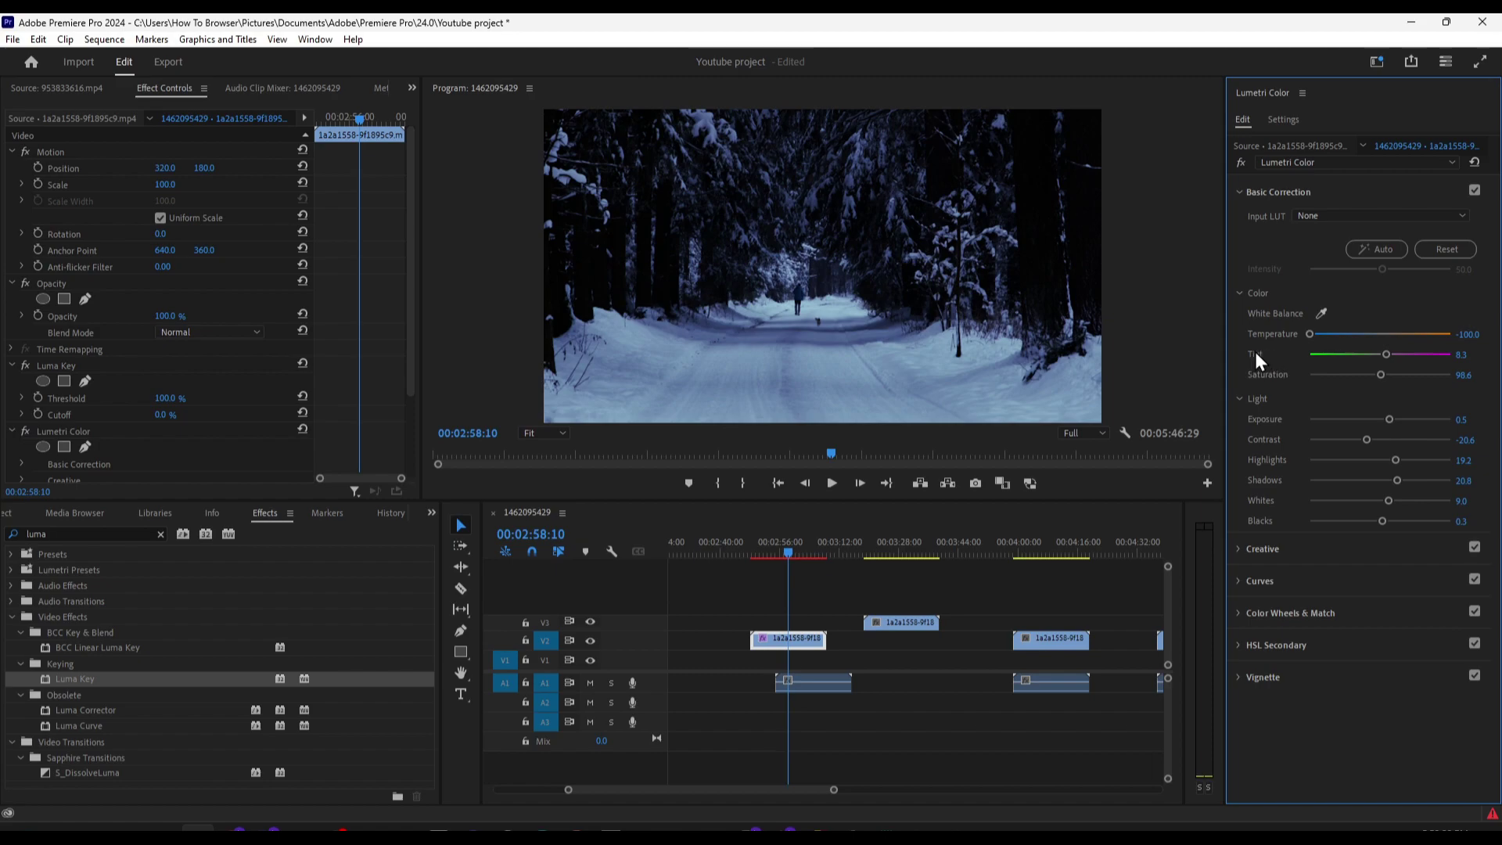
pyautogui.moveTo(1309, 334); pyautogui.dragTo(1434, 336)
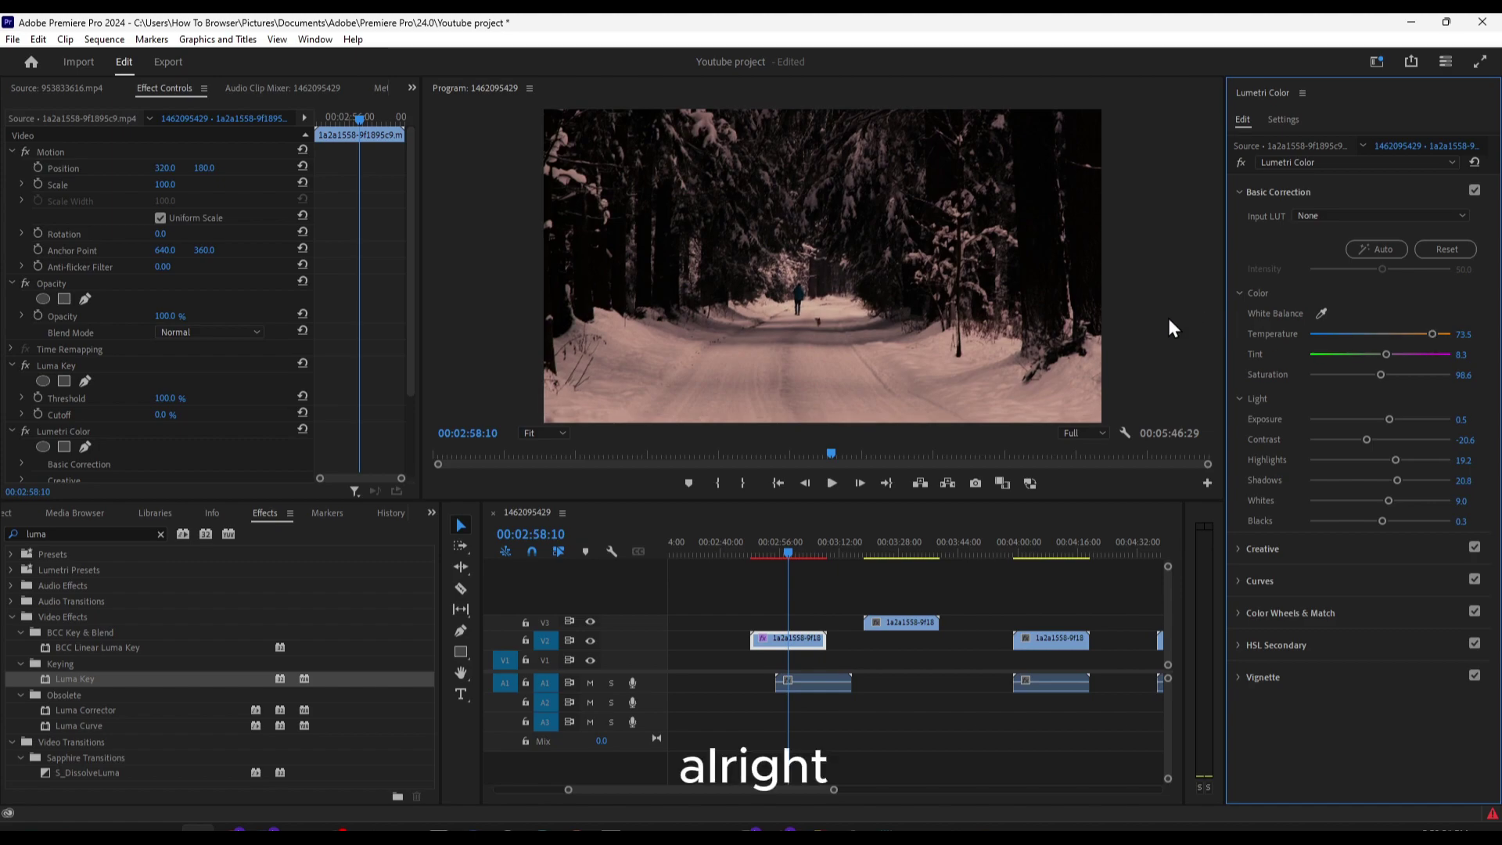
pyautogui.click(1323, 217)
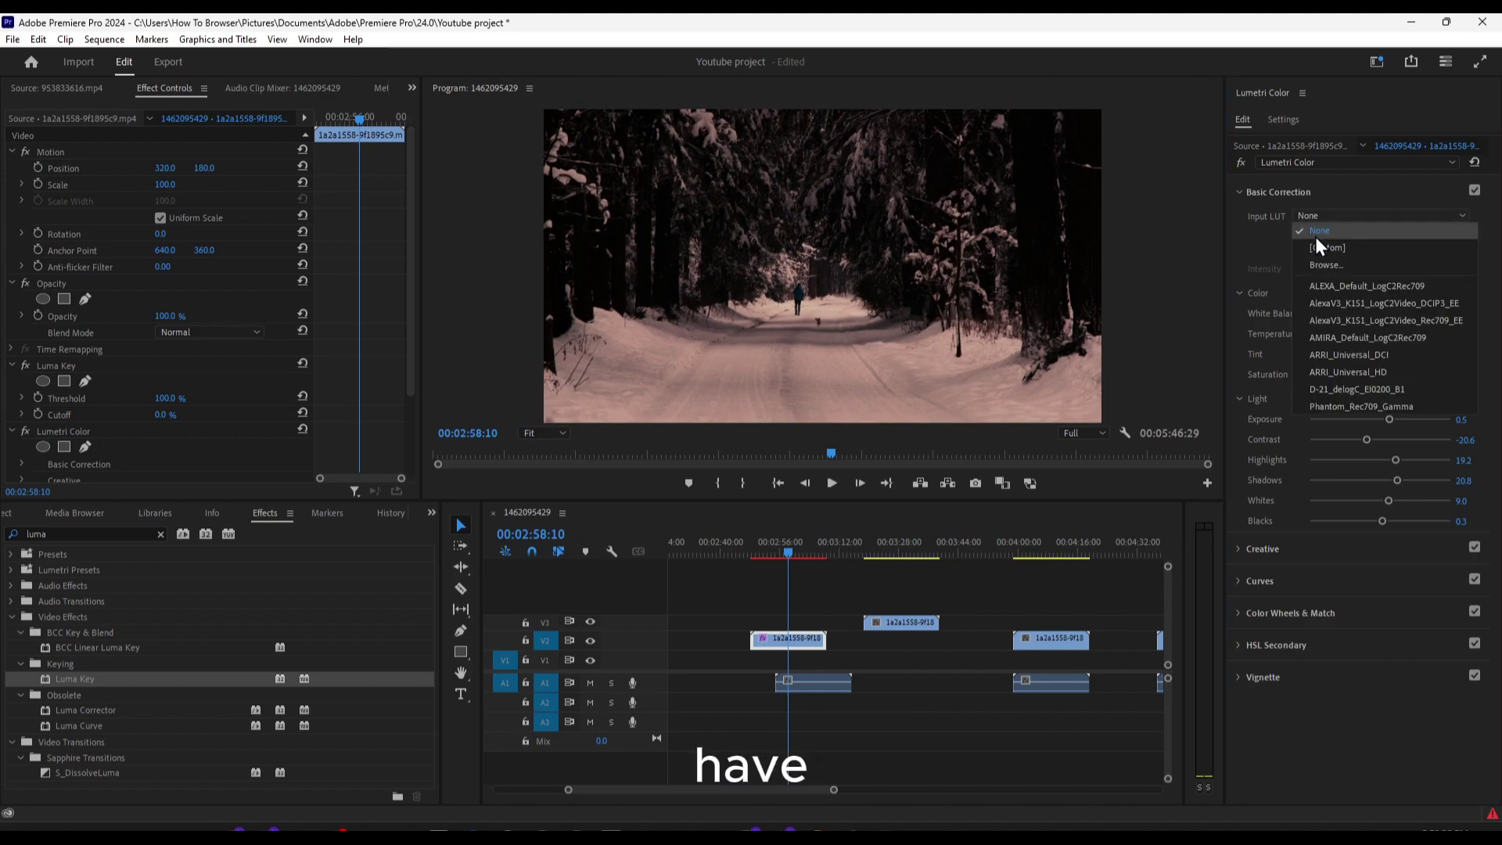
pyautogui.click(1275, 311)
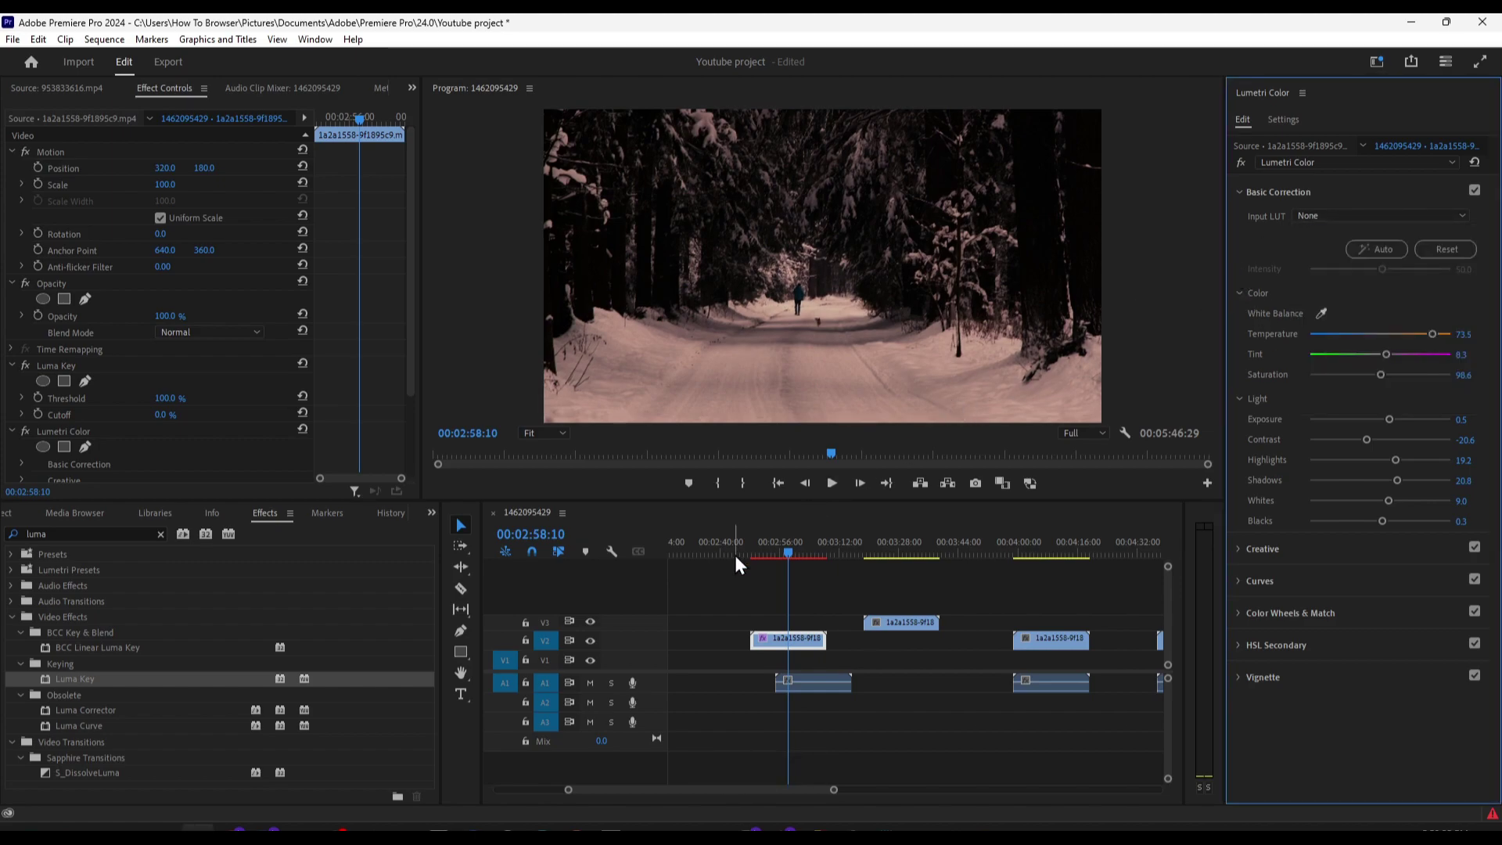